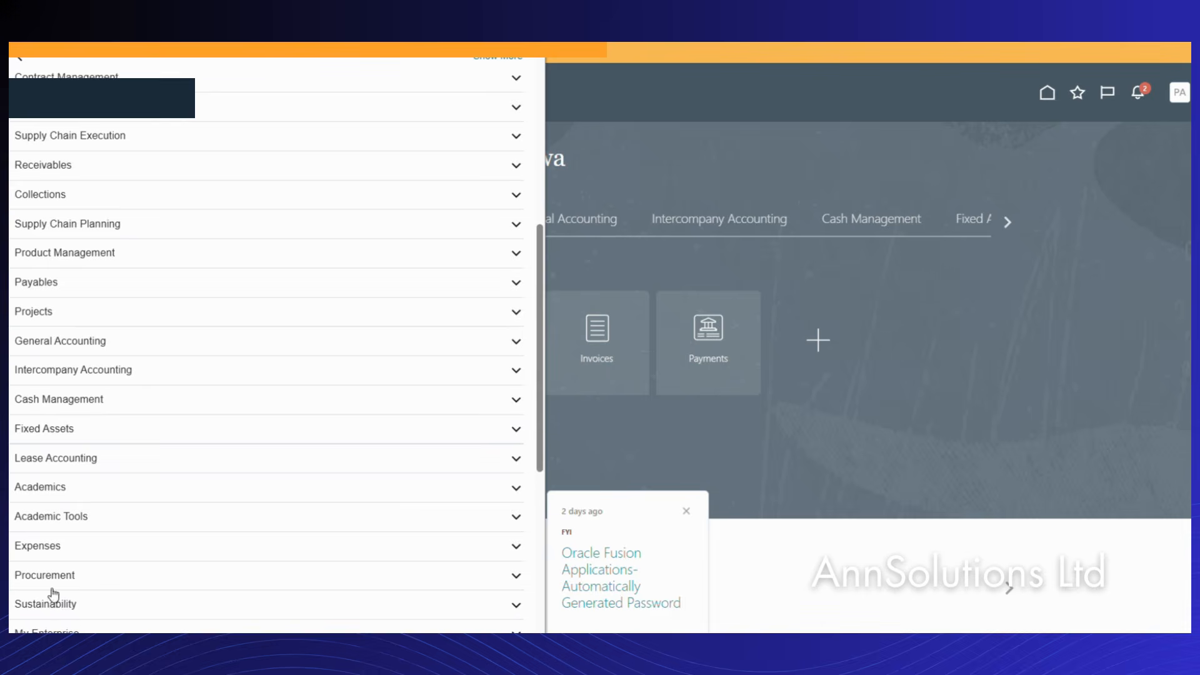
# Open the Security Console from the Tools group.
pyautogui.scroll(-3, 16, 594)
pyautogui.scroll(-2, 199, 588)
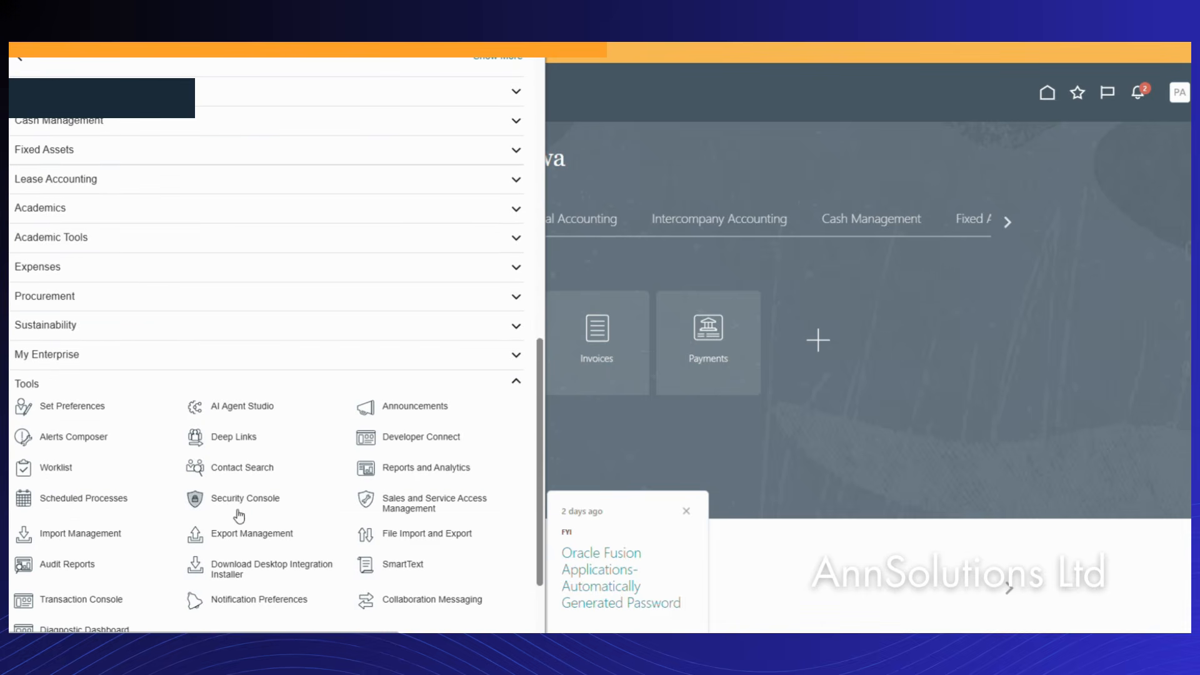
pyautogui.click(239, 498)
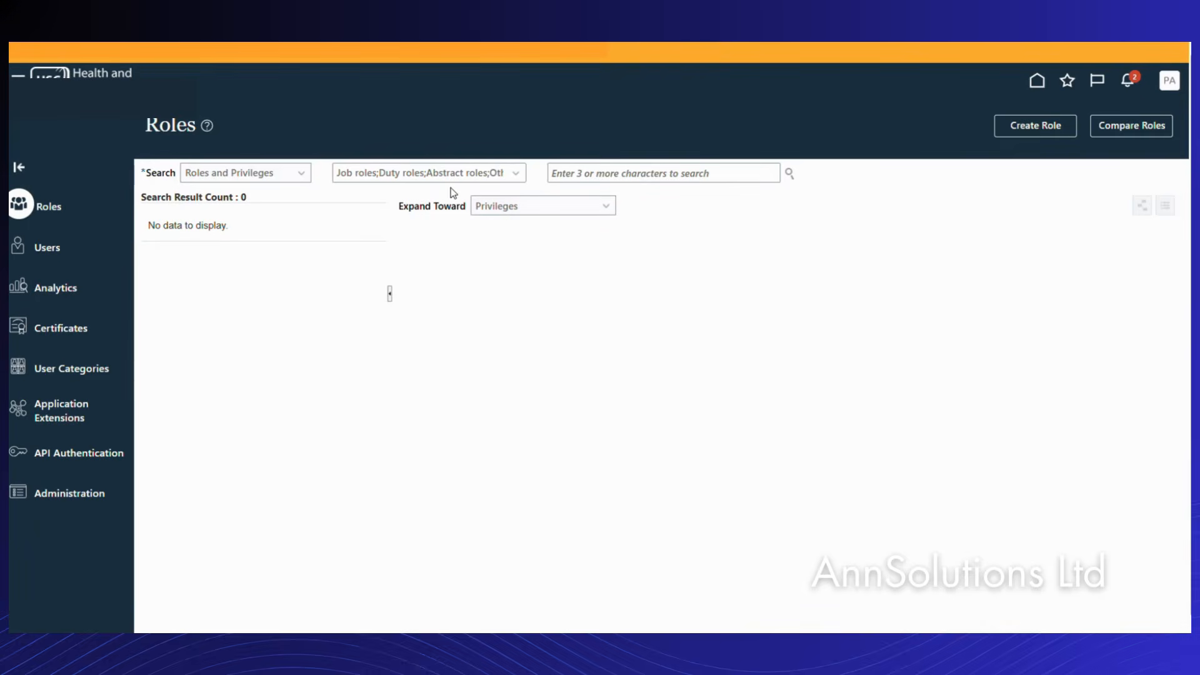
# Try to find the test role by searching roles and privileges for TEST SVS and TEST_SVS_PA.
pyautogui.click(611, 175)
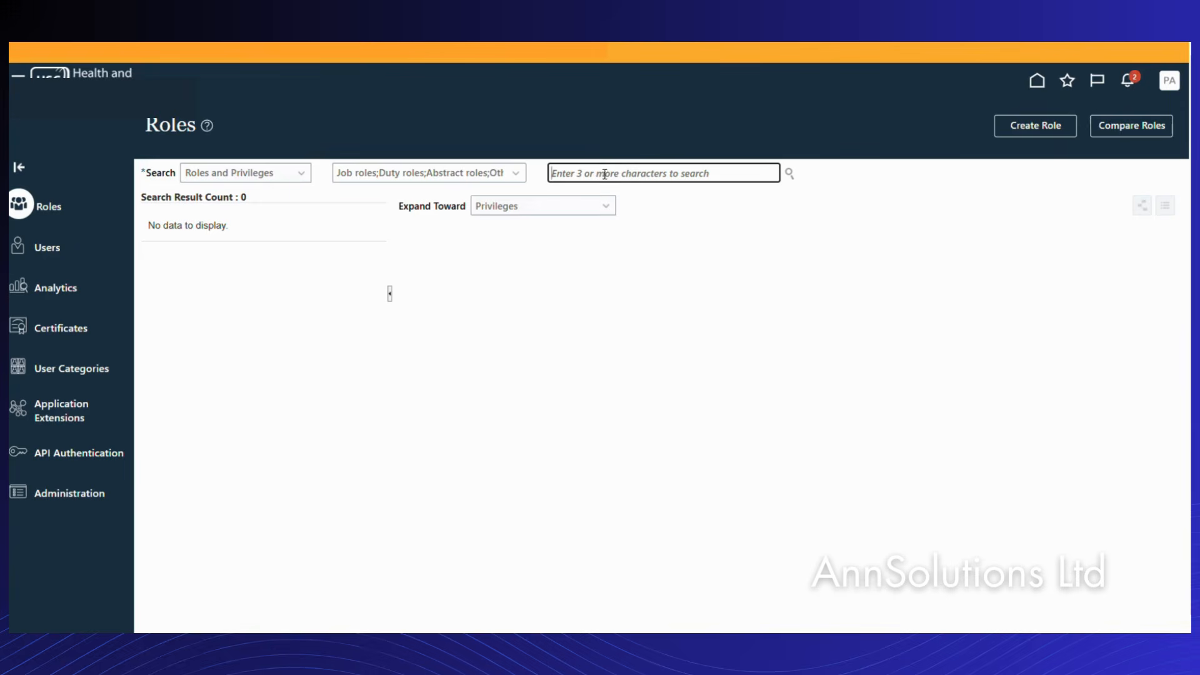
pyautogui.write('TEST%S')
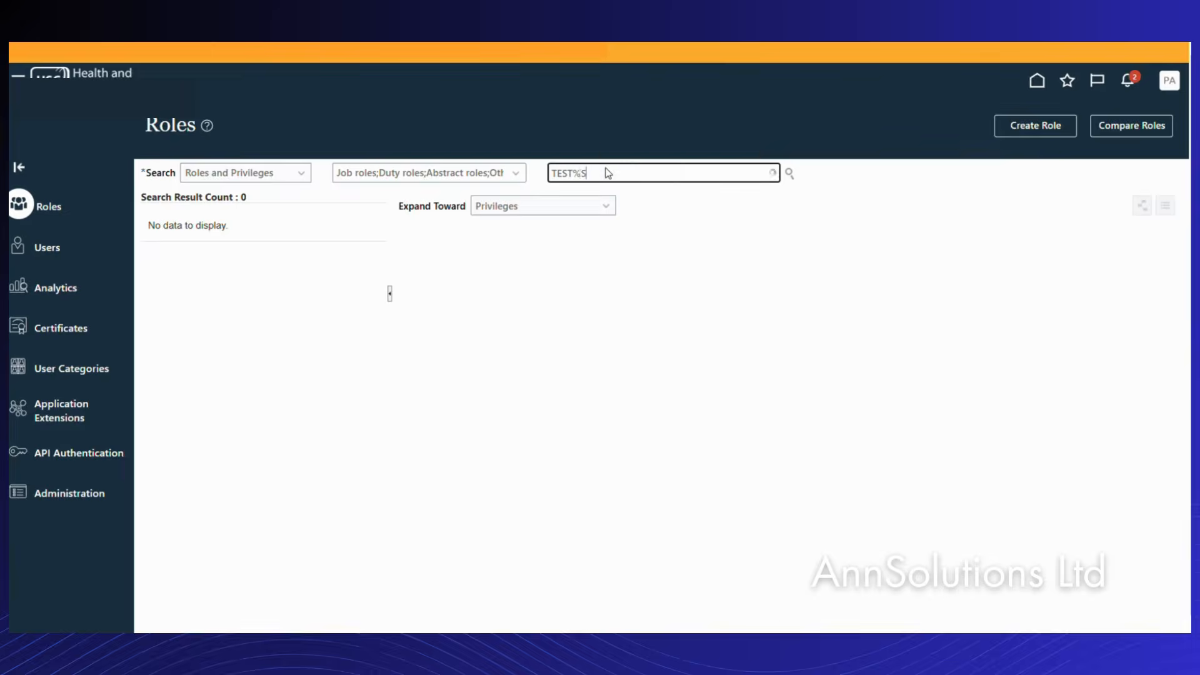
pyautogui.press('BackSpace')
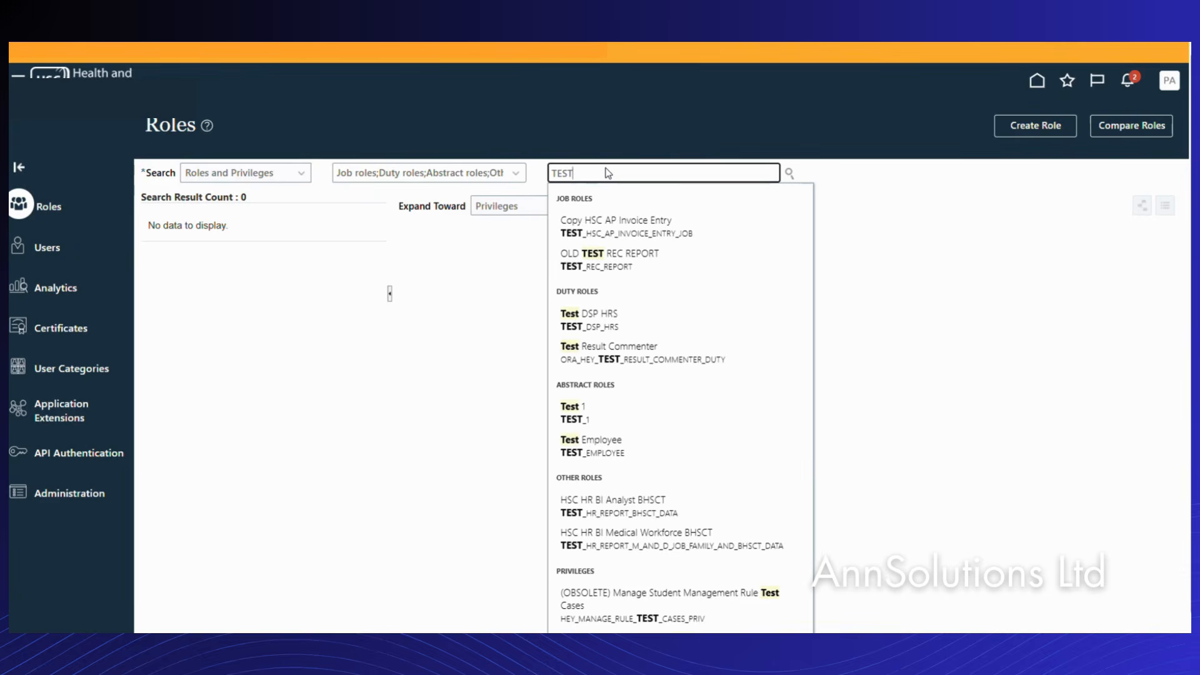
pyautogui.write('S')
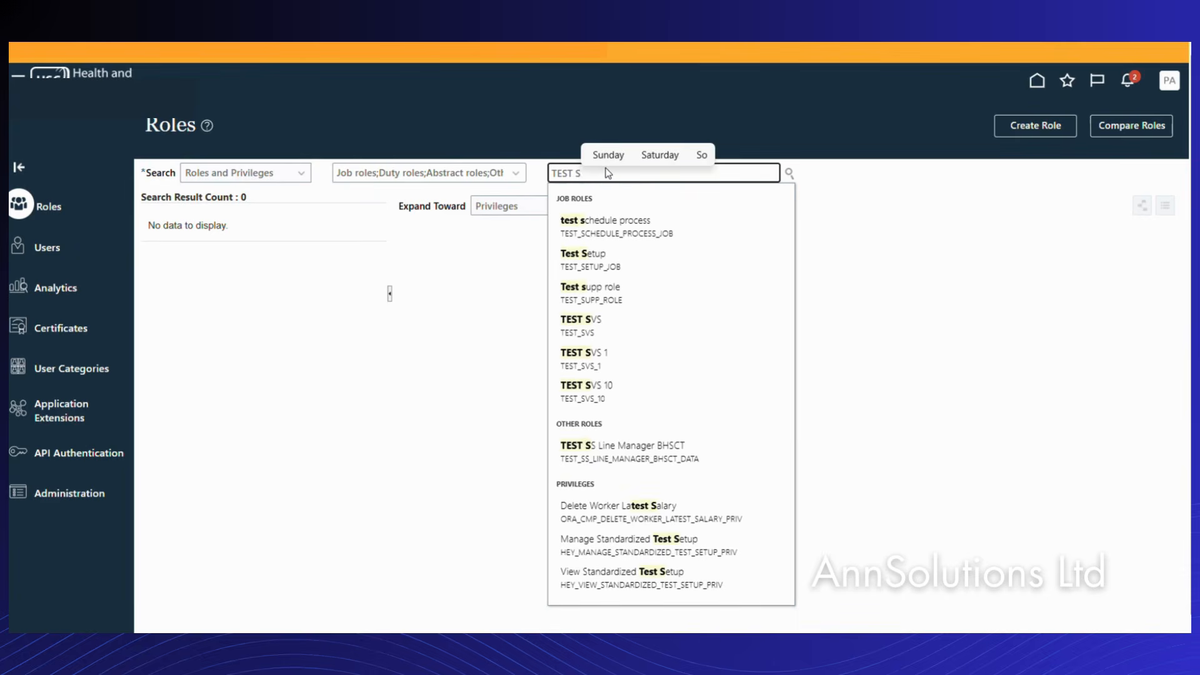
pyautogui.write('V')
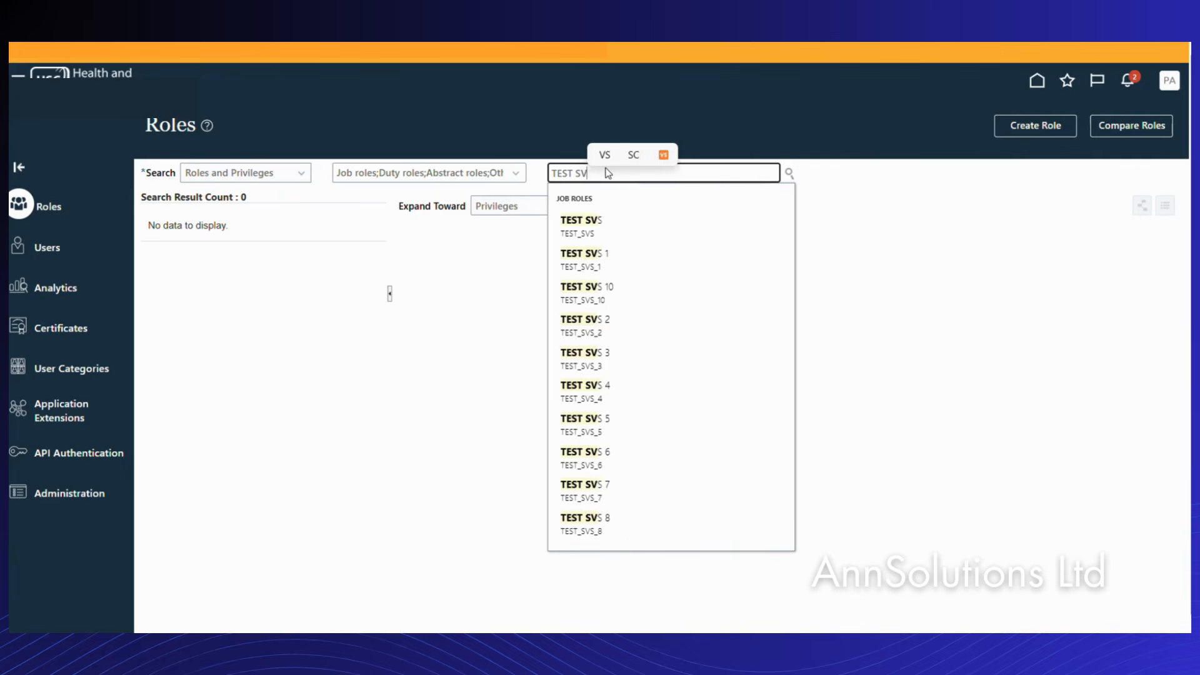
pyautogui.write('S P')
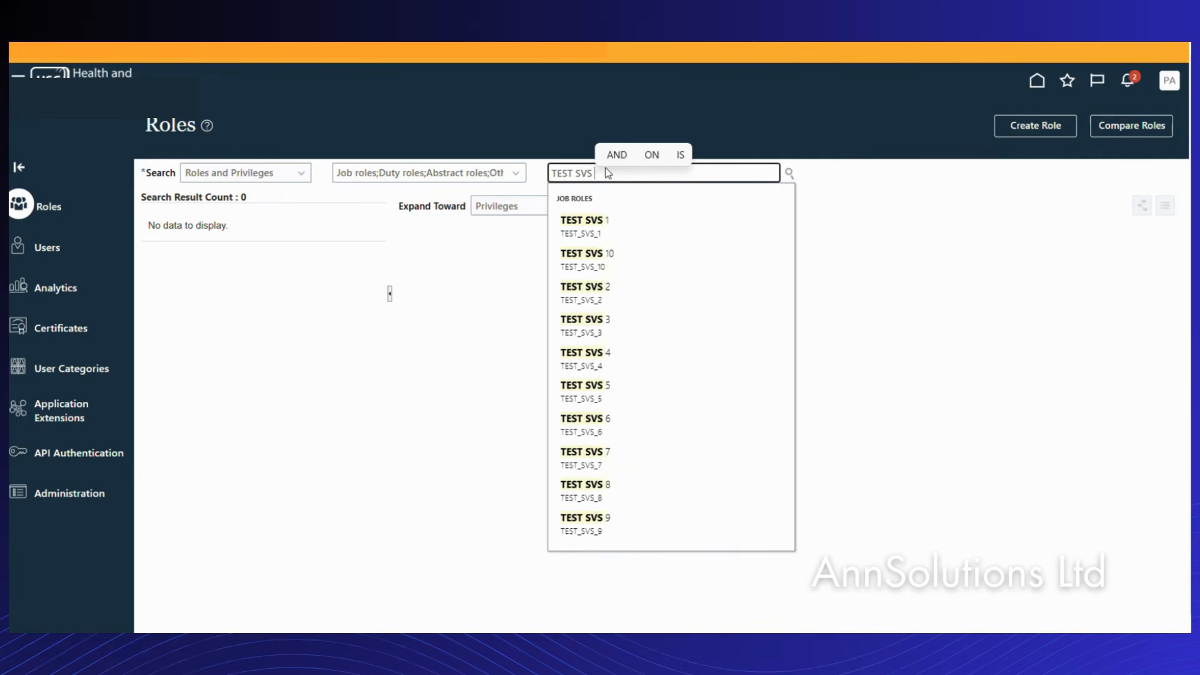
pyautogui.press('BackSpace')
pyautogui.press('BackSpace')
pyautogui.press('BackSpace')
pyautogui.press('BackSpace')
pyautogui.press('BackSpace')
pyautogui.press('BackSpace')
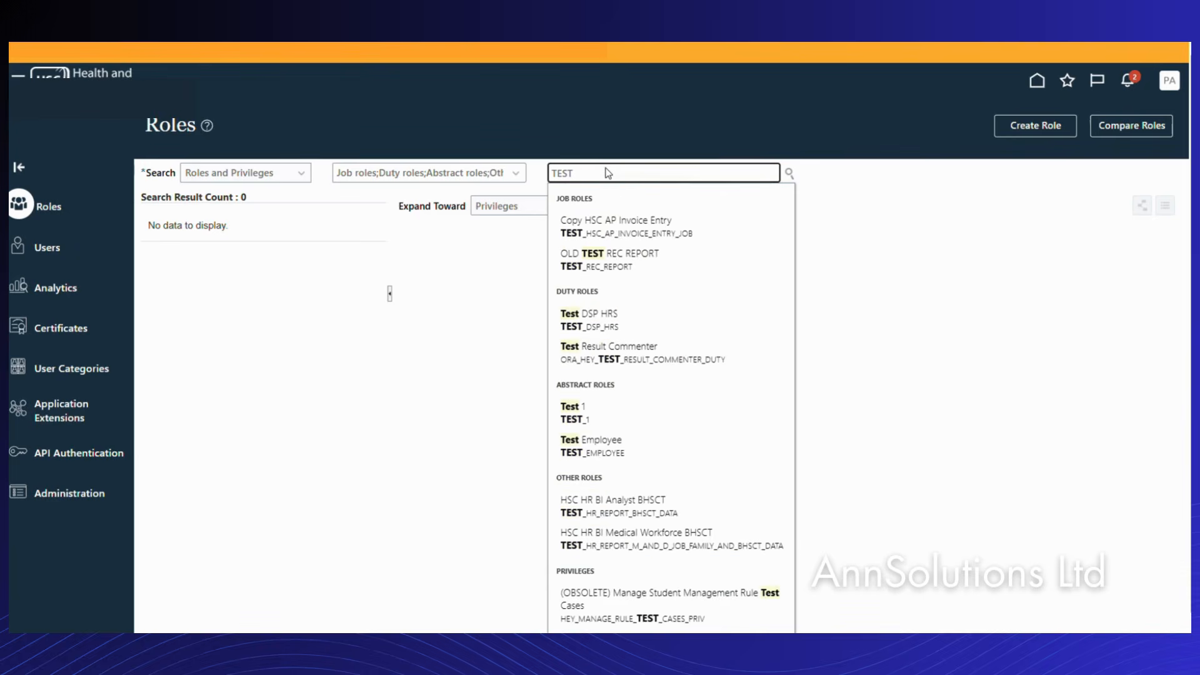
pyautogui.write('_SV')
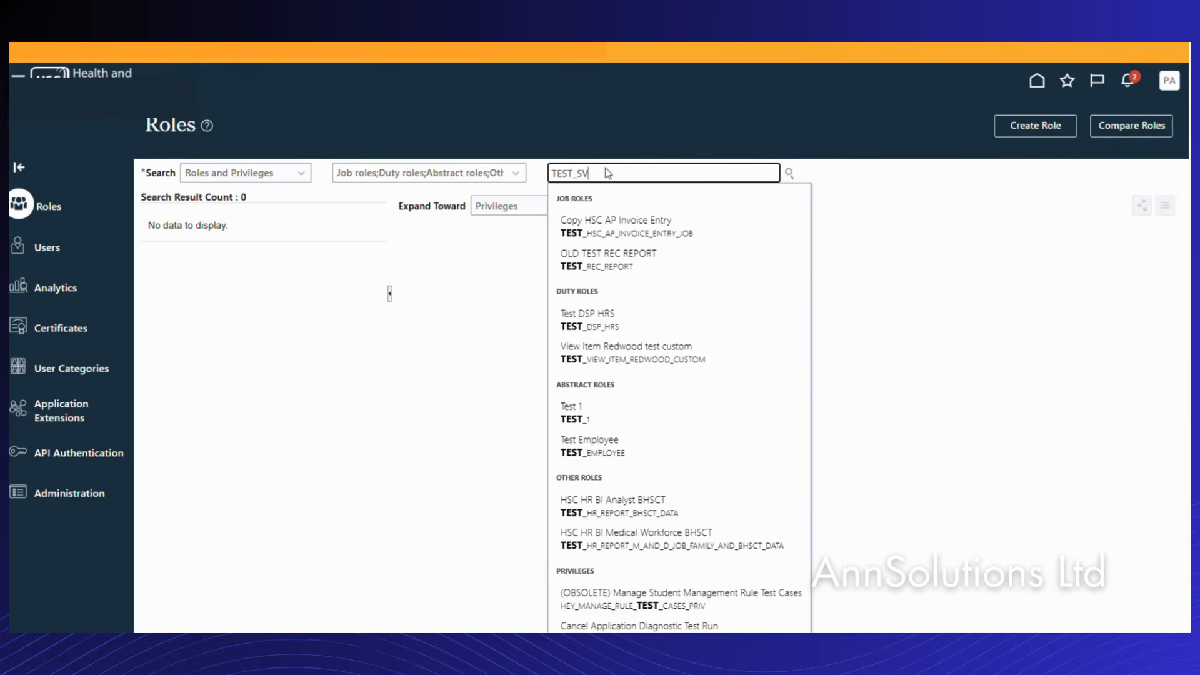
pyautogui.write('S_P')
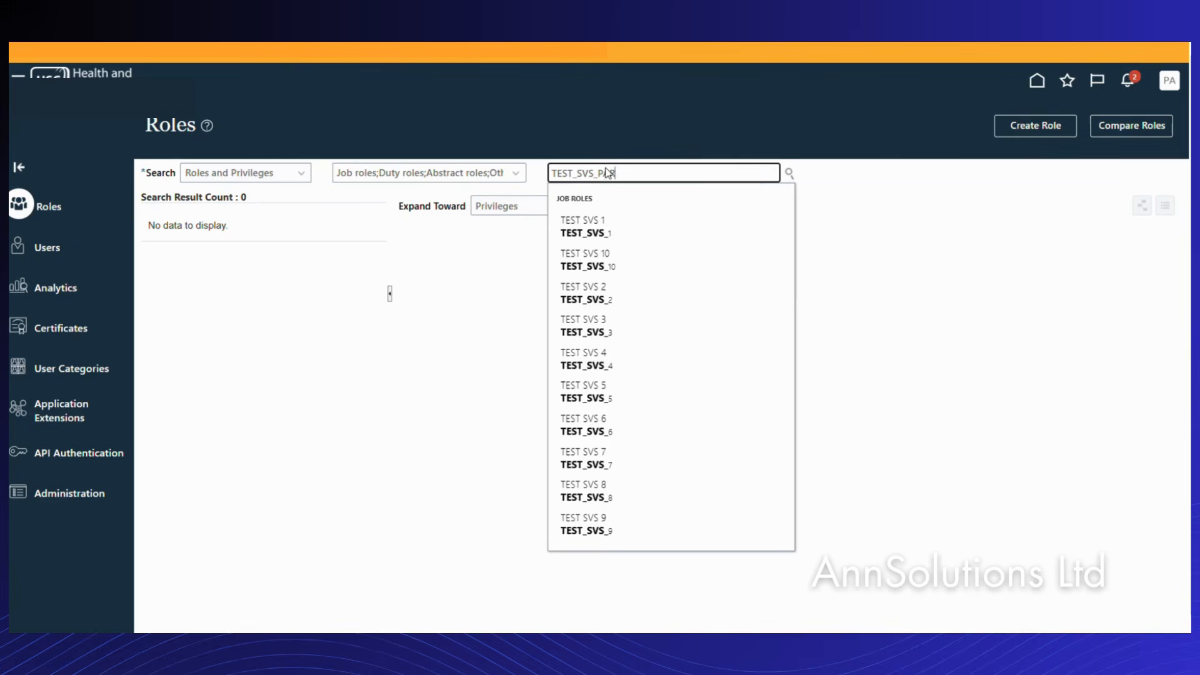
pyautogui.write('A')
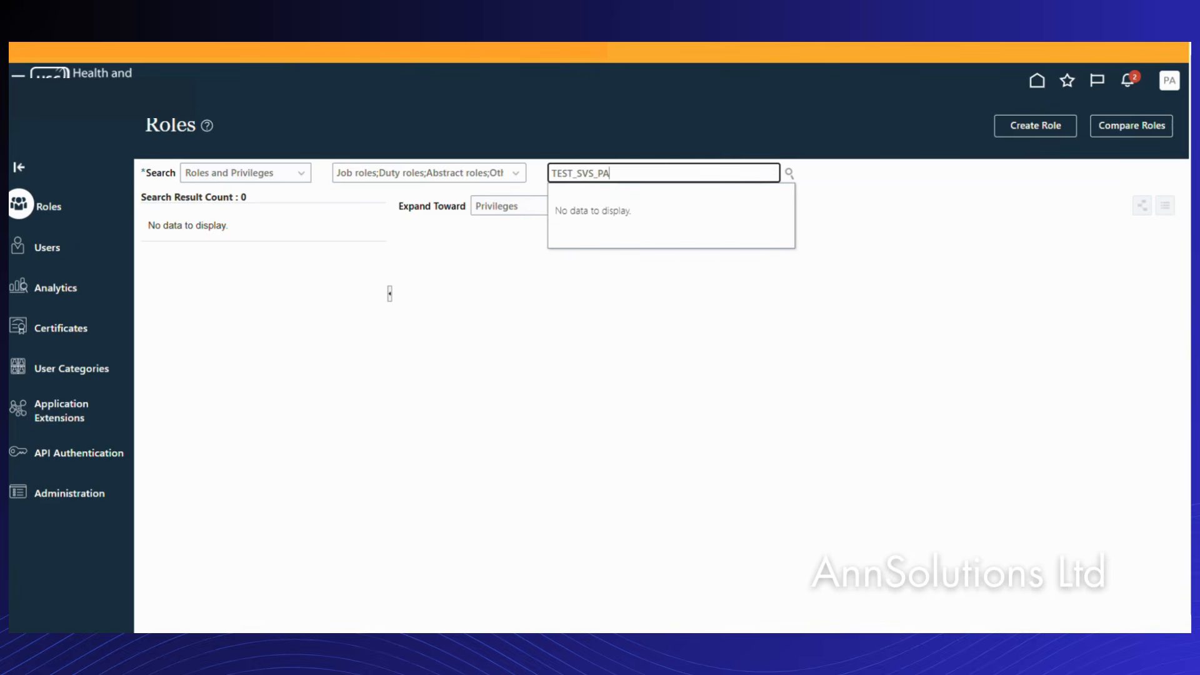
# Copy the role name TEST_SVS_01_PARV from the user's account details and search for it under Roles, selecting the matching job role.
pyautogui.click(44, 248)
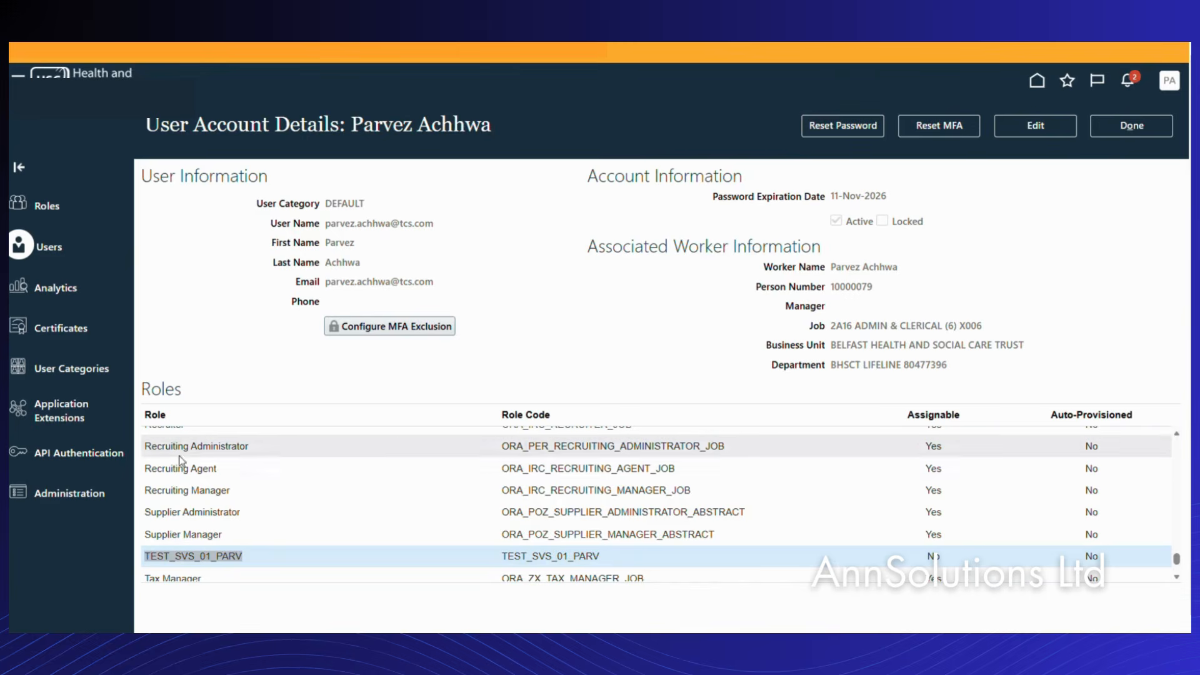
pyautogui.moveTo(259, 557); pyautogui.dragTo(149, 558)
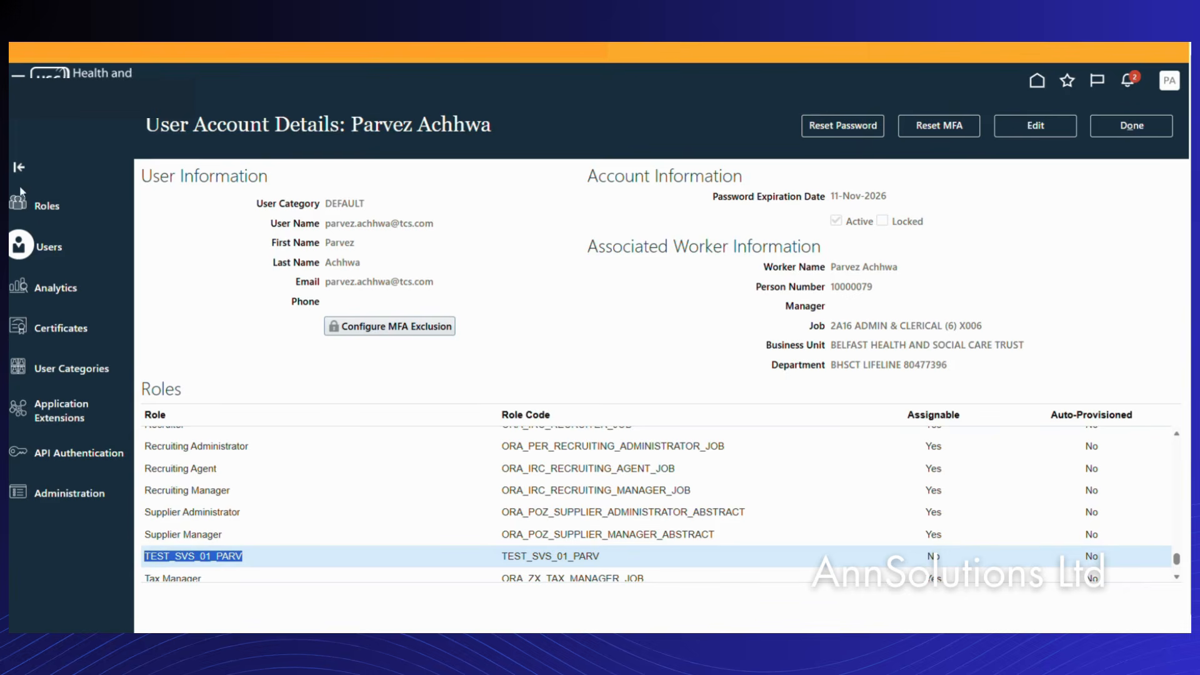
pyautogui.click(48, 210)
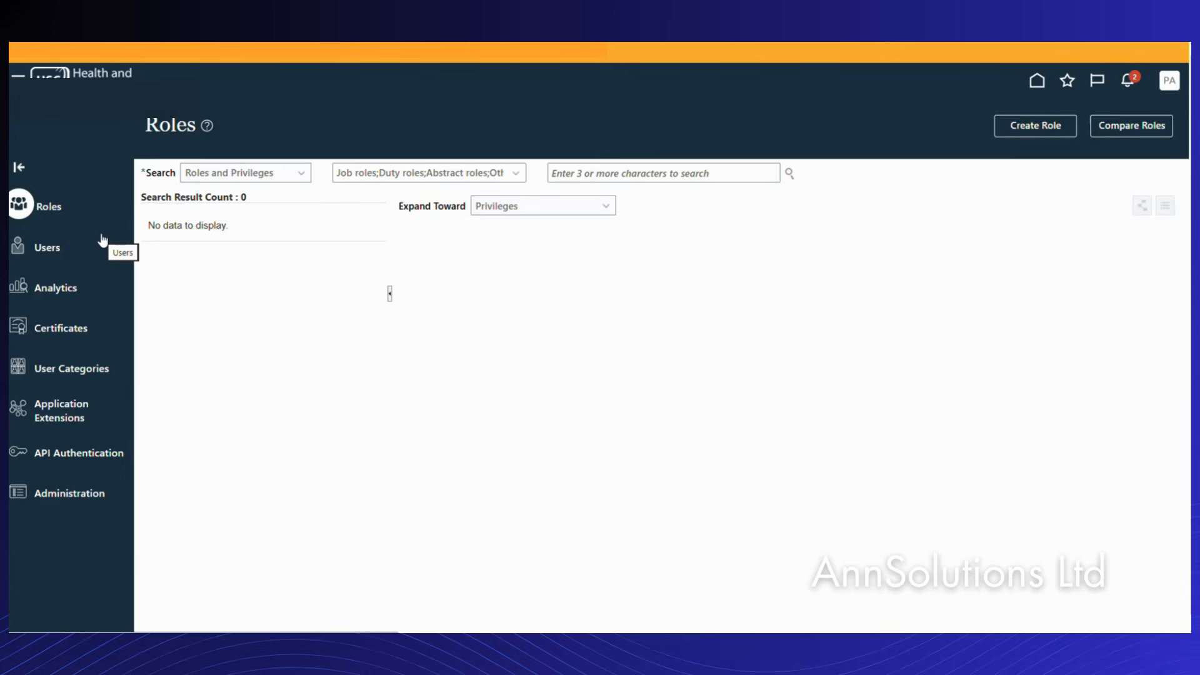
pyautogui.click(592, 168)
pyautogui.write('TEST_SVS_01_PARV')
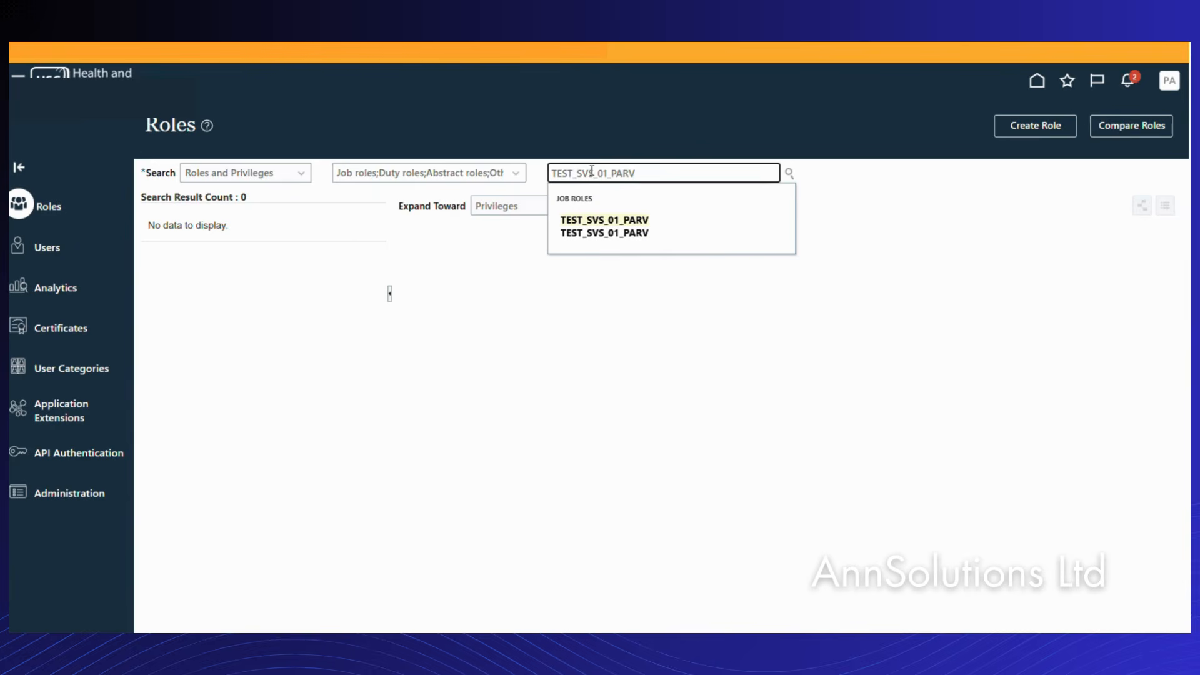
pyautogui.click(617, 230)
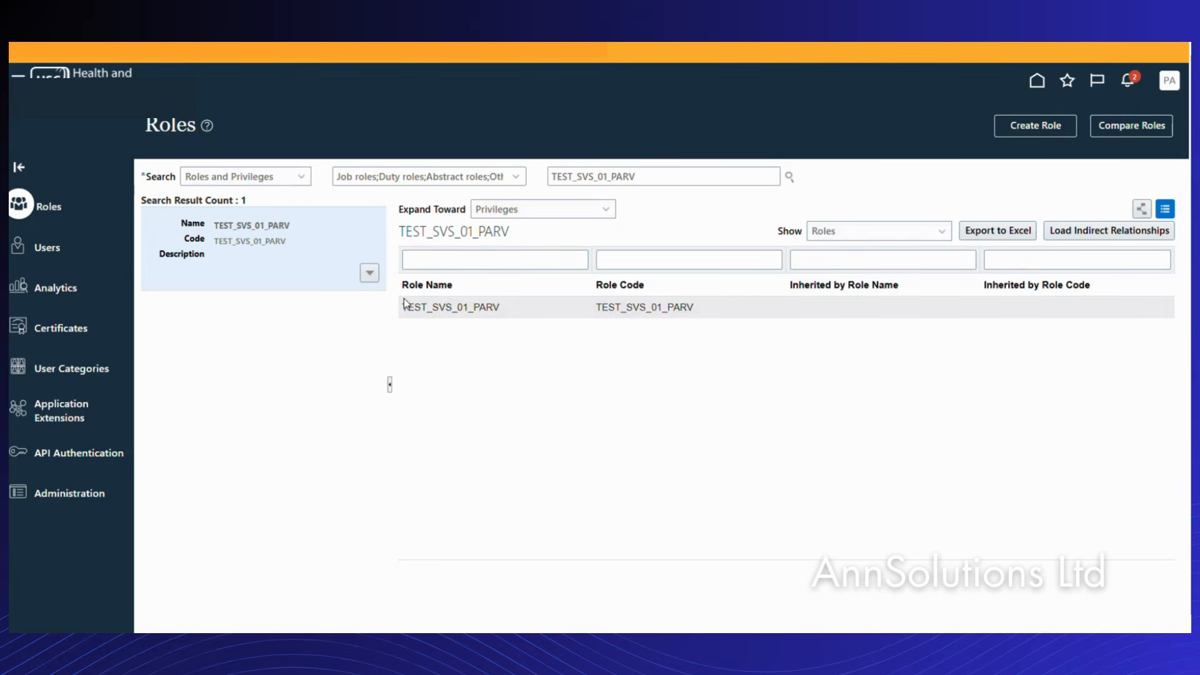
# Open the TEST_SVS_01_PARV role for editing, review its function and data security policies, and exit without changes.
pyautogui.click(370, 273)
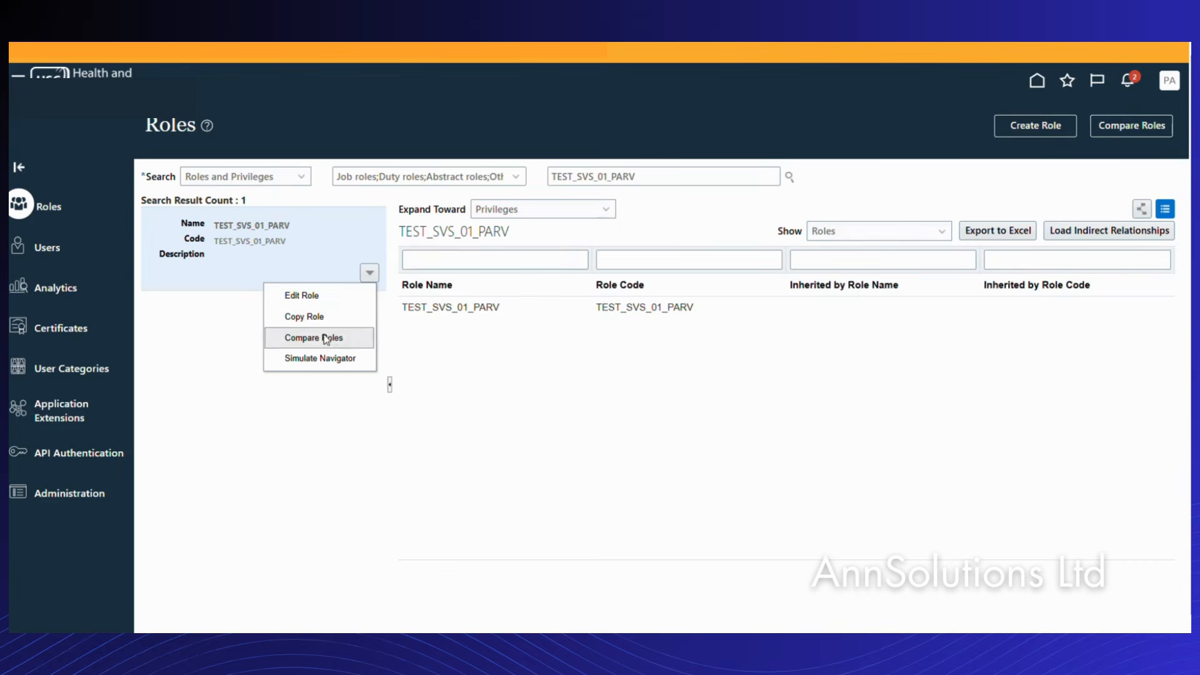
pyautogui.click(315, 294)
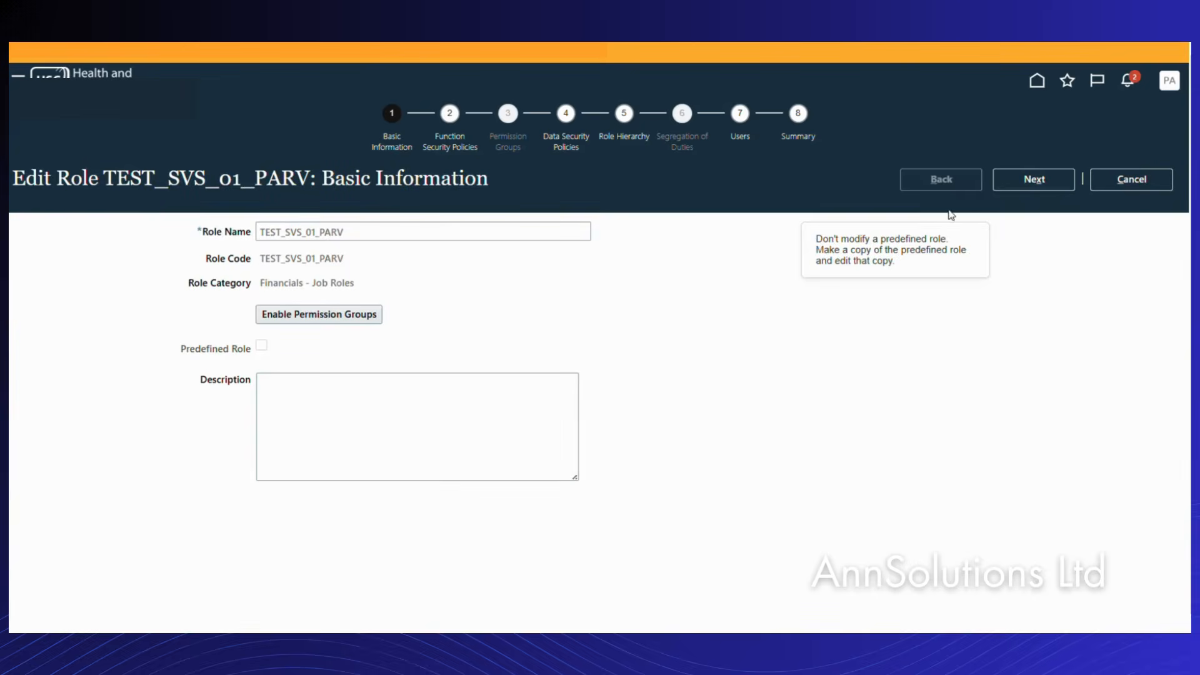
pyautogui.click(1044, 181)
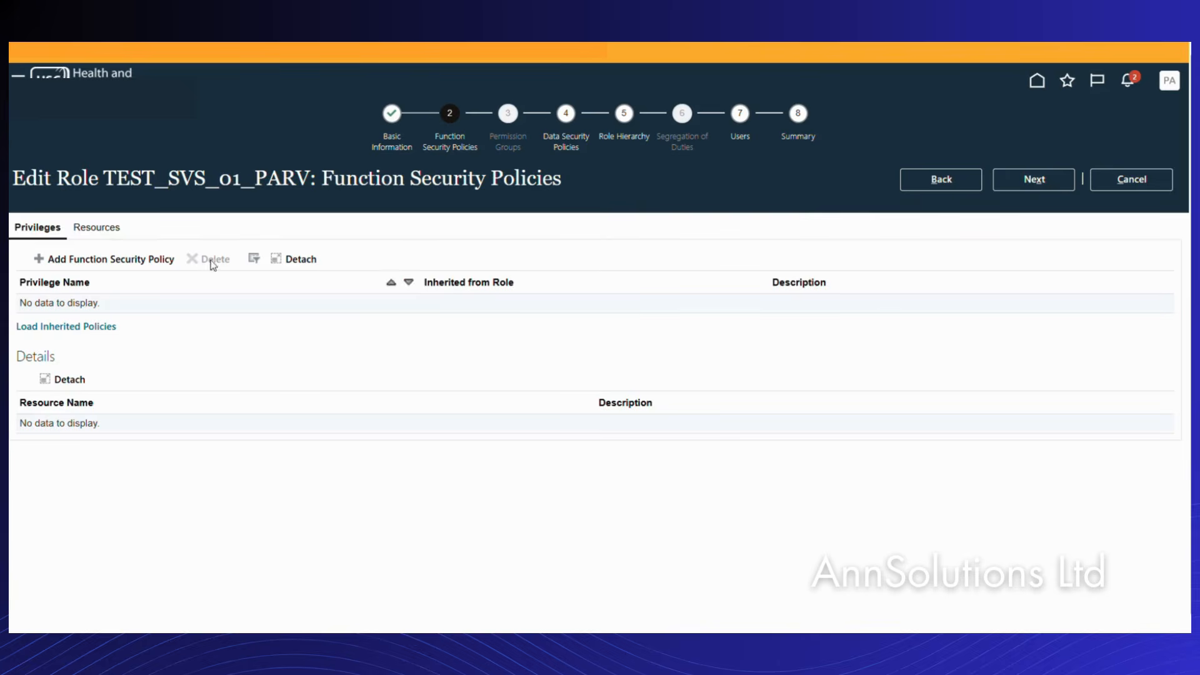
pyautogui.click(566, 145)
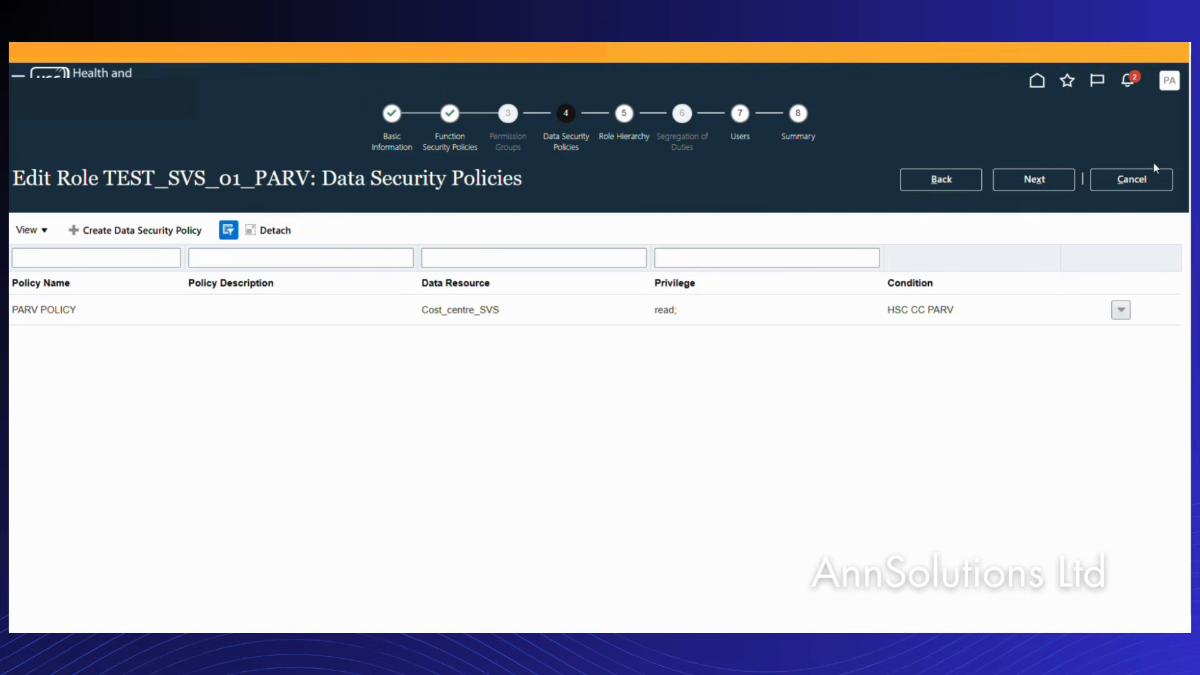
pyautogui.click(1141, 182)
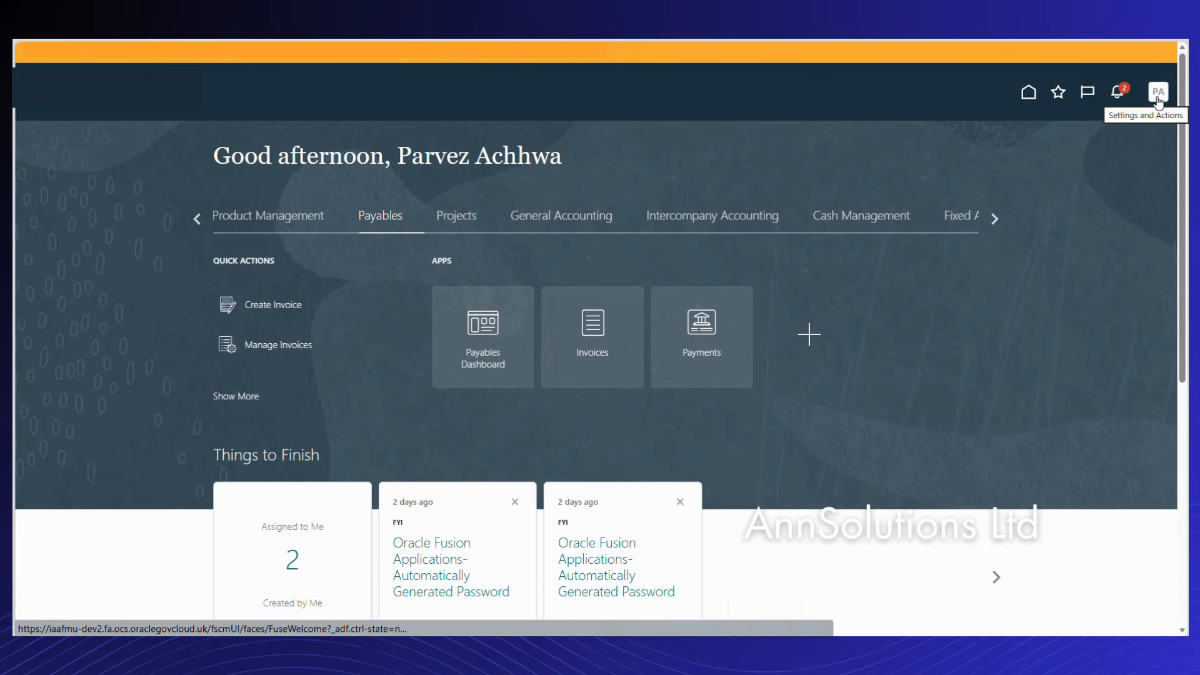
# Open the task search page in Setup and Maintenance.
pyautogui.click(1159, 93)
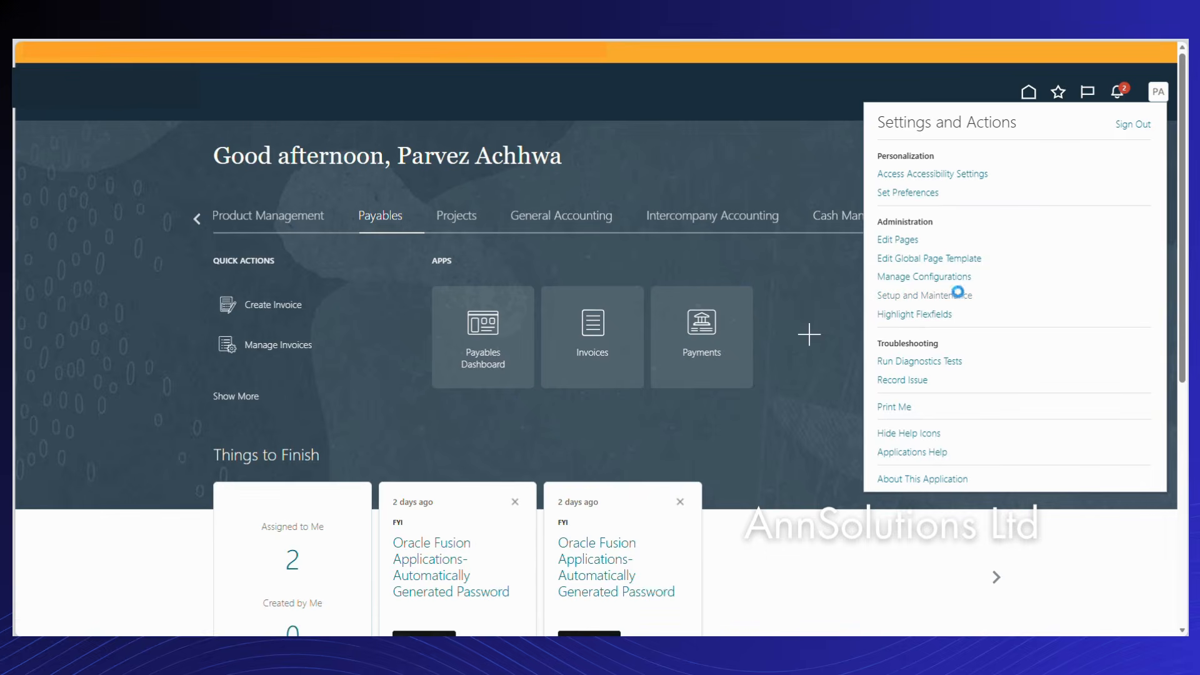
pyautogui.click(896, 285)
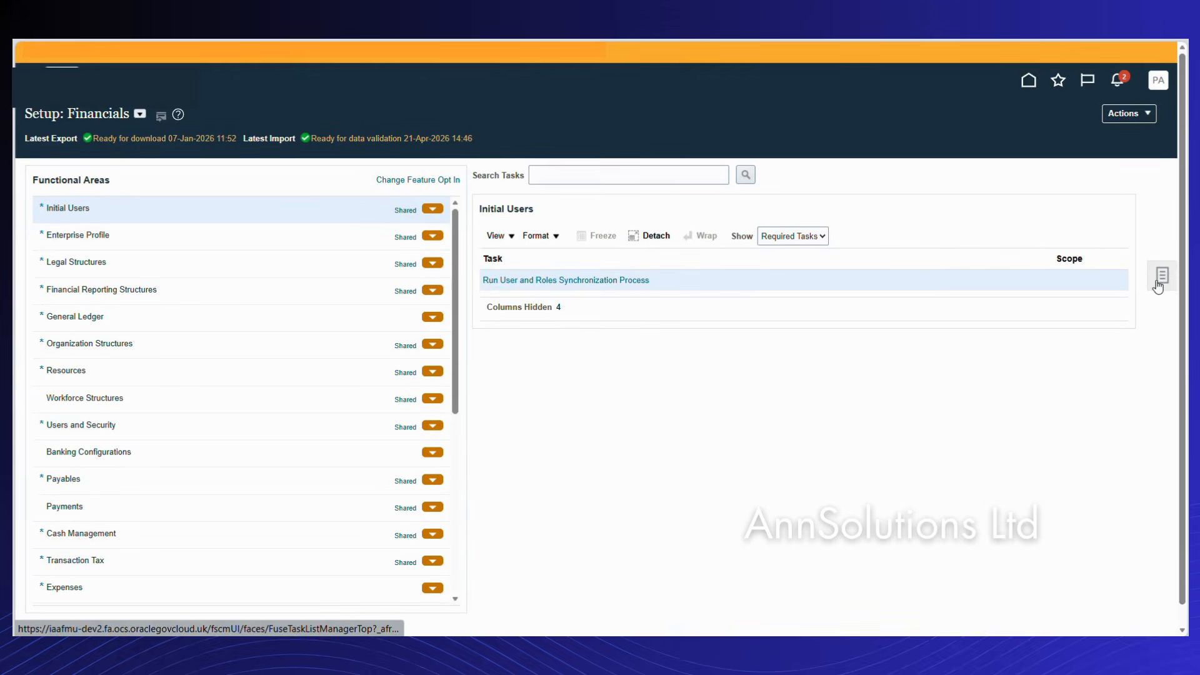
pyautogui.click(1161, 278)
pyautogui.click(1019, 284)
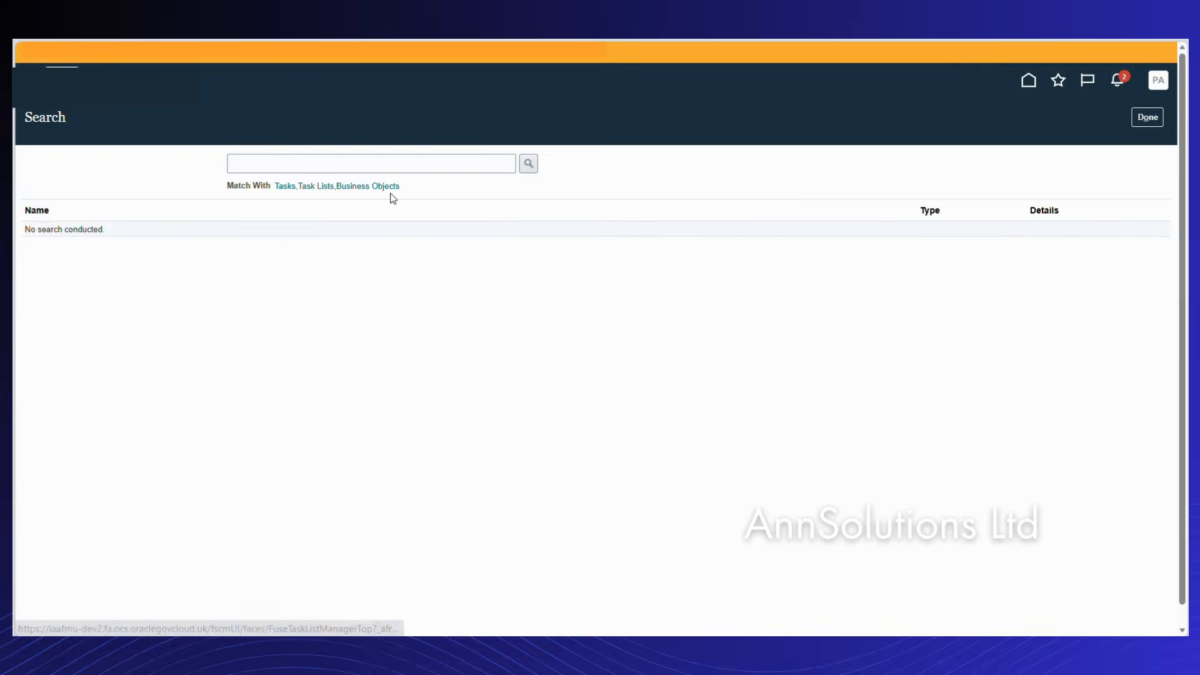
# Search the setup tasks for "manage account hie" and open Manage Account Hierarchies.
pyautogui.click(289, 163)
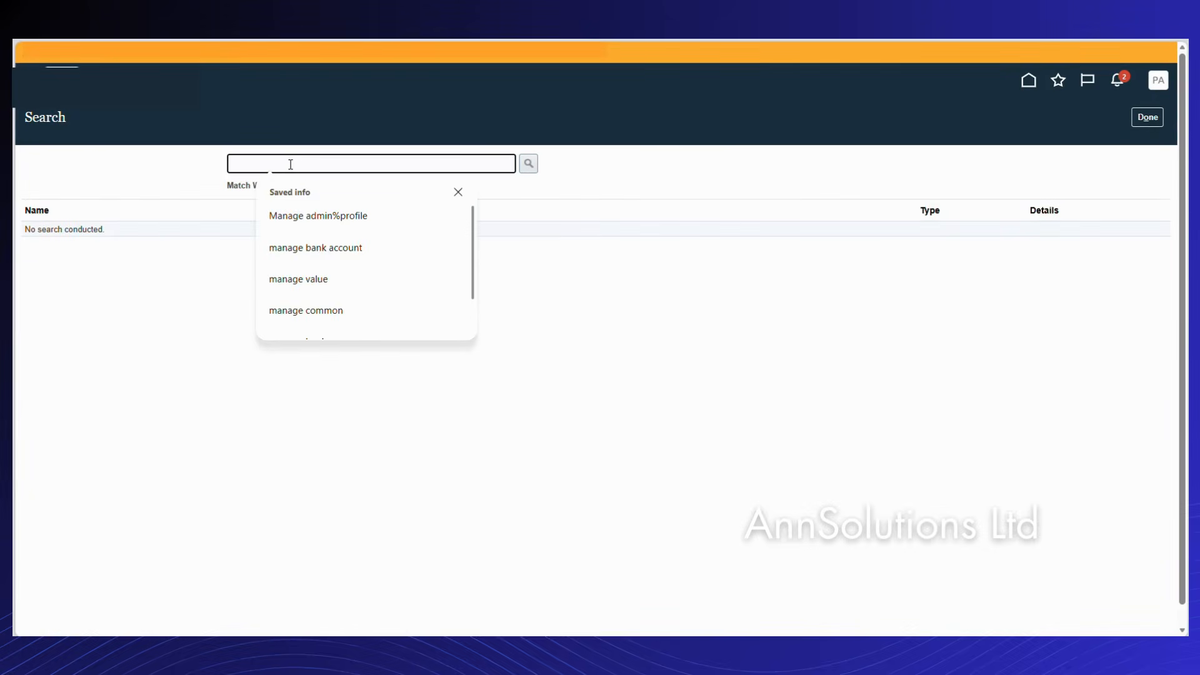
pyautogui.write('manage acco')
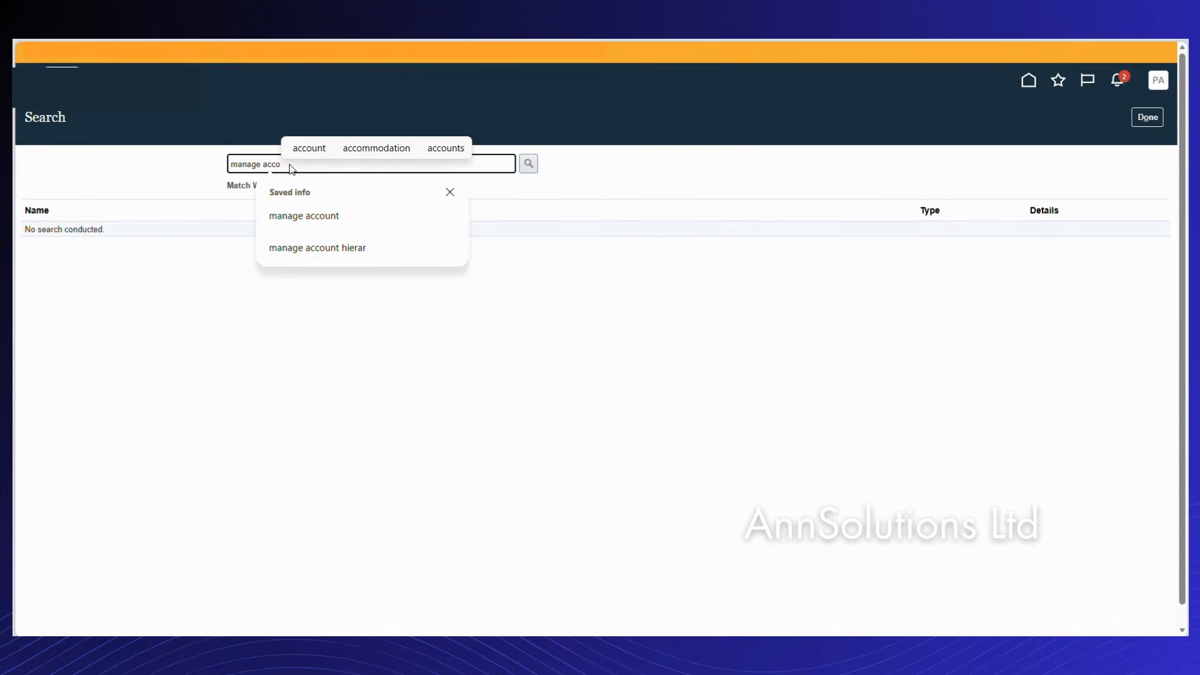
pyautogui.write('unt hie')
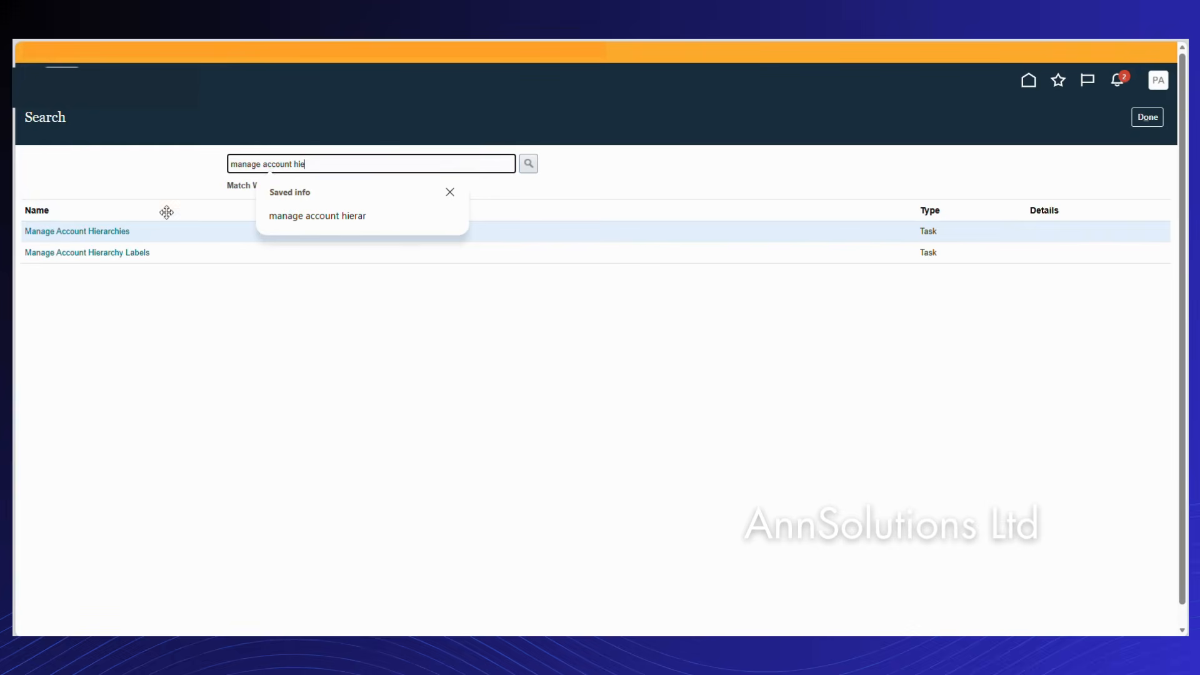
pyautogui.click(107, 232)
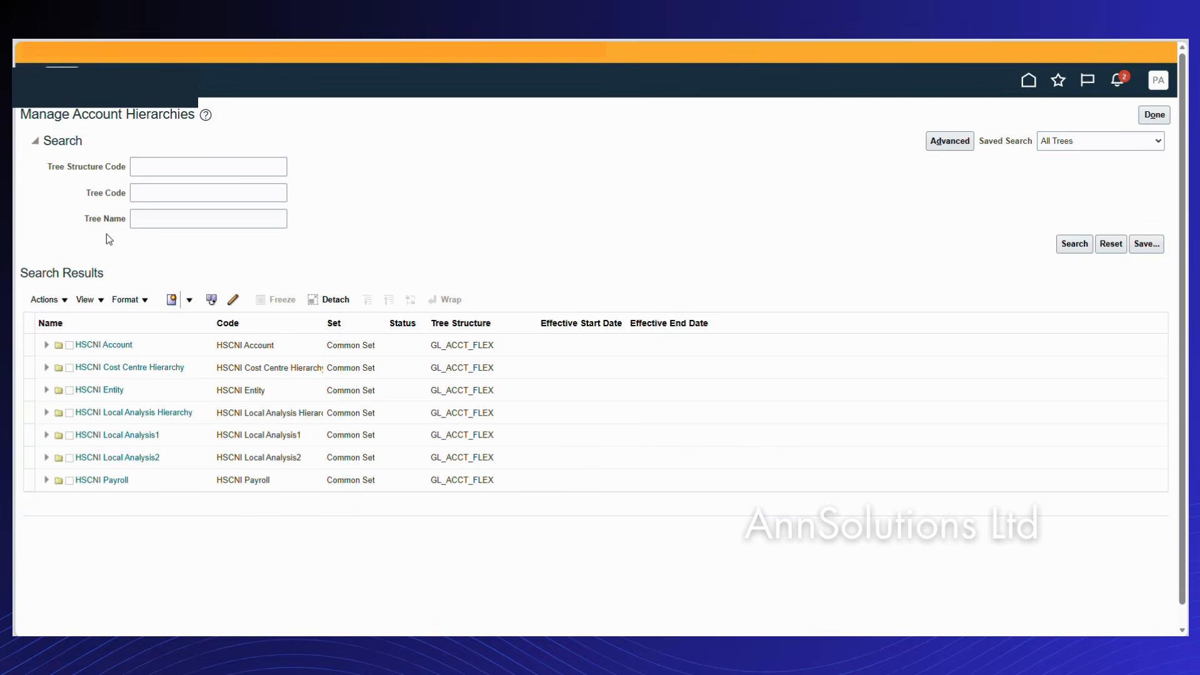
# Open the HSCNI Cost Centre Current version of the HSCNI Cost Centre Hierarchy for update and proceed to its Specify Nodes stage.
pyautogui.click(46, 368)
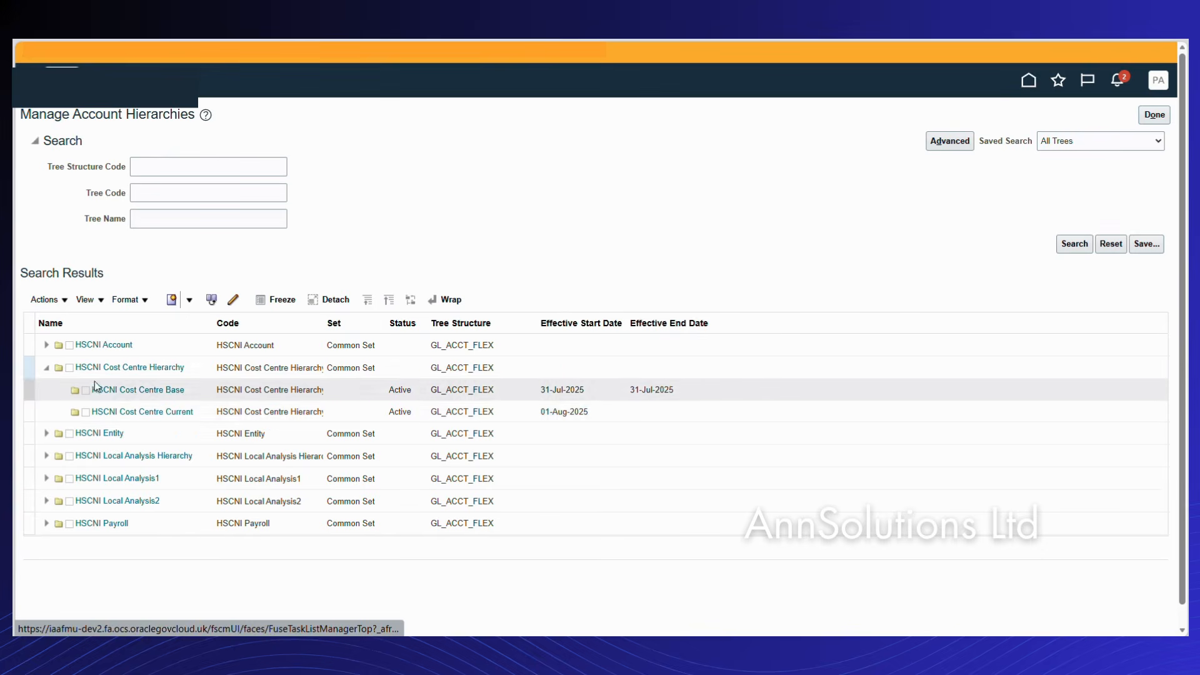
pyautogui.click(162, 413)
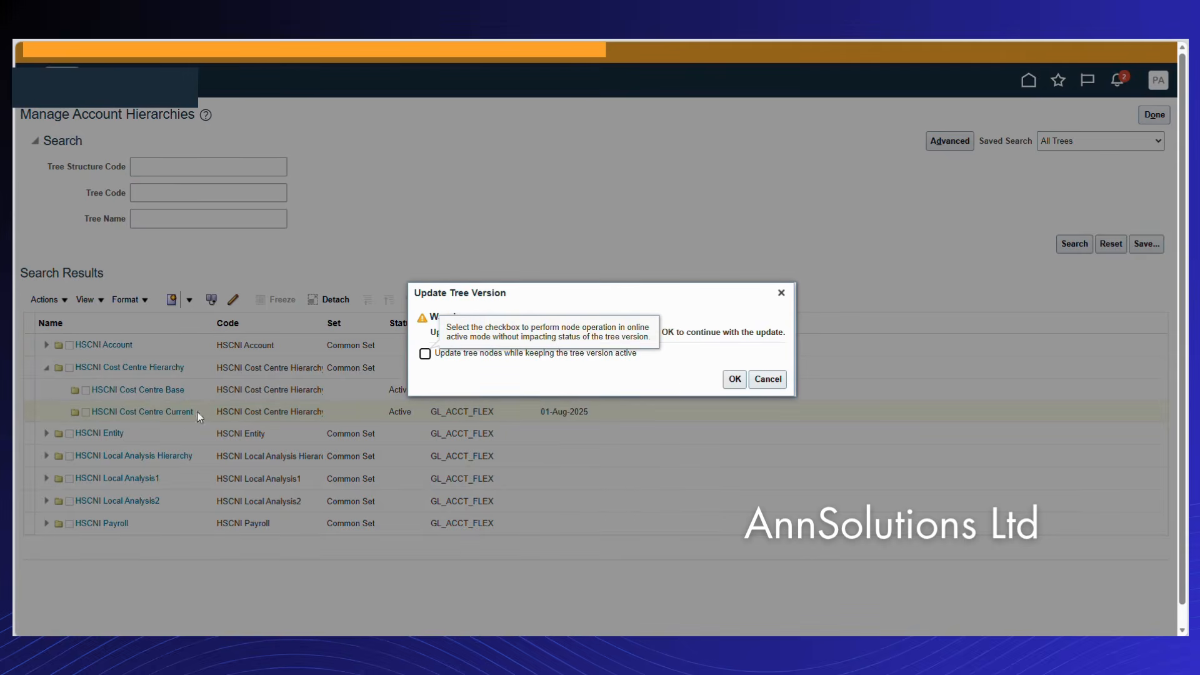
pyautogui.click(734, 379)
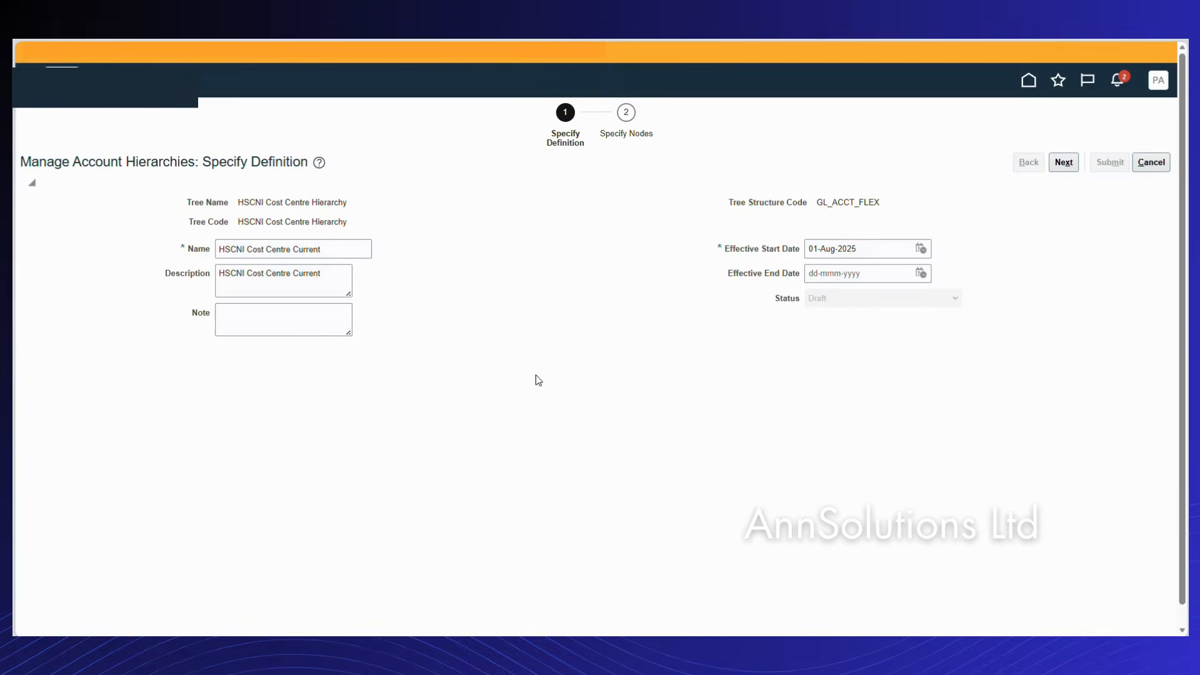
pyautogui.click(1065, 164)
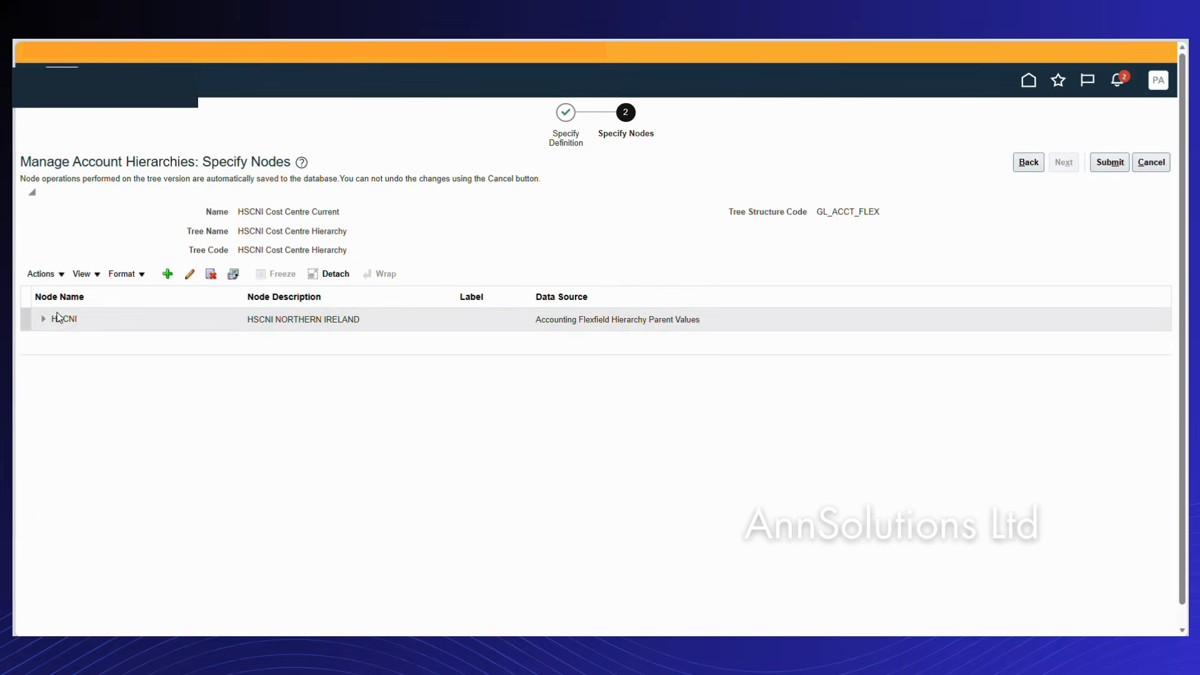
# Examine the child nodes under HSCNI, A00001 and A10000, and exit the hierarchy to the task search without submitting.
pyautogui.click(44, 319)
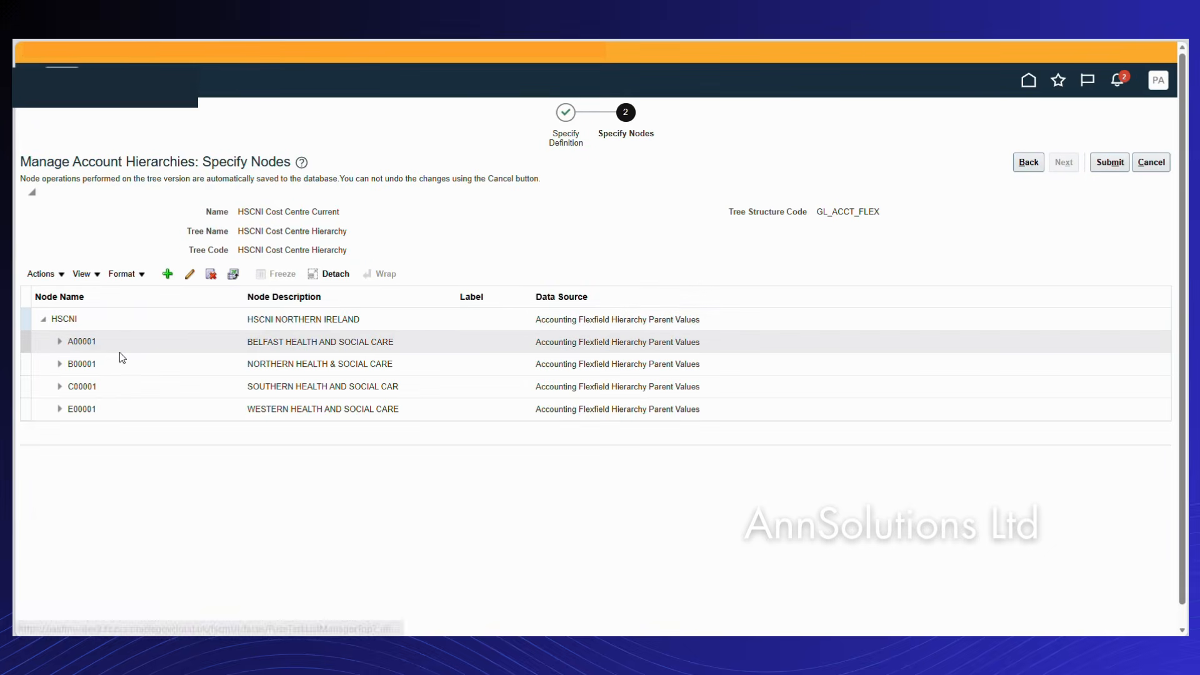
pyautogui.click(59, 342)
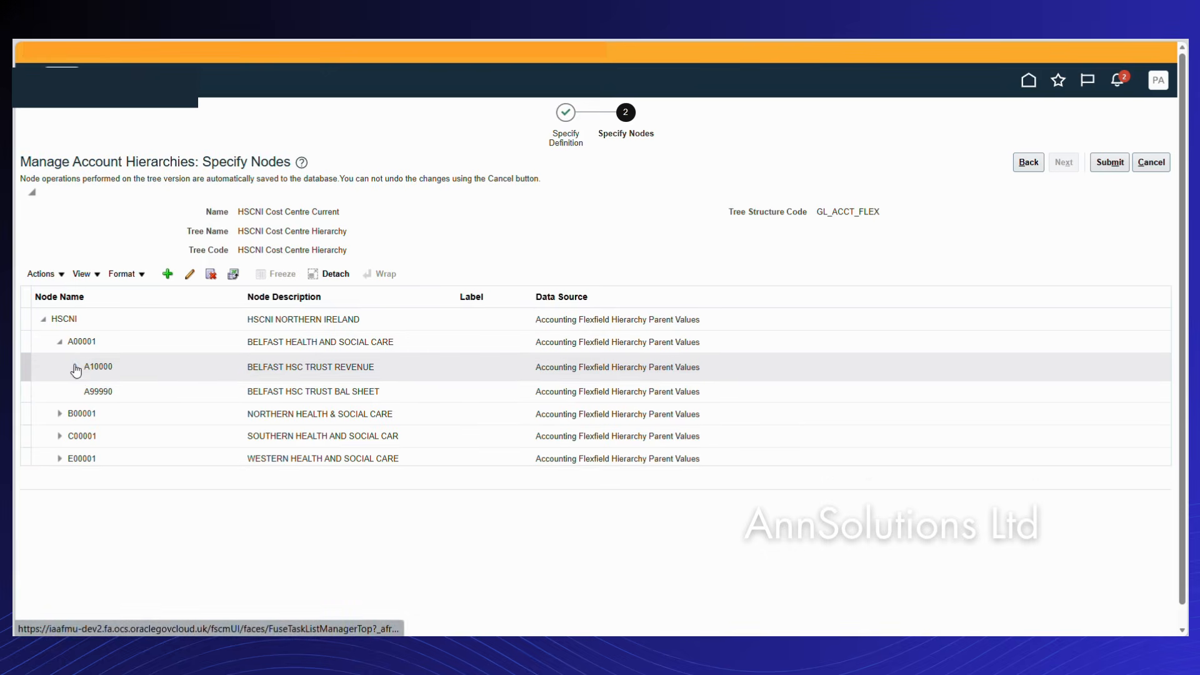
pyautogui.click(76, 365)
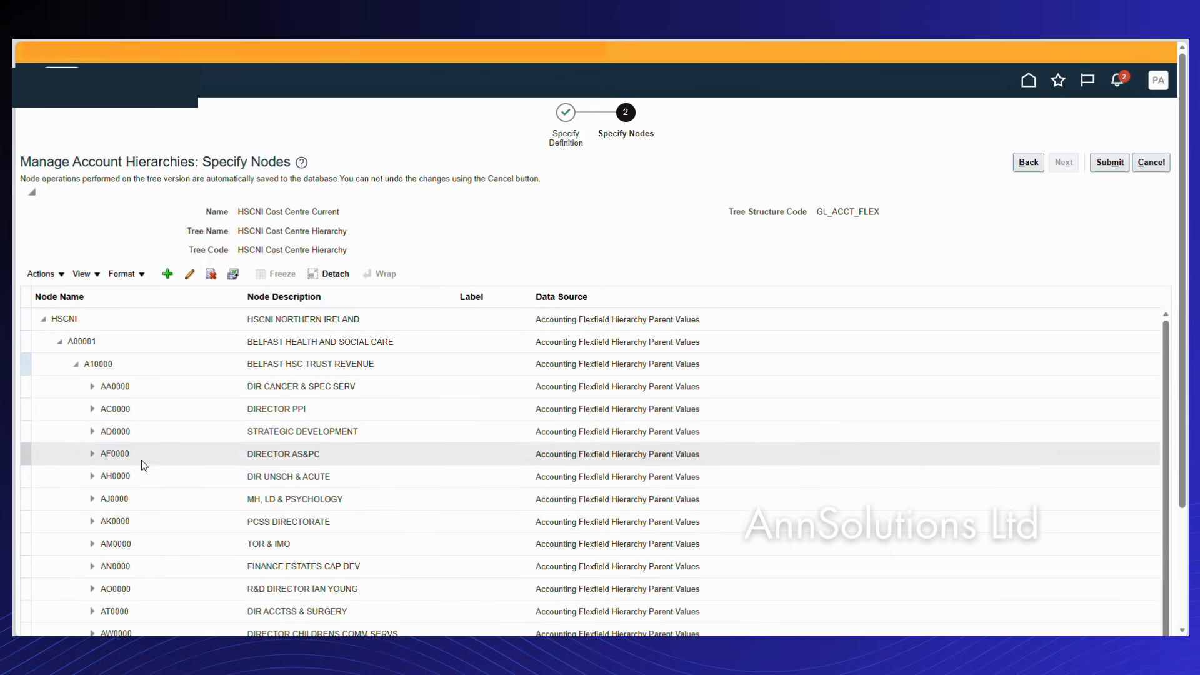
pyautogui.click(76, 365)
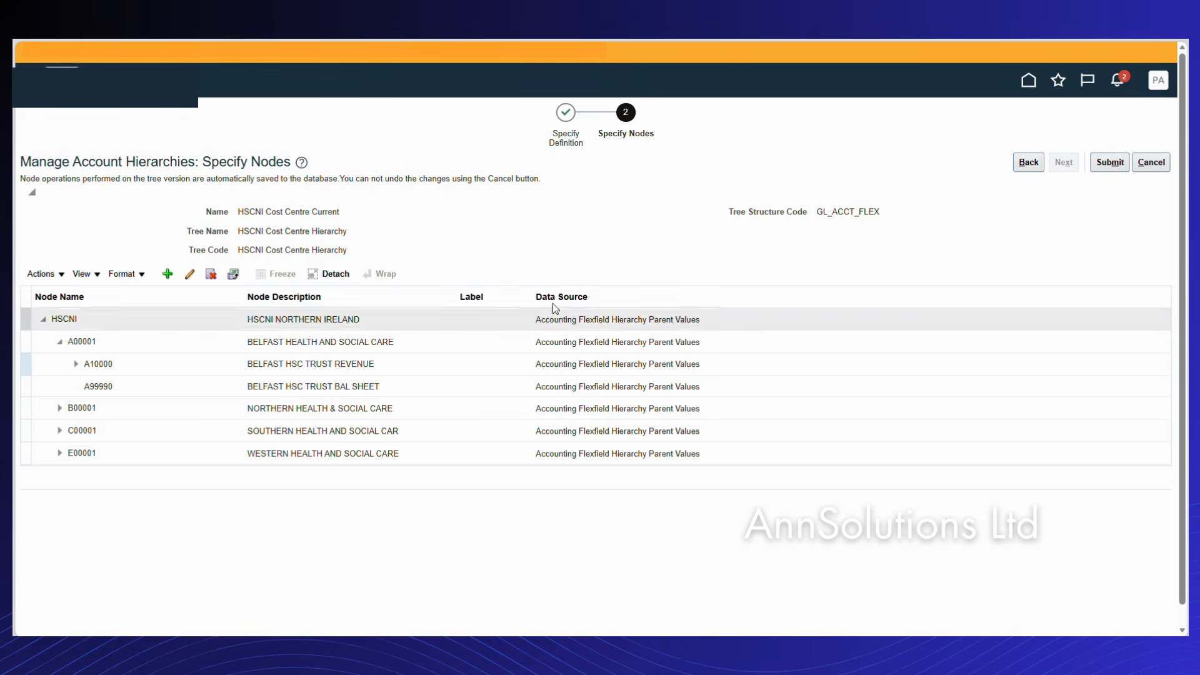
pyautogui.click(1152, 162)
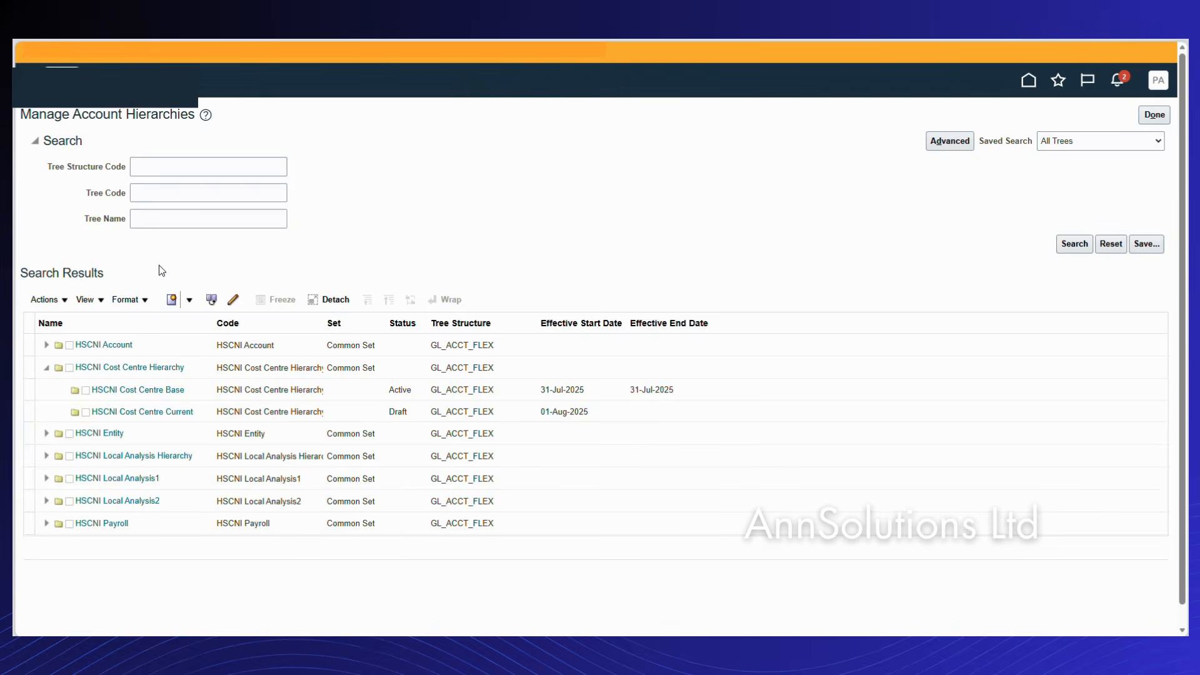
pyautogui.click(1155, 115)
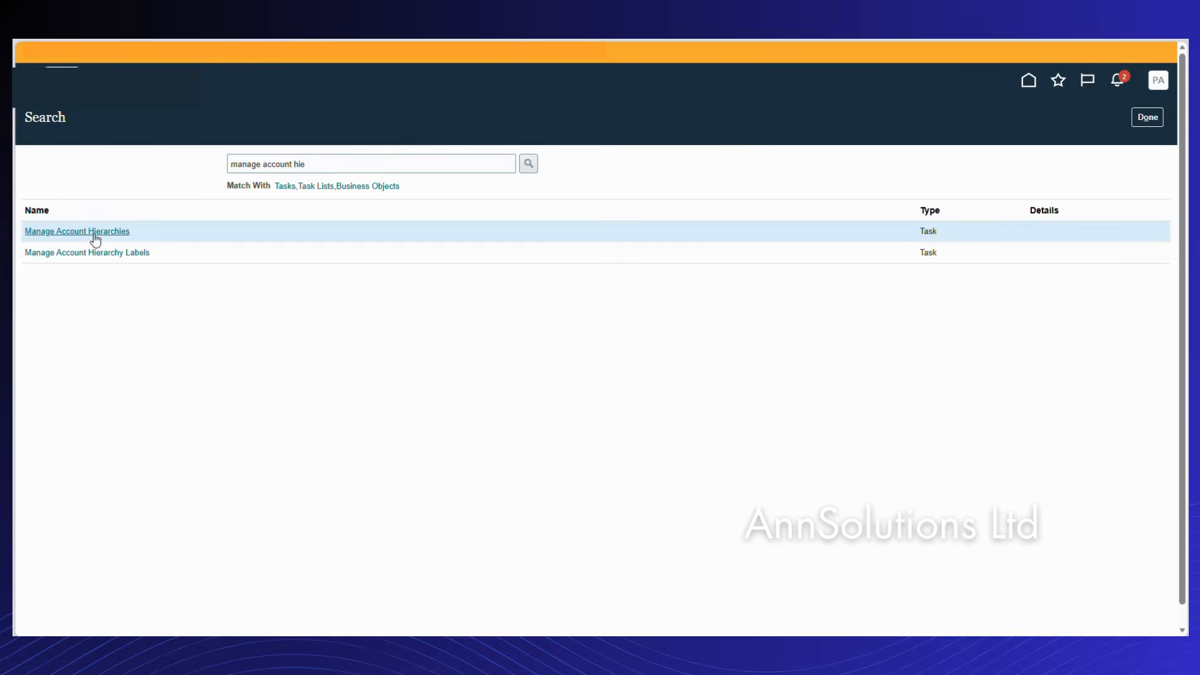
# Reopen Manage Account Hierarchies, review the available audit and flattening operations for tree versions, and exit the task.
pyautogui.click(94, 234)
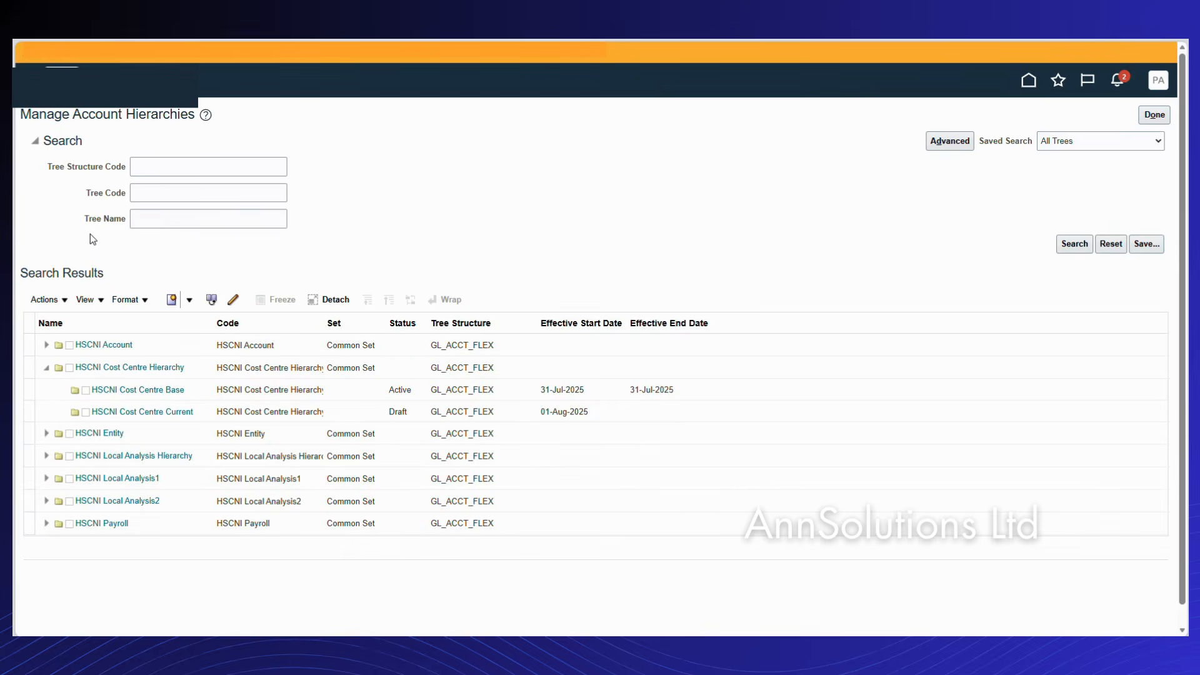
pyautogui.click(64, 301)
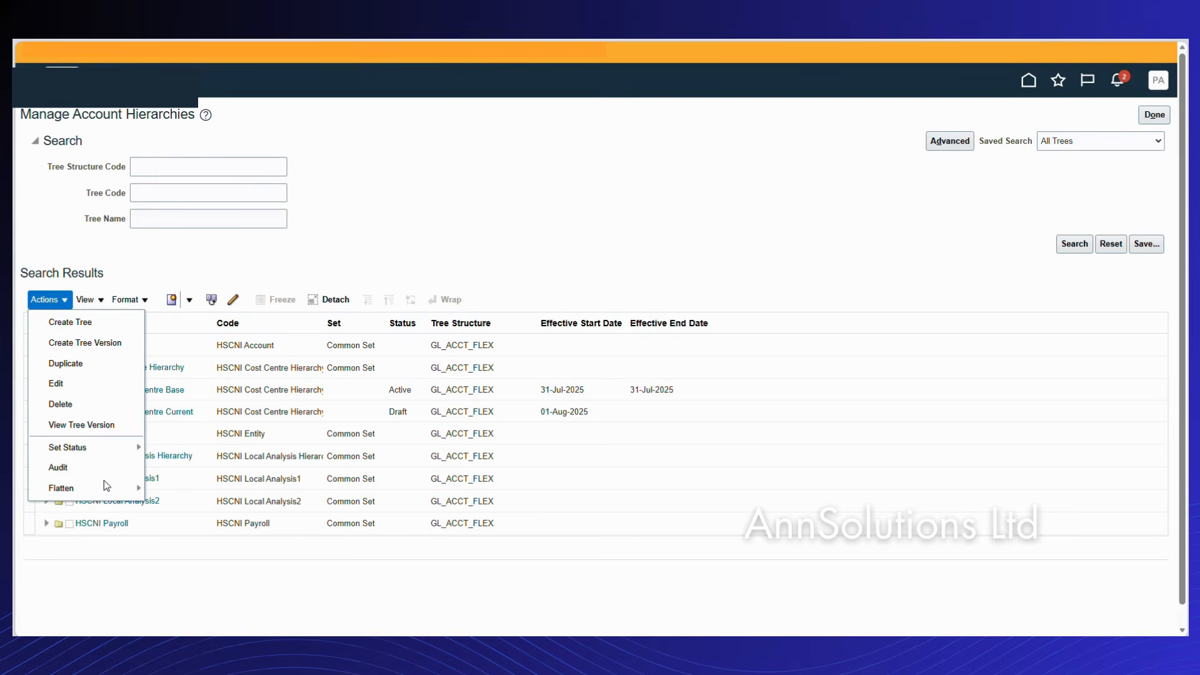
pyautogui.moveTo(74, 488)
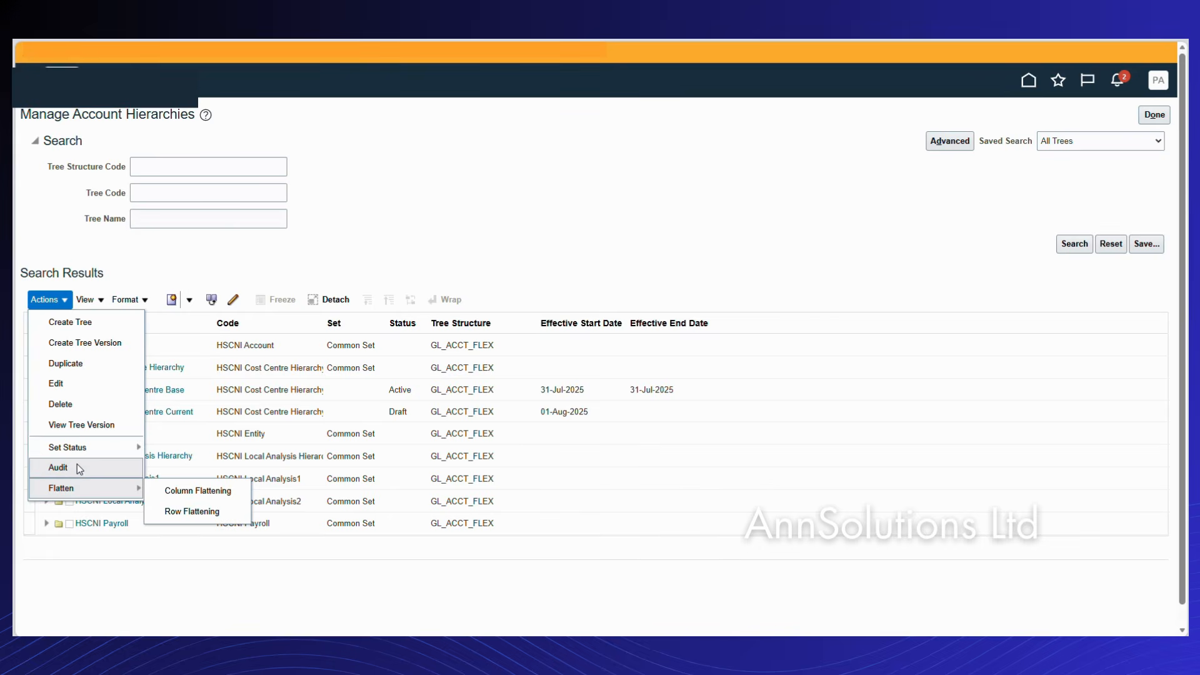
pyautogui.click(569, 201)
pyautogui.click(1154, 114)
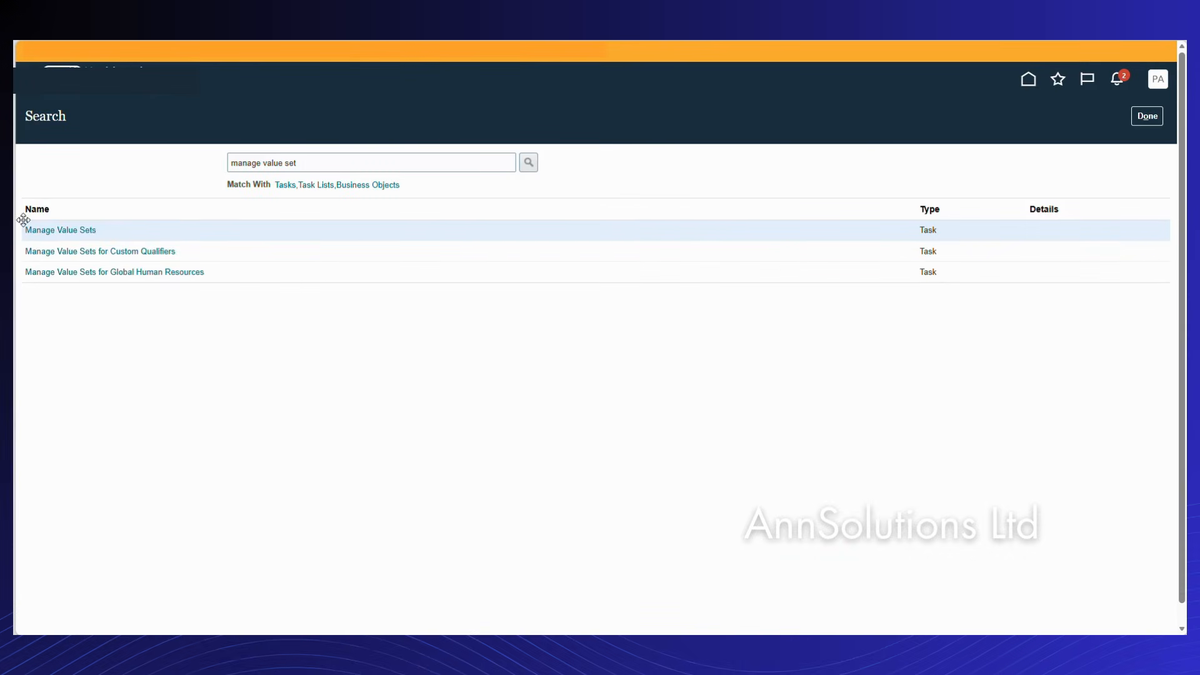
# Open the Manage Value Sets task and search for value set codes matching HSC%Cost%.
pyautogui.click(84, 232)
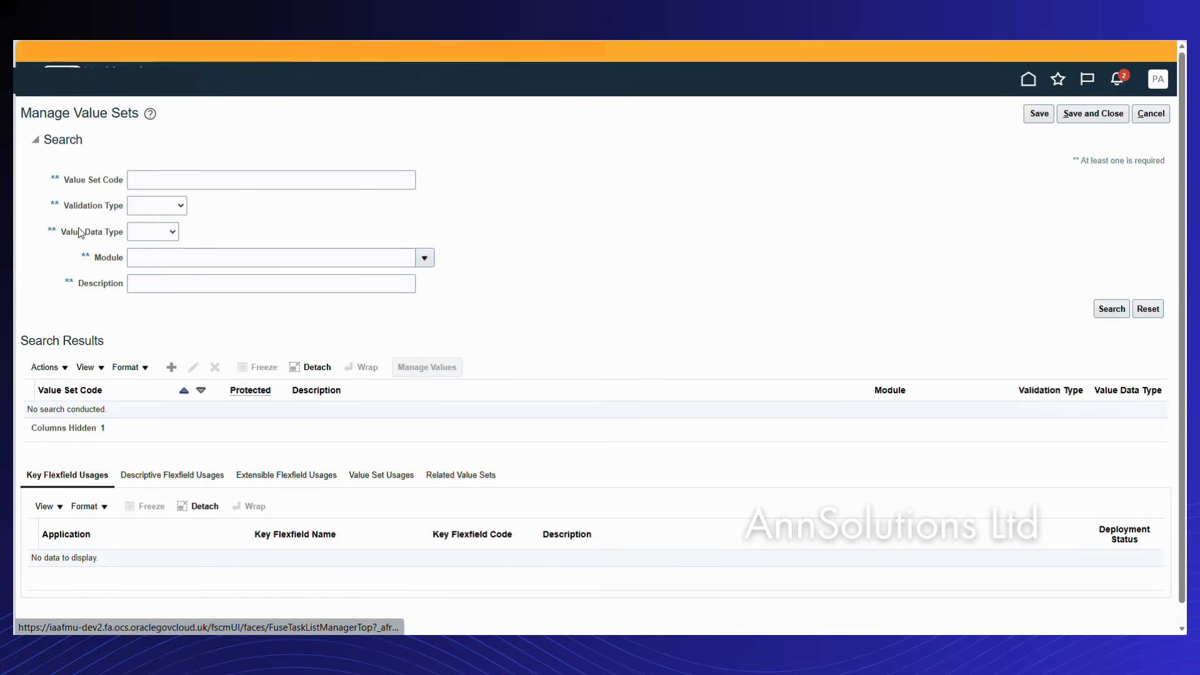
pyautogui.click(154, 181)
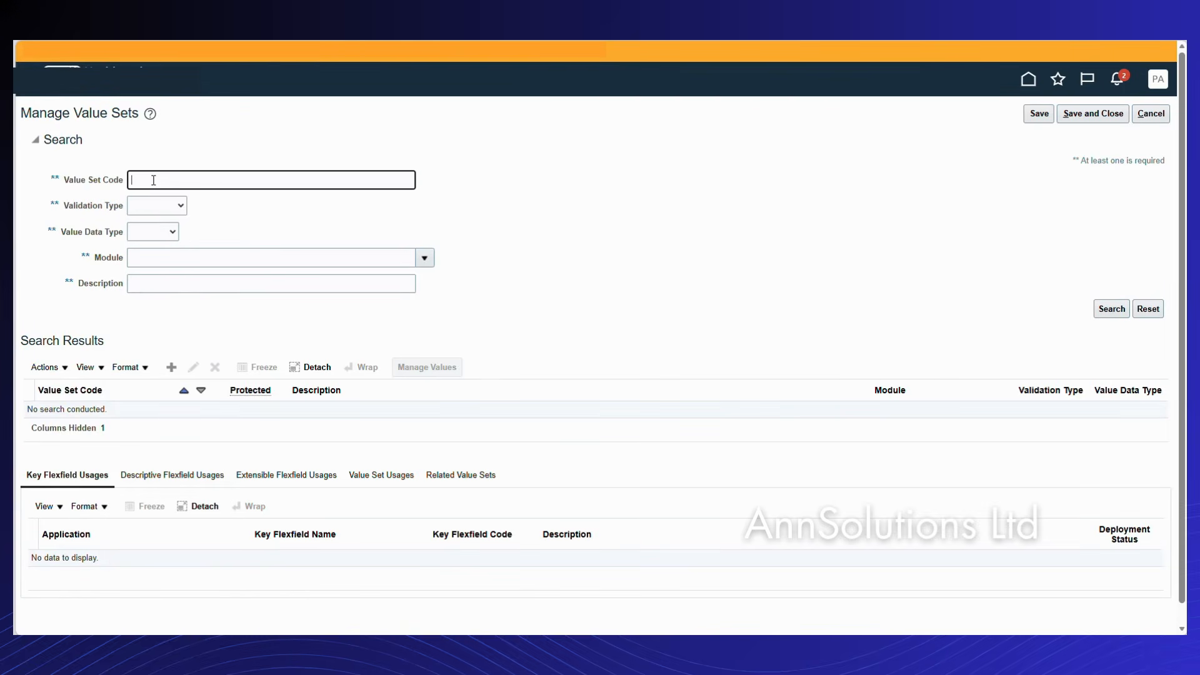
pyautogui.write('HSC')
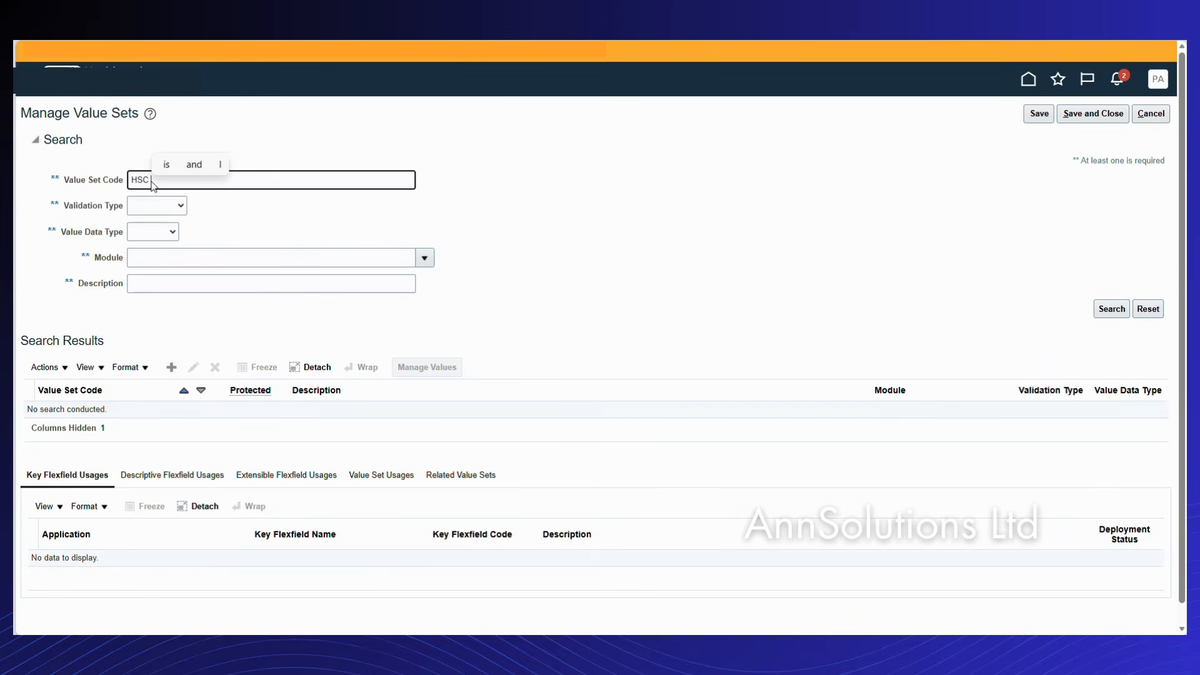
pyautogui.write('%Cost%')
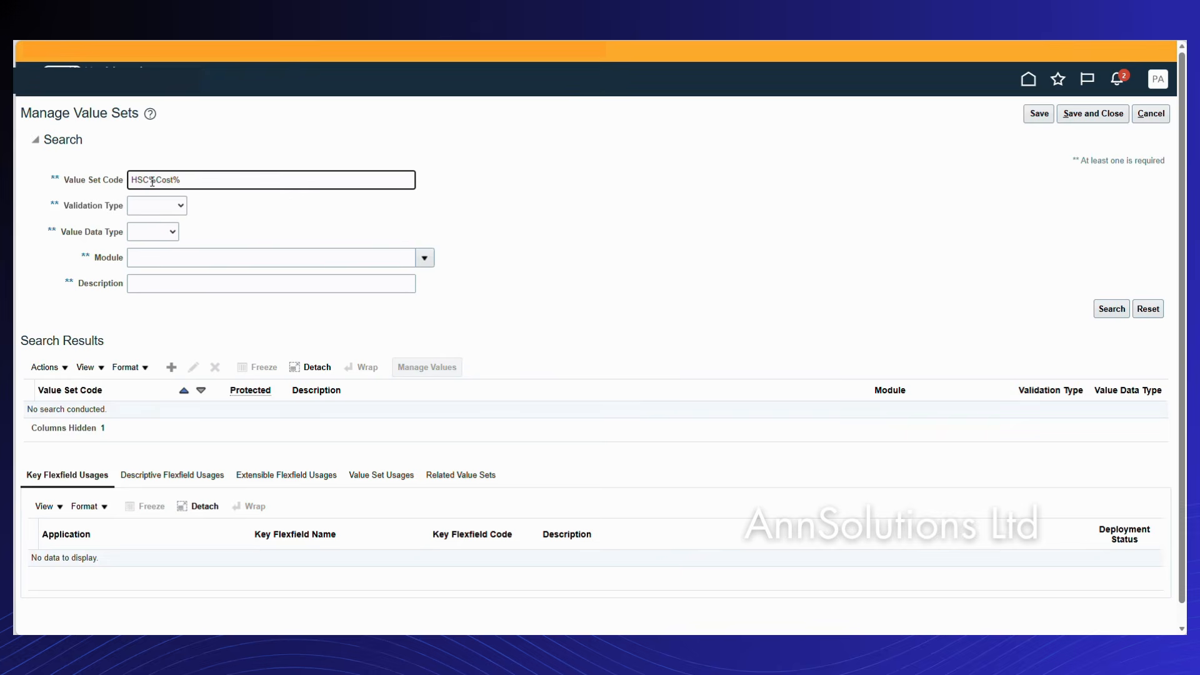
pyautogui.press('Return')
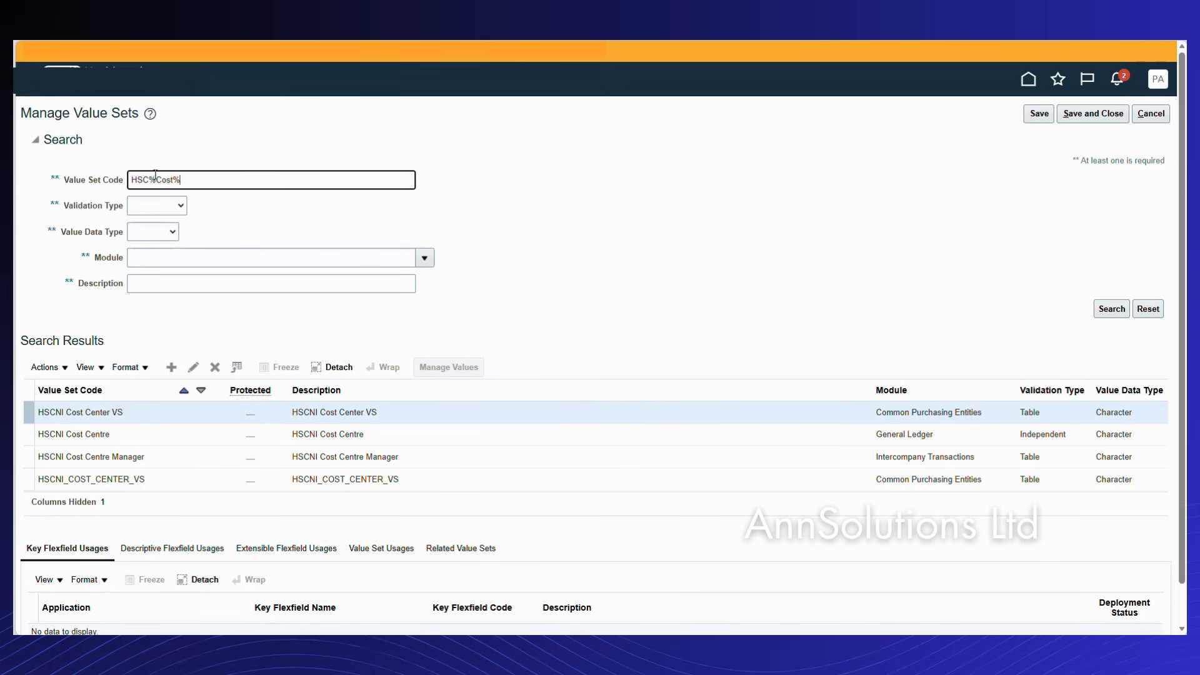
# Open the HSCNI Cost Centre value set for editing and go to its data security definition.
pyautogui.click(126, 436)
pyautogui.click(193, 367)
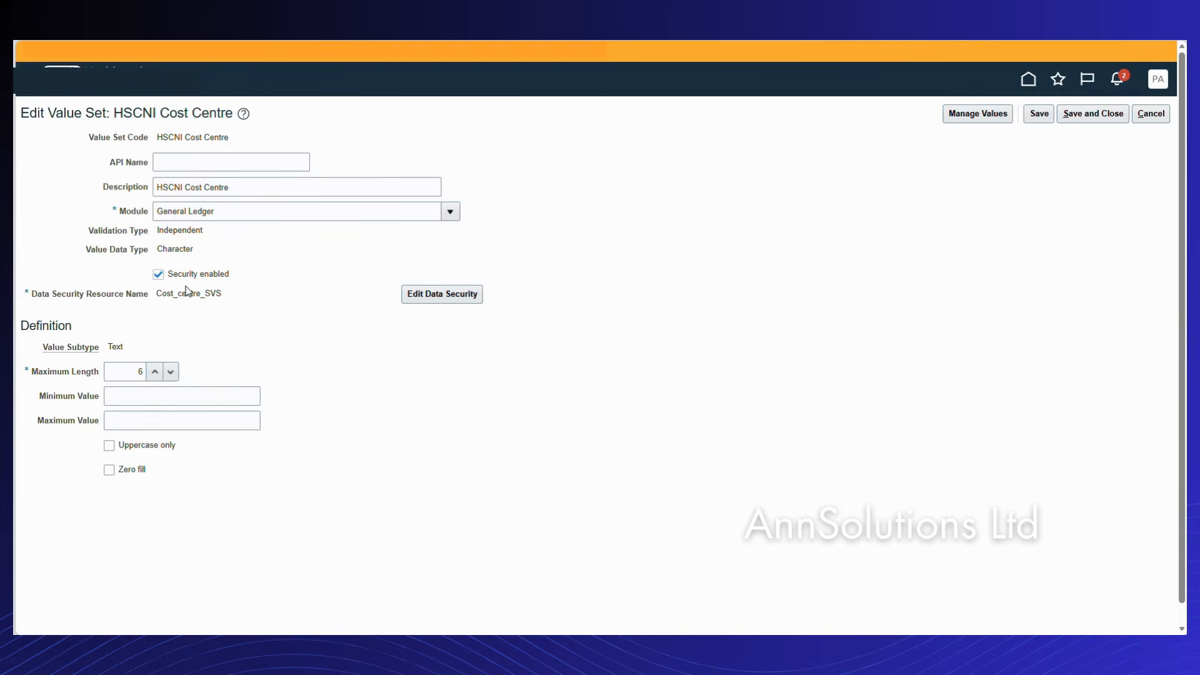
pyautogui.click(442, 295)
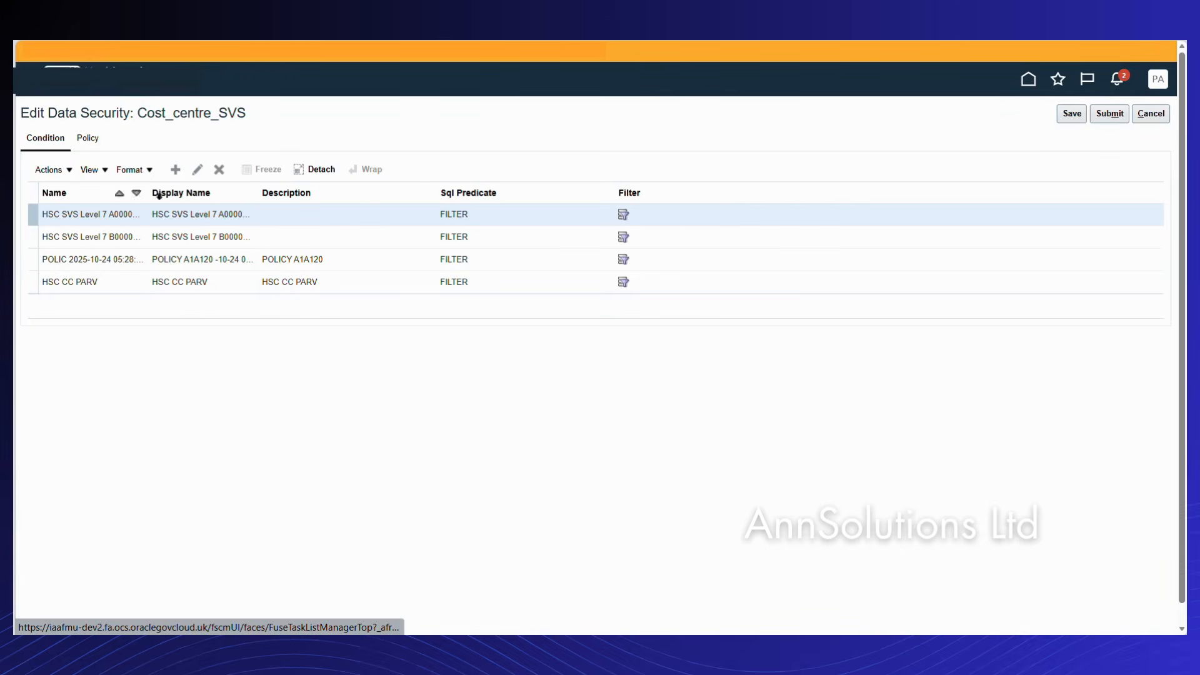
# View the filter details of the HSC CC PARV condition.
pyautogui.click(116, 285)
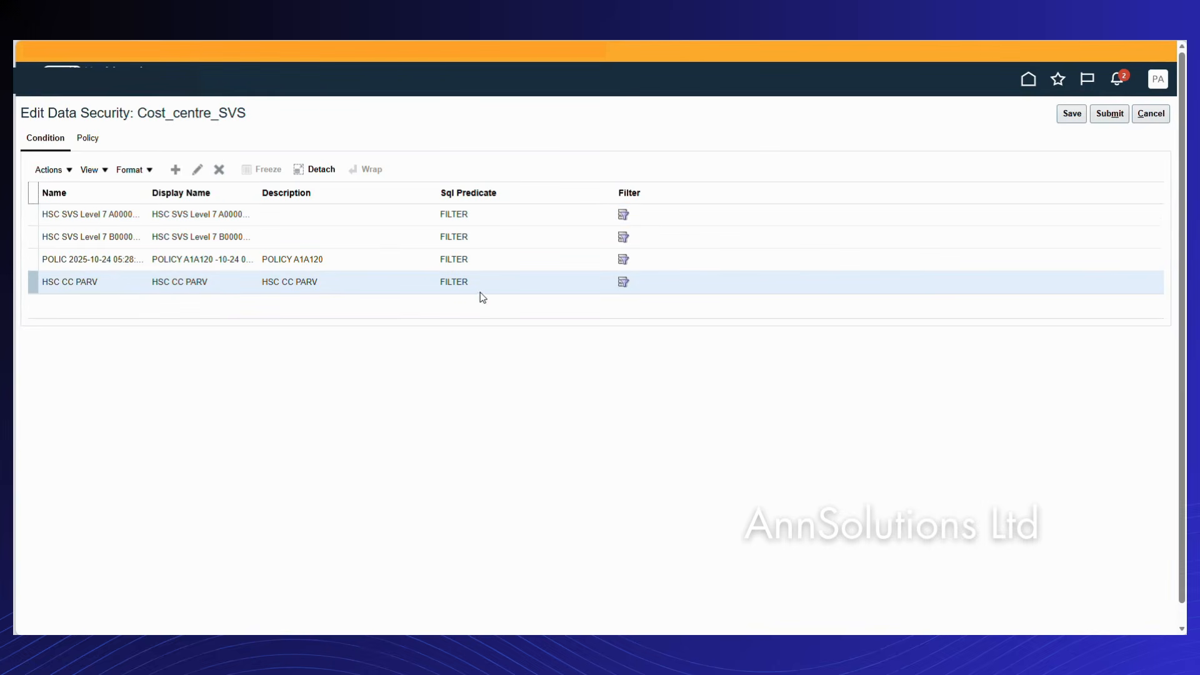
pyautogui.click(623, 282)
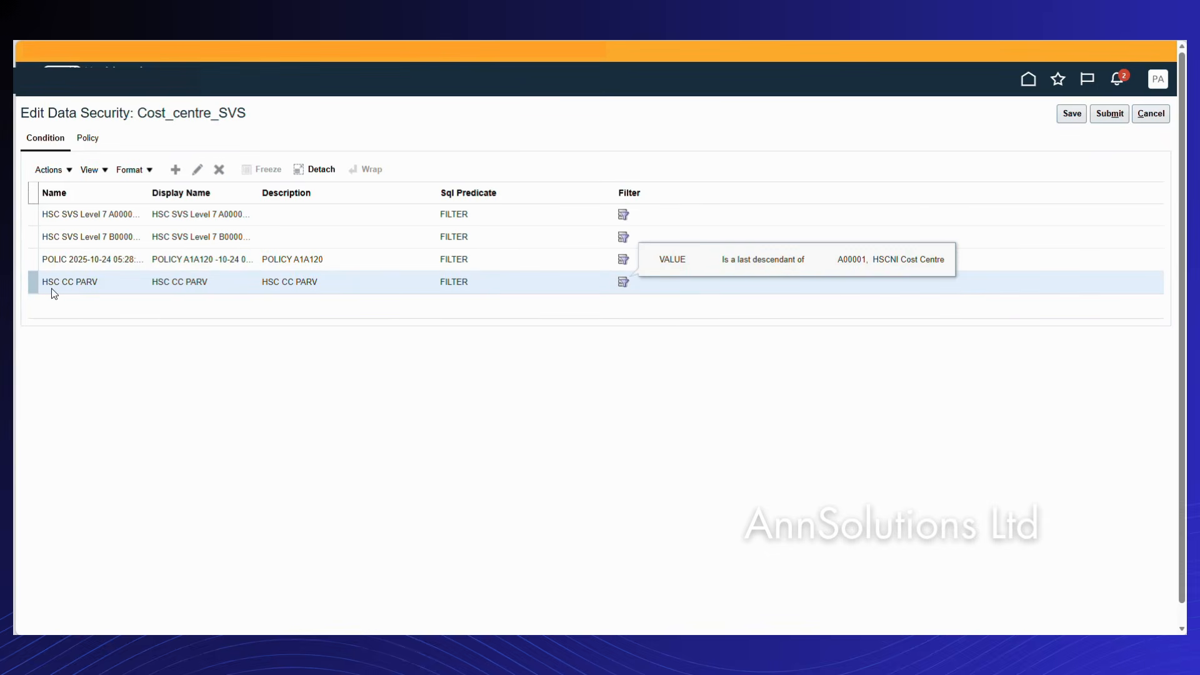
pyautogui.click(624, 285)
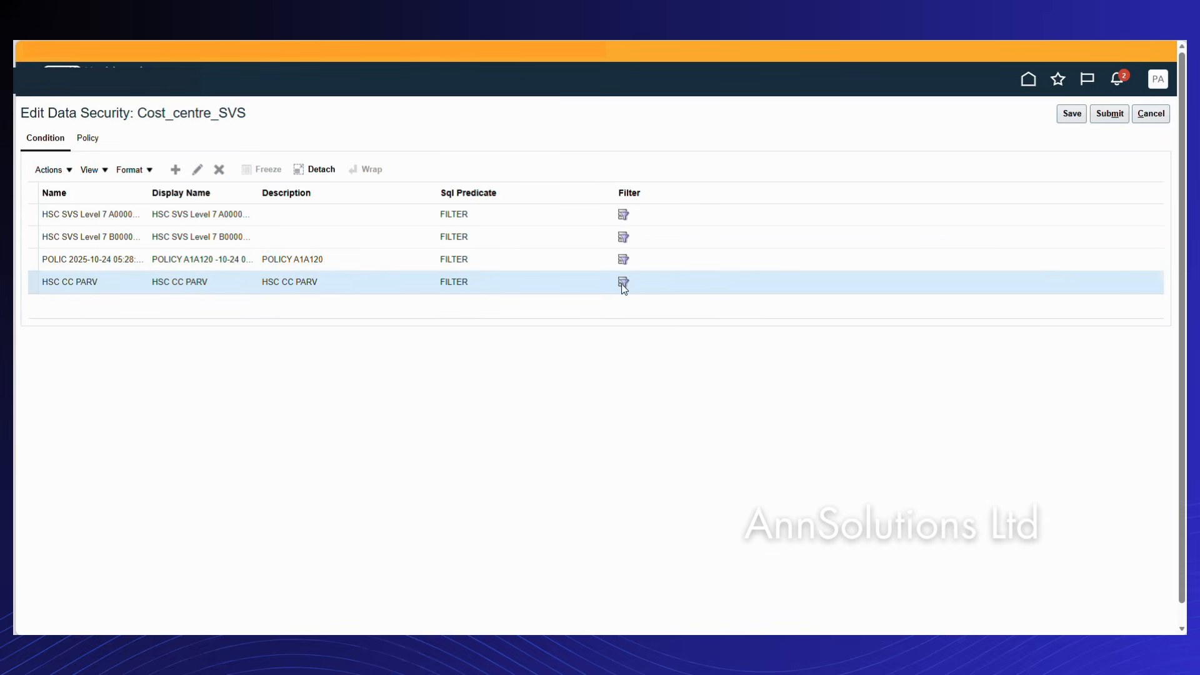
# Open the HSC CC PARV condition for editing and review its column name and tree operator choices.
pyautogui.click(198, 169)
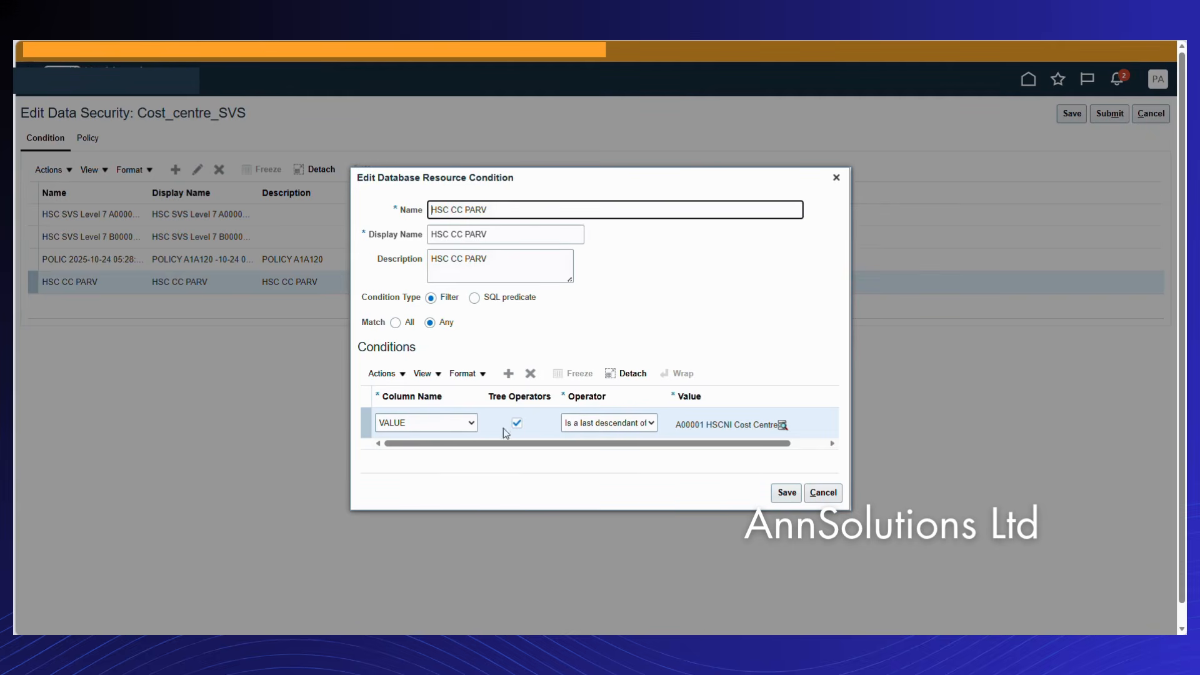
pyautogui.click(446, 426)
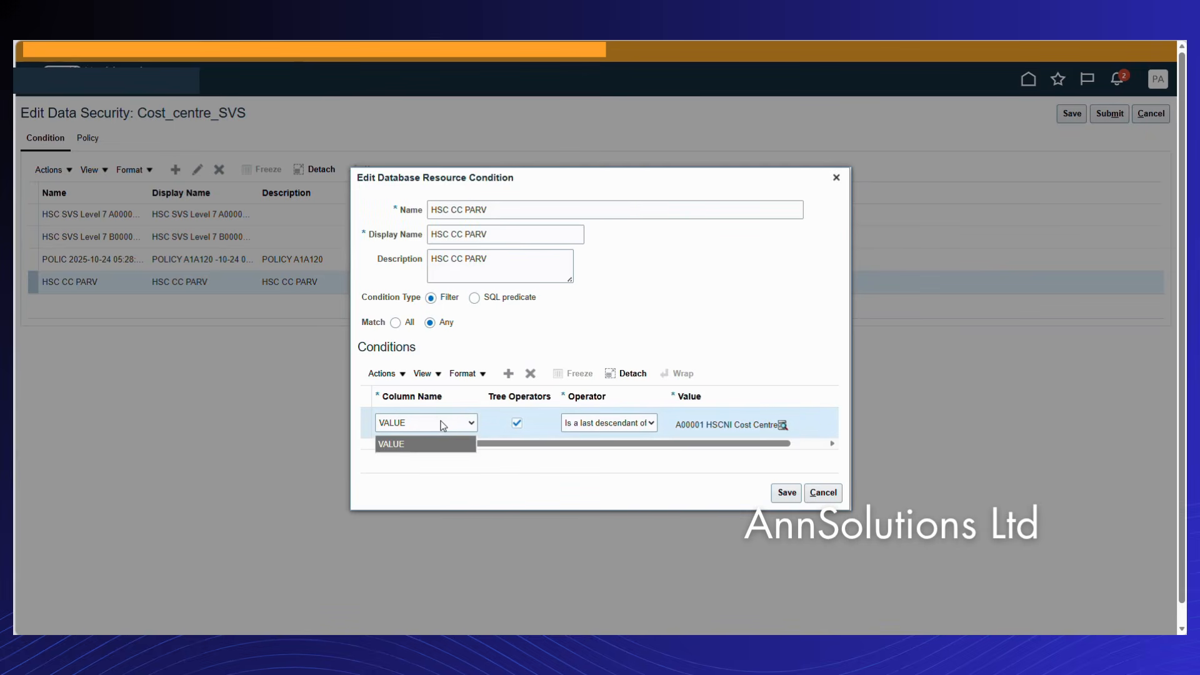
pyautogui.click(443, 425)
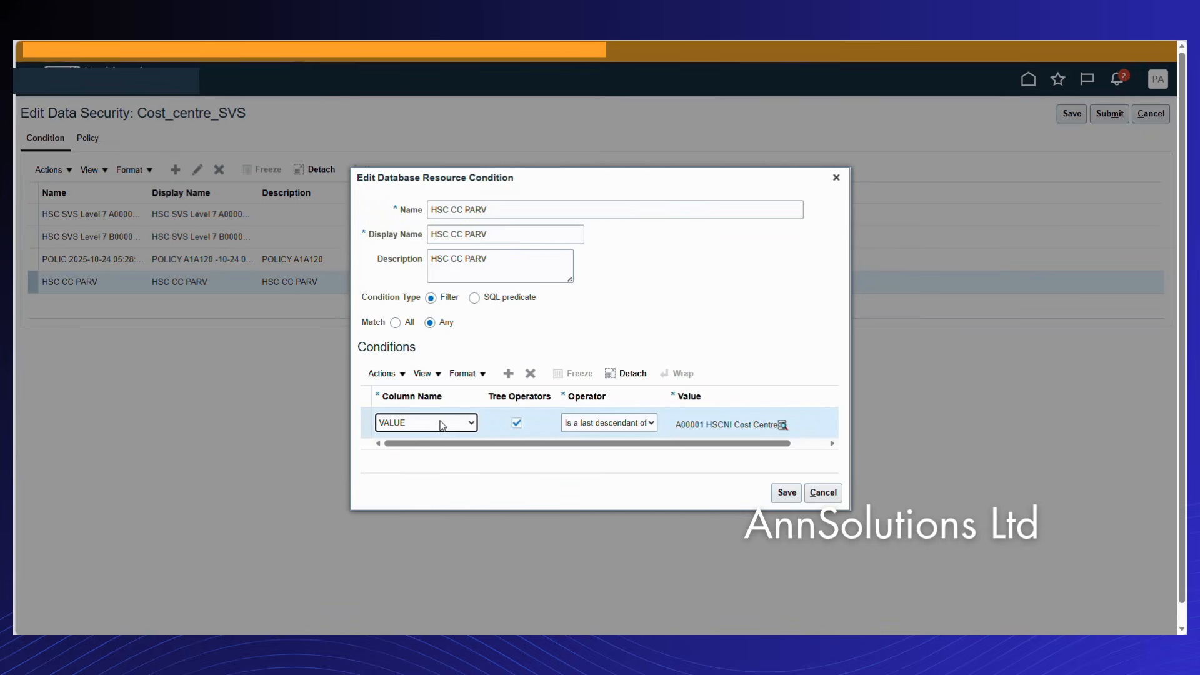
pyautogui.click(625, 425)
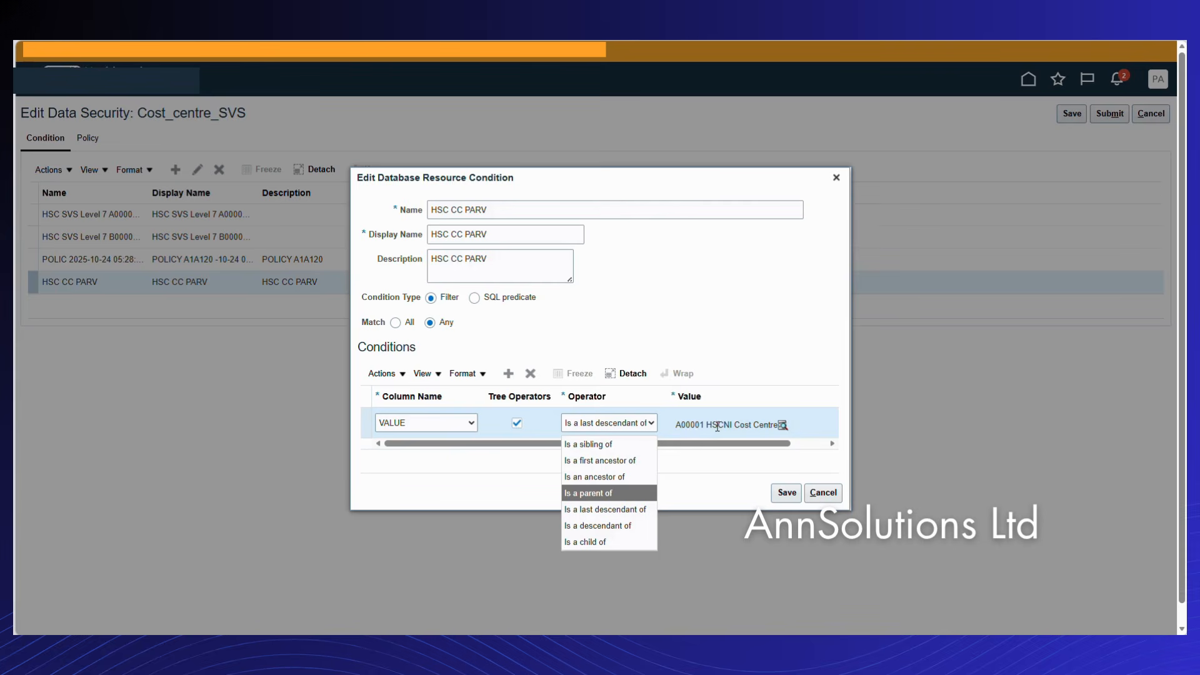
# Browse the condition's tree nodes from the hierarchy down to the children of A00001, and cancel both the node selection and the condition edit.
pyautogui.click(782, 425)
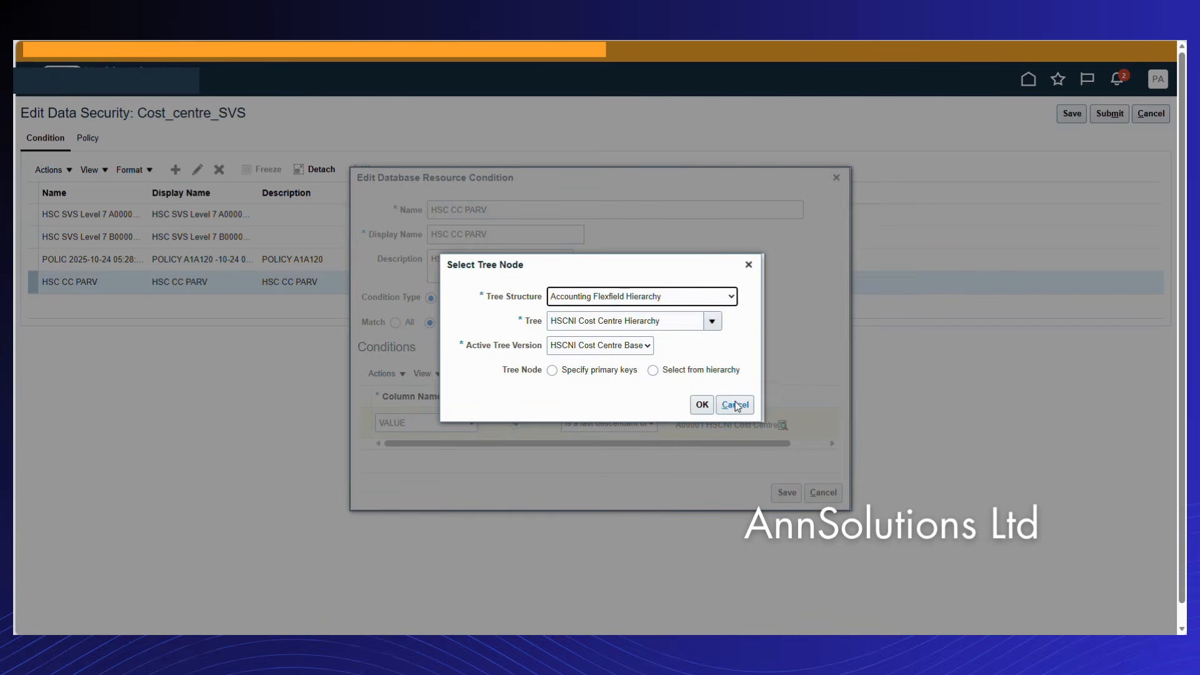
pyautogui.click(700, 406)
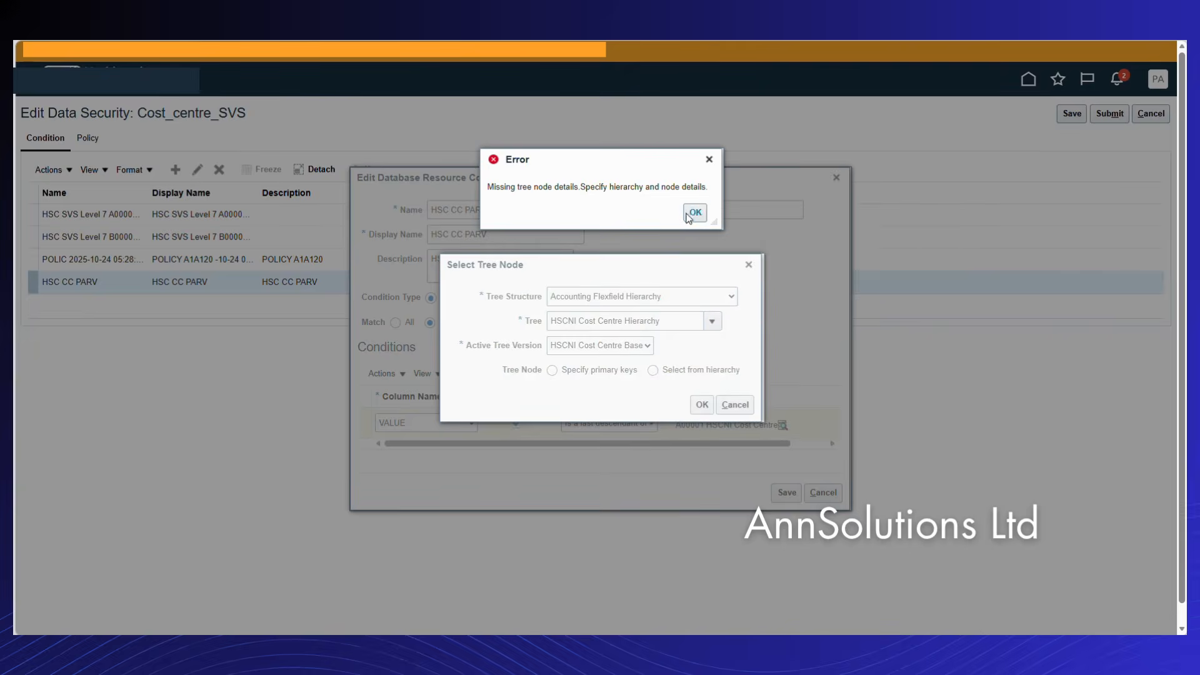
pyautogui.click(690, 216)
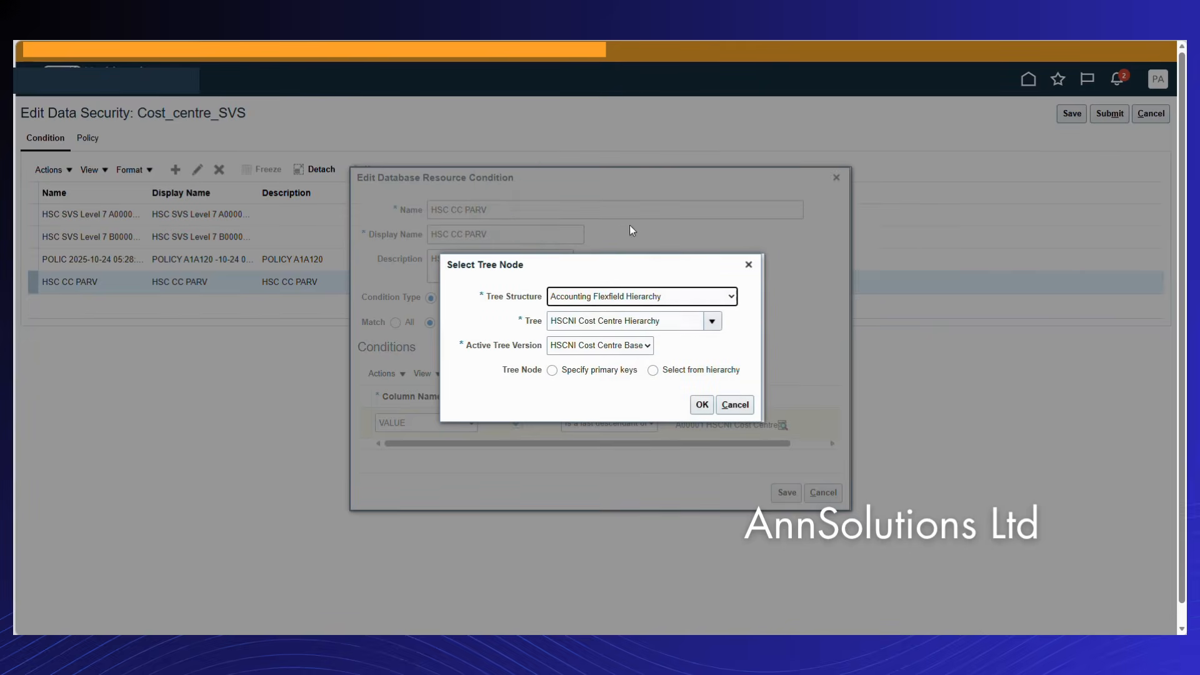
pyautogui.click(654, 370)
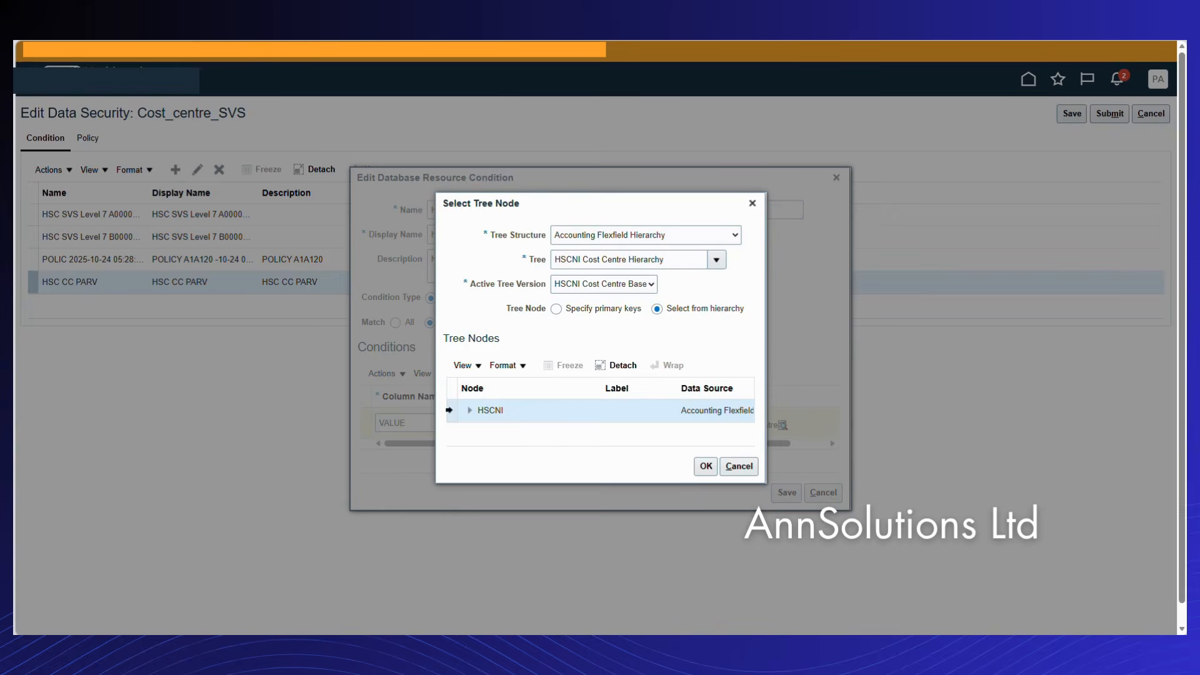
pyautogui.click(467, 412)
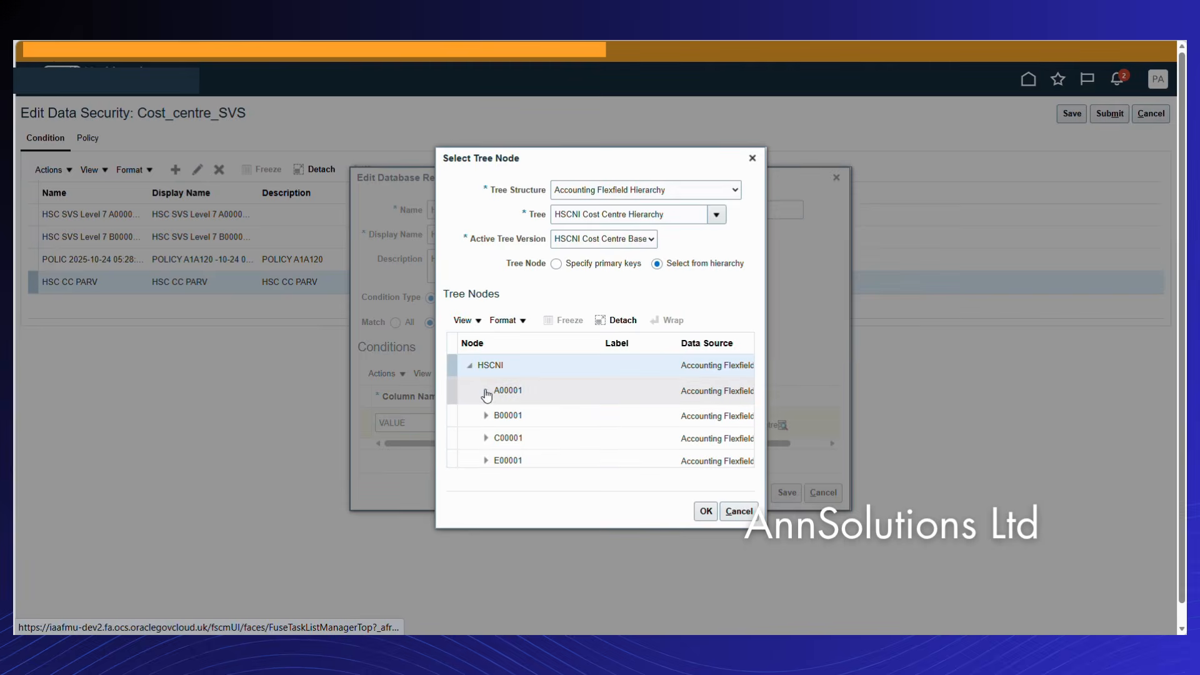
pyautogui.click(486, 387)
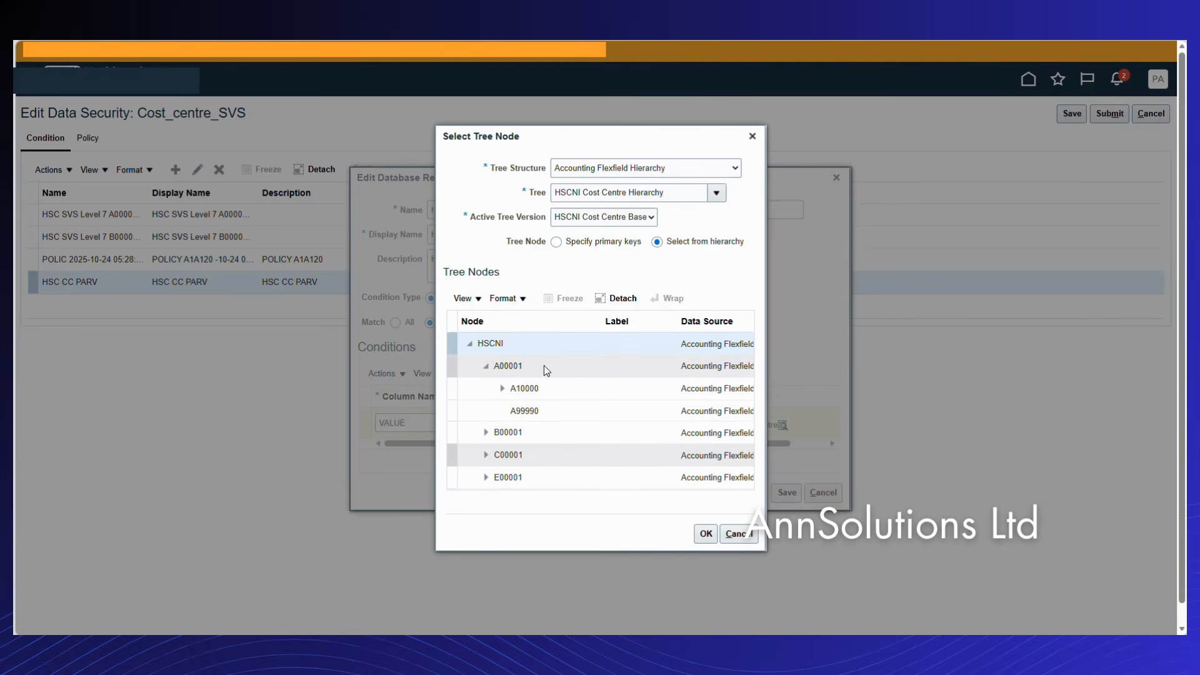
pyautogui.moveTo(613, 150); pyautogui.dragTo(1052, 153)
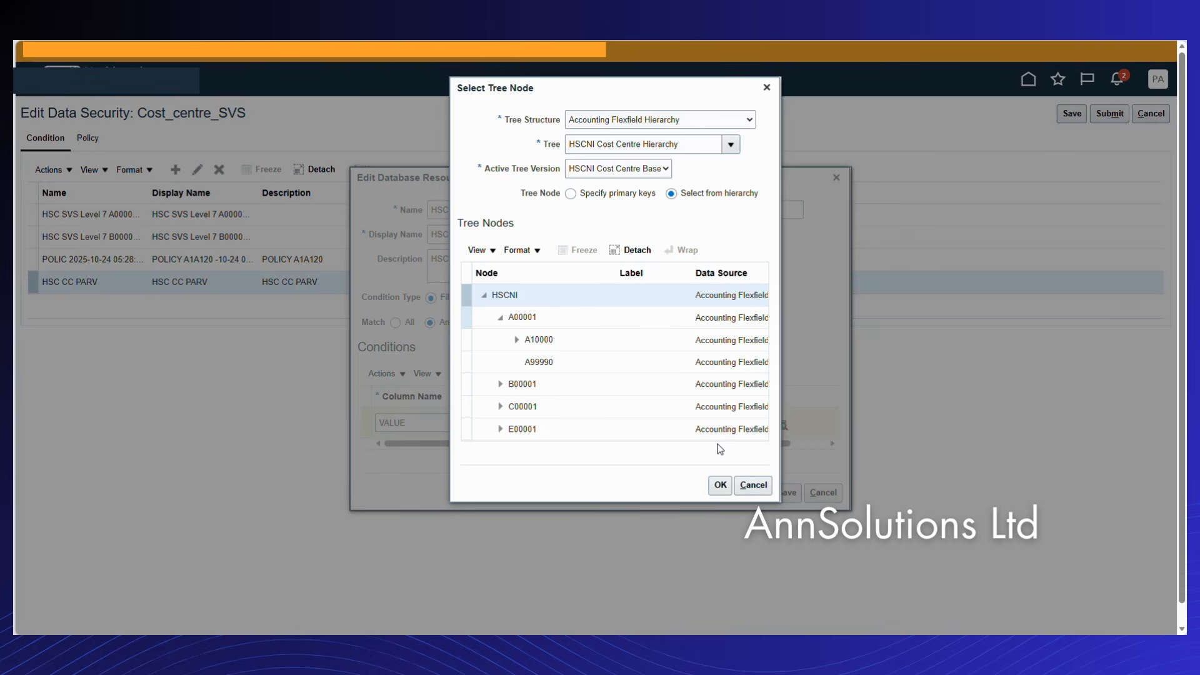
pyautogui.click(754, 491)
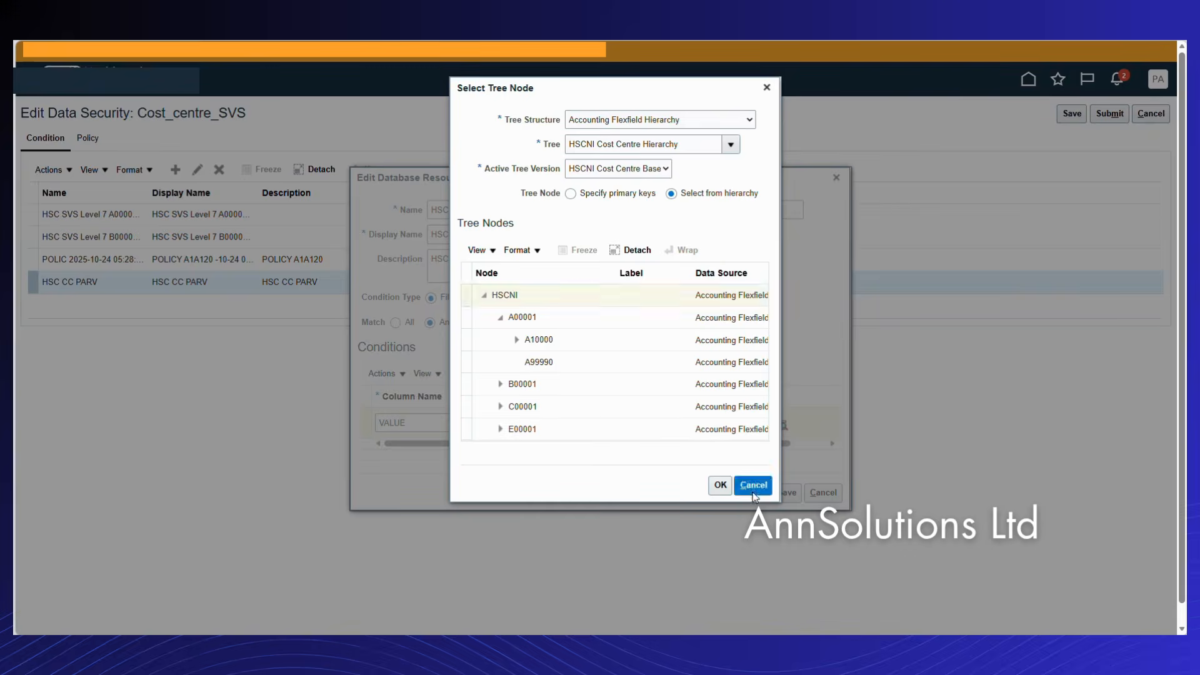
pyautogui.click(824, 494)
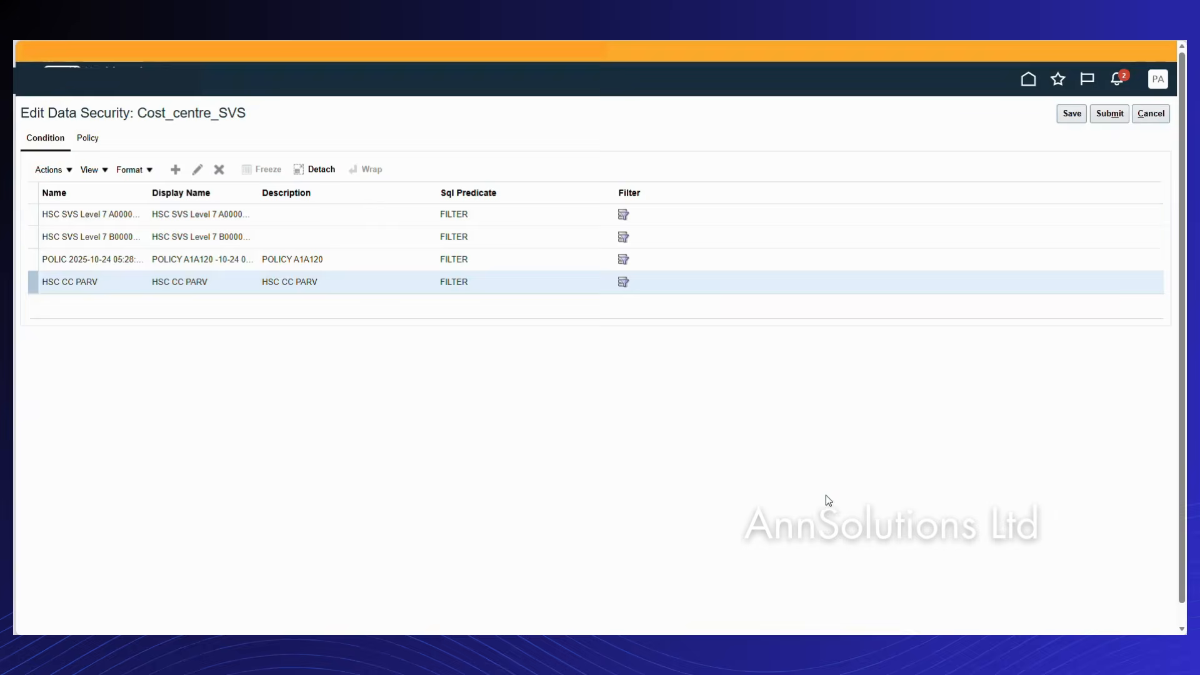
# Open PARV POLICY for editing and review its general information, assigned role and rule condition.
pyautogui.click(88, 138)
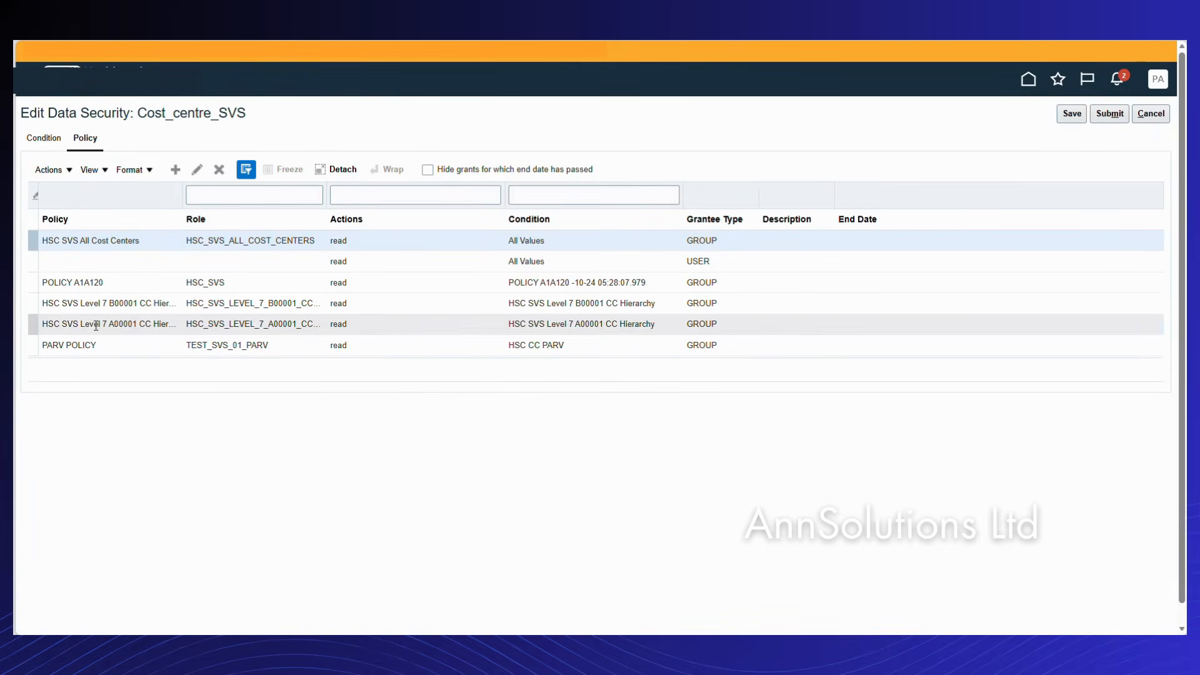
pyautogui.click(100, 346)
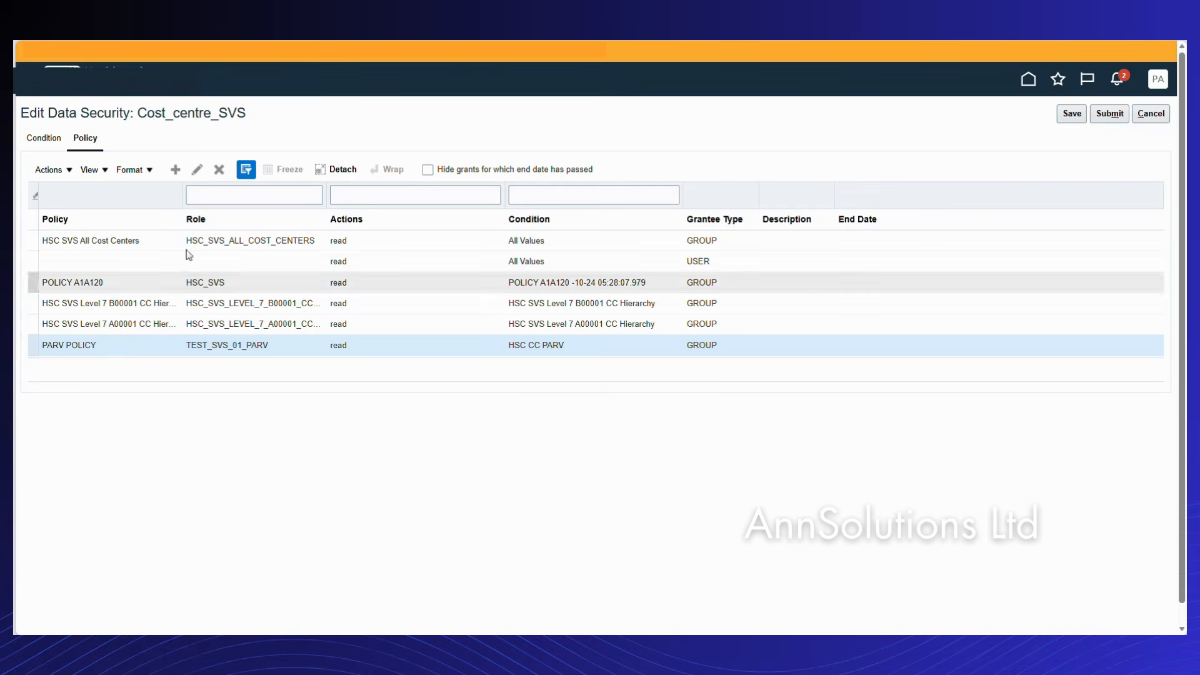
pyautogui.click(195, 174)
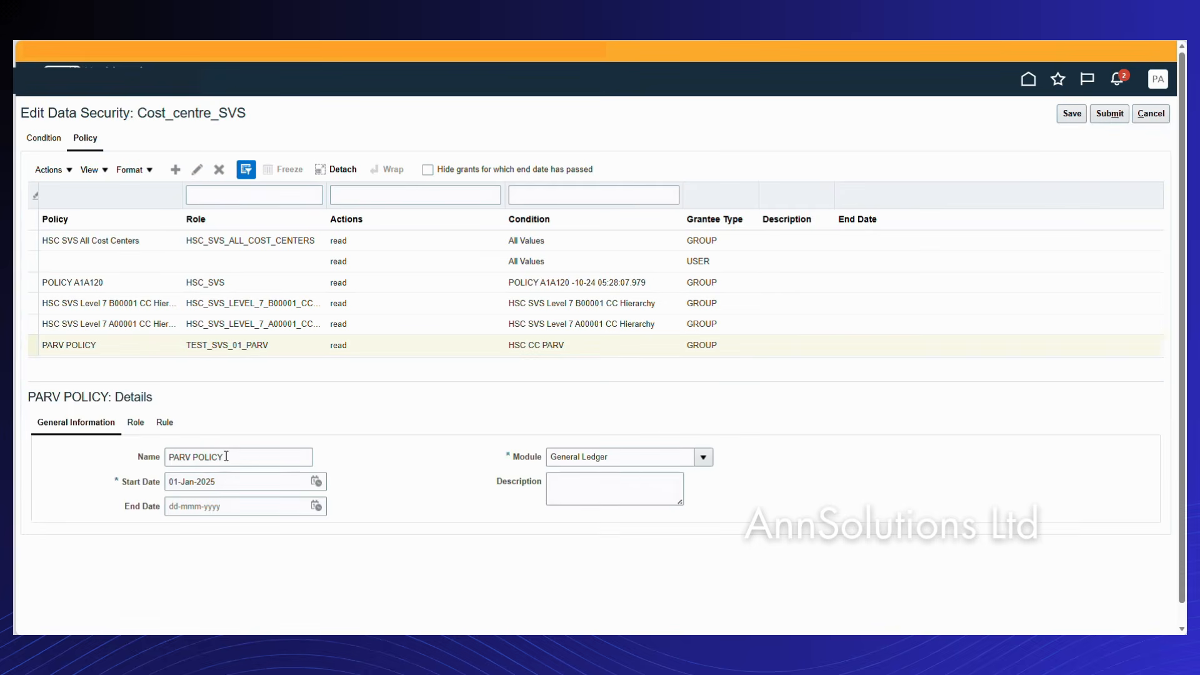
pyautogui.click(144, 424)
pyautogui.click(122, 506)
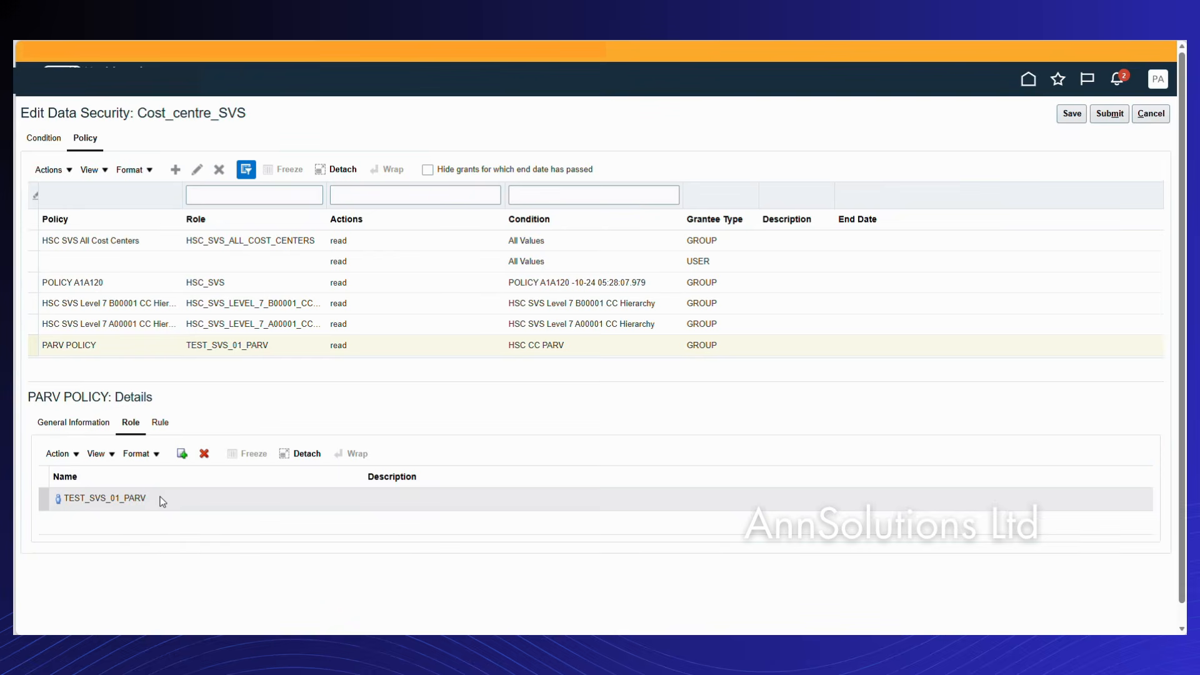
pyautogui.click(160, 422)
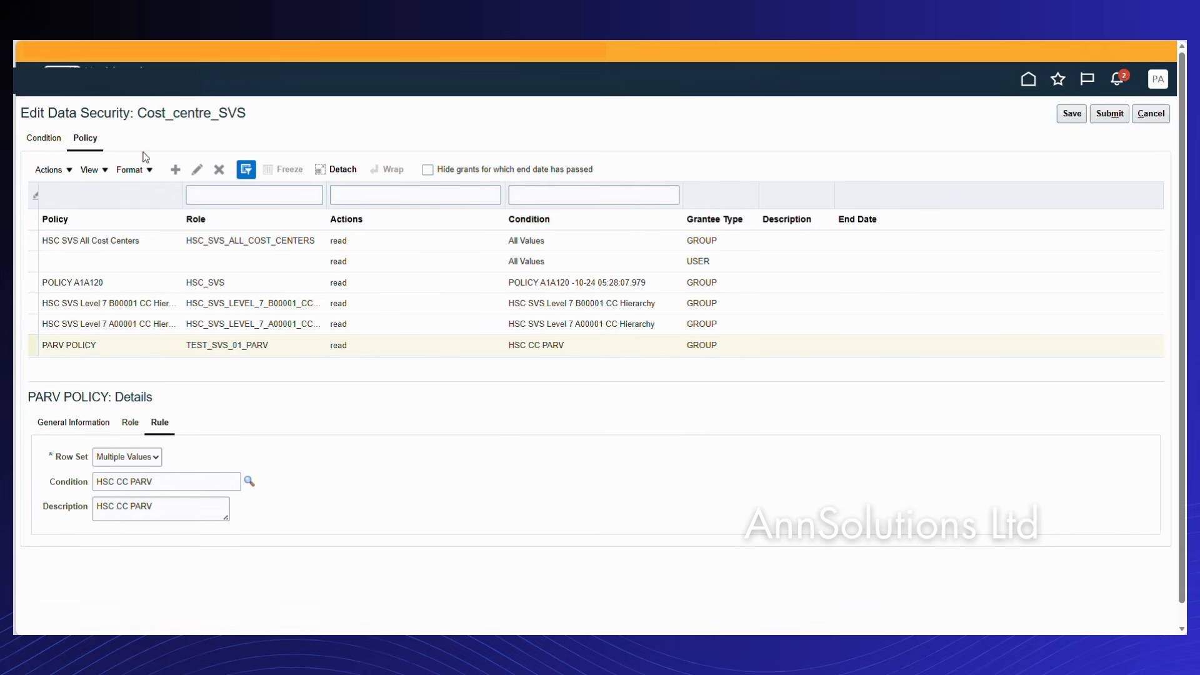
pyautogui.click(131, 424)
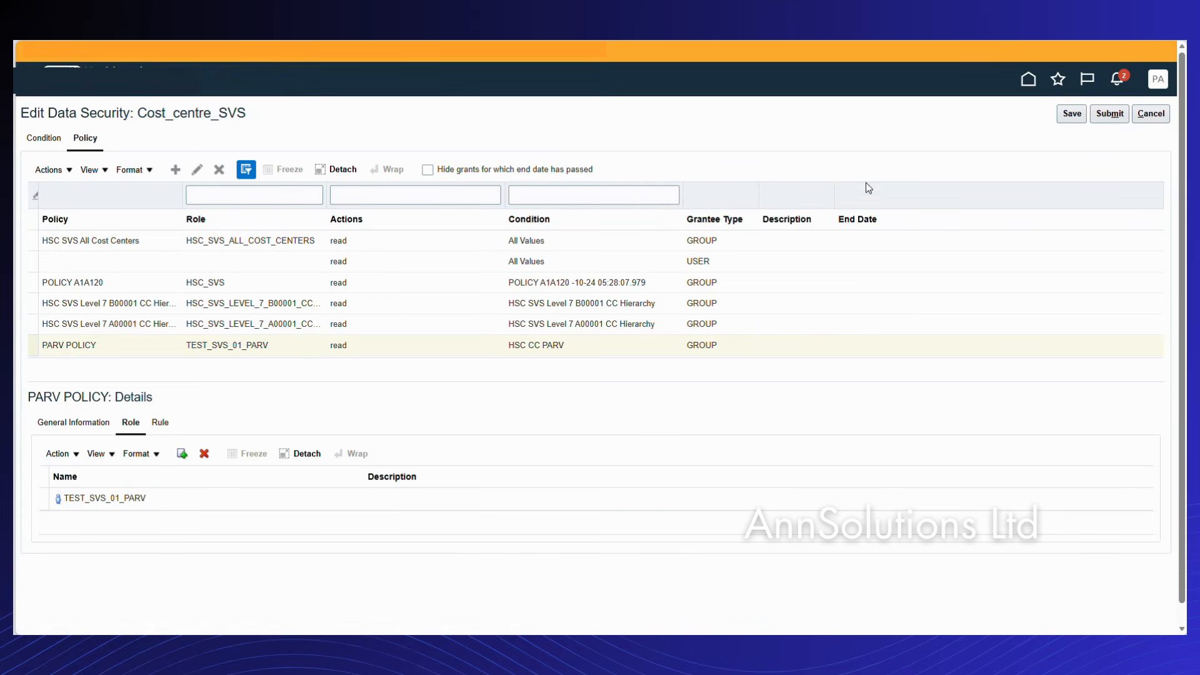
# Cancel the data security edit and leave the Manage Value Sets task to return to the task search.
pyautogui.click(1155, 116)
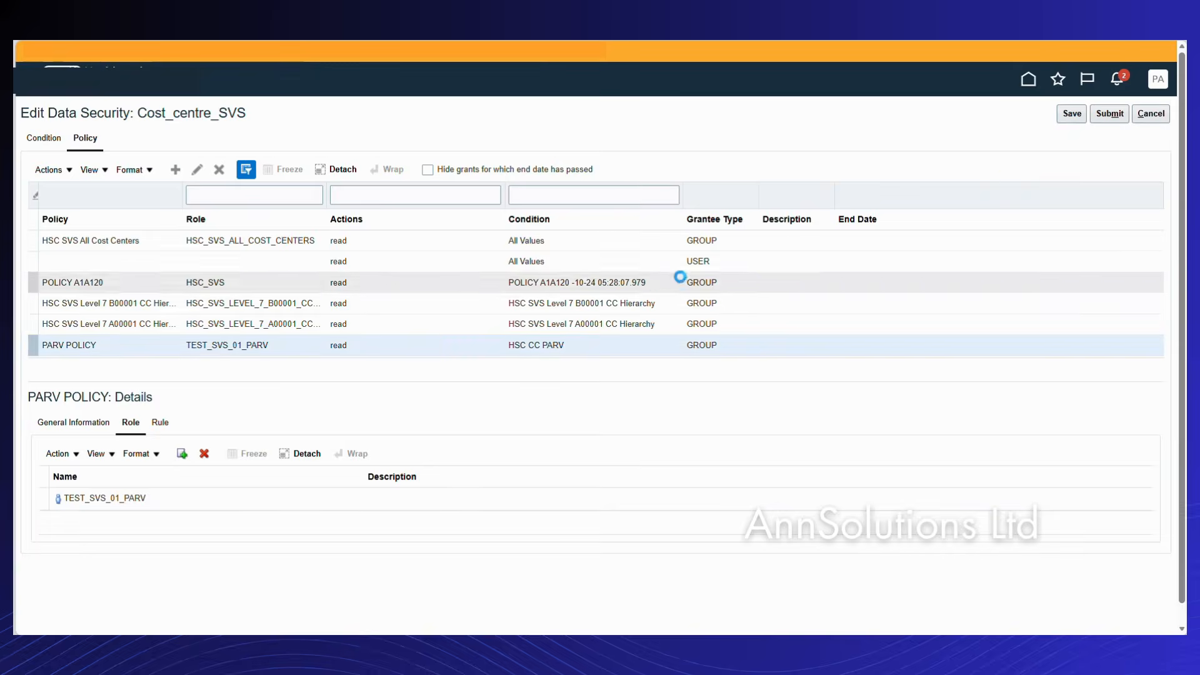
pyautogui.click(785, 360)
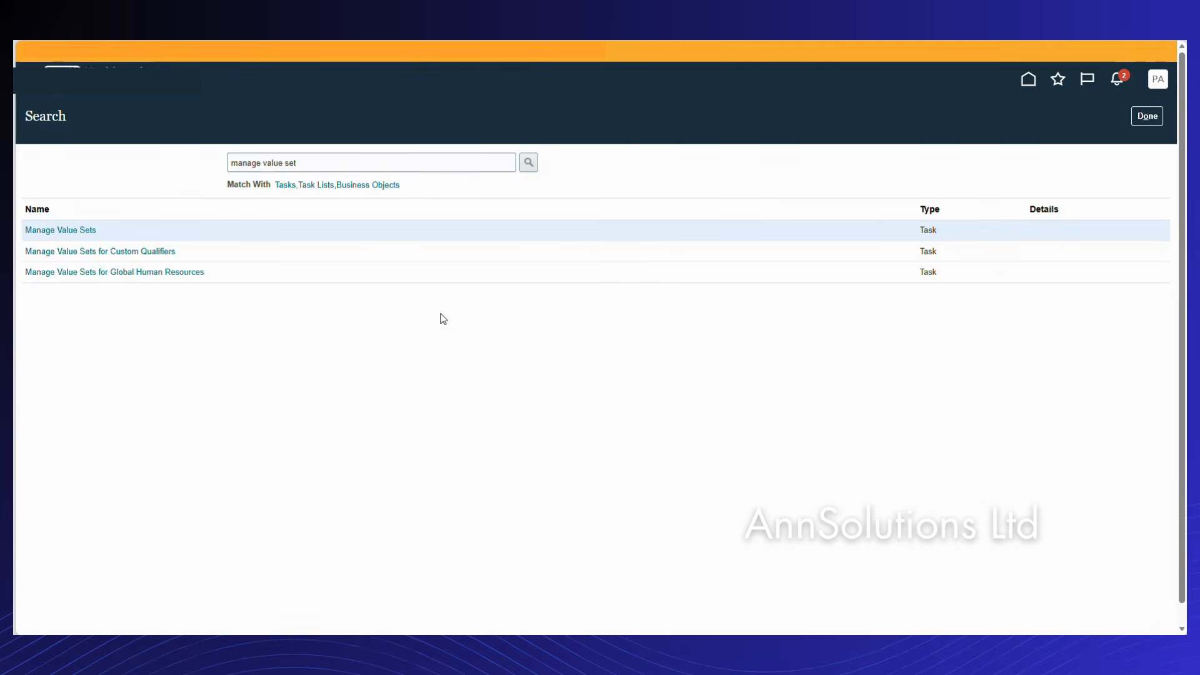
pyautogui.click(65, 230)
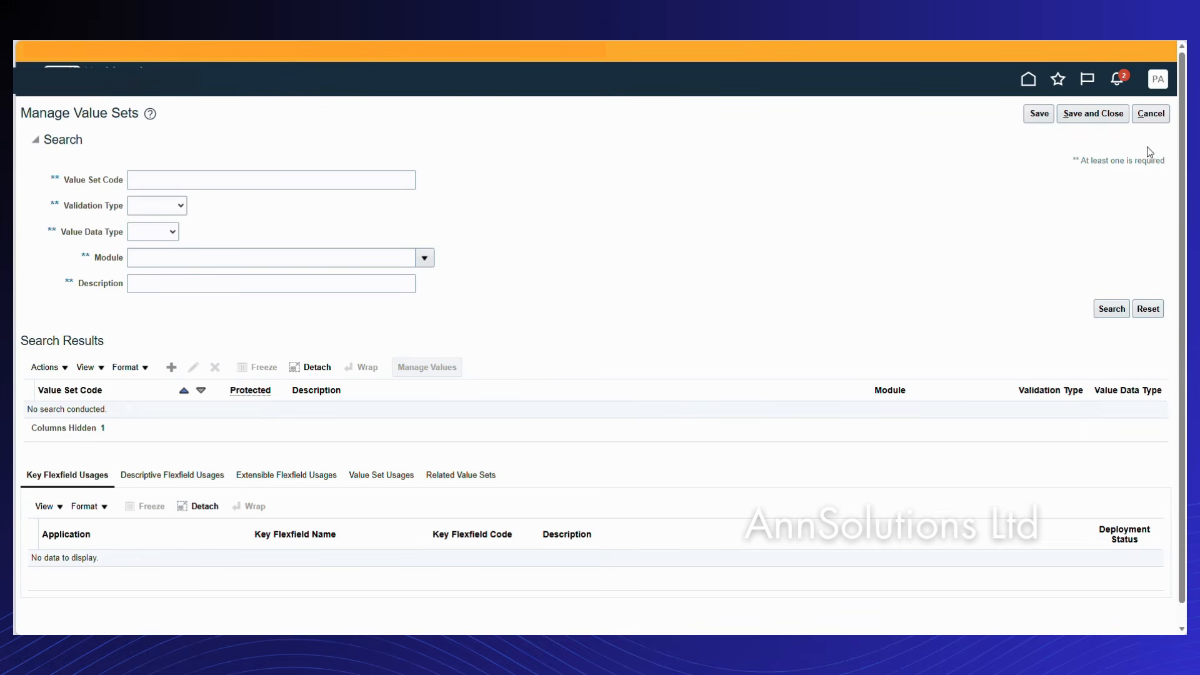
pyautogui.click(1150, 114)
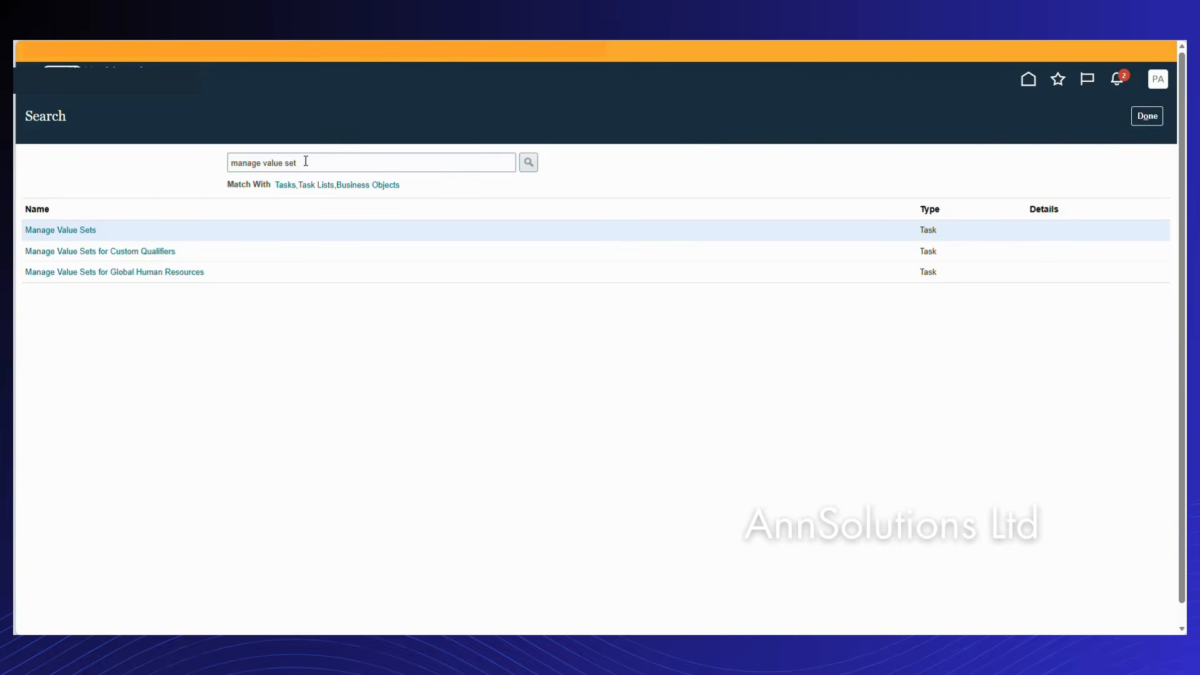
# Search the setup tasks for "manage key flex" and open Manage Key Flexfields.
pyautogui.moveTo(306, 161); pyautogui.dragTo(239, 163)
pyautogui.press('BackSpace')
pyautogui.press('BackSpace')
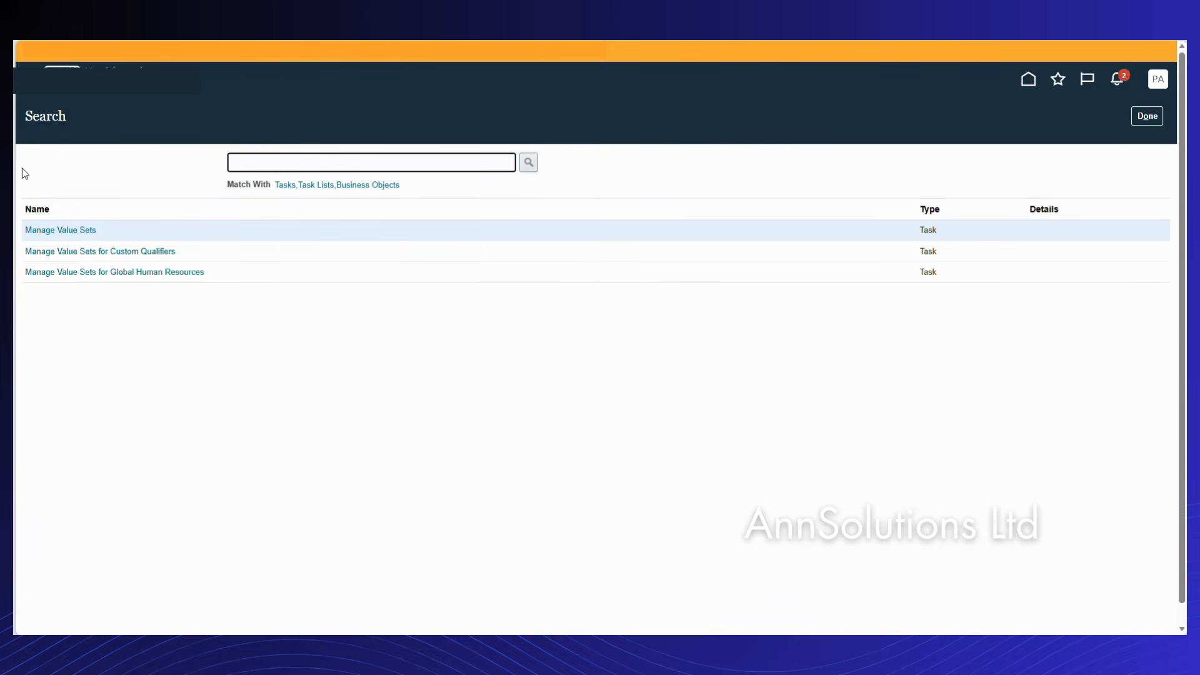
pyautogui.write('man')
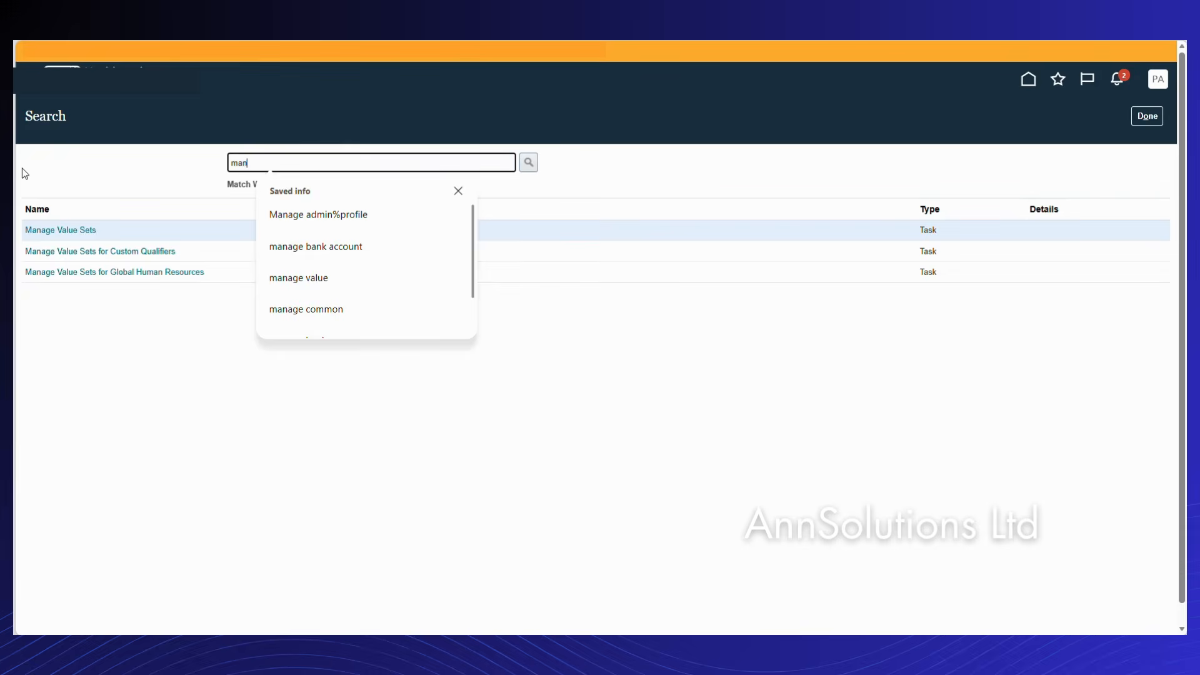
pyautogui.write('age key flex')
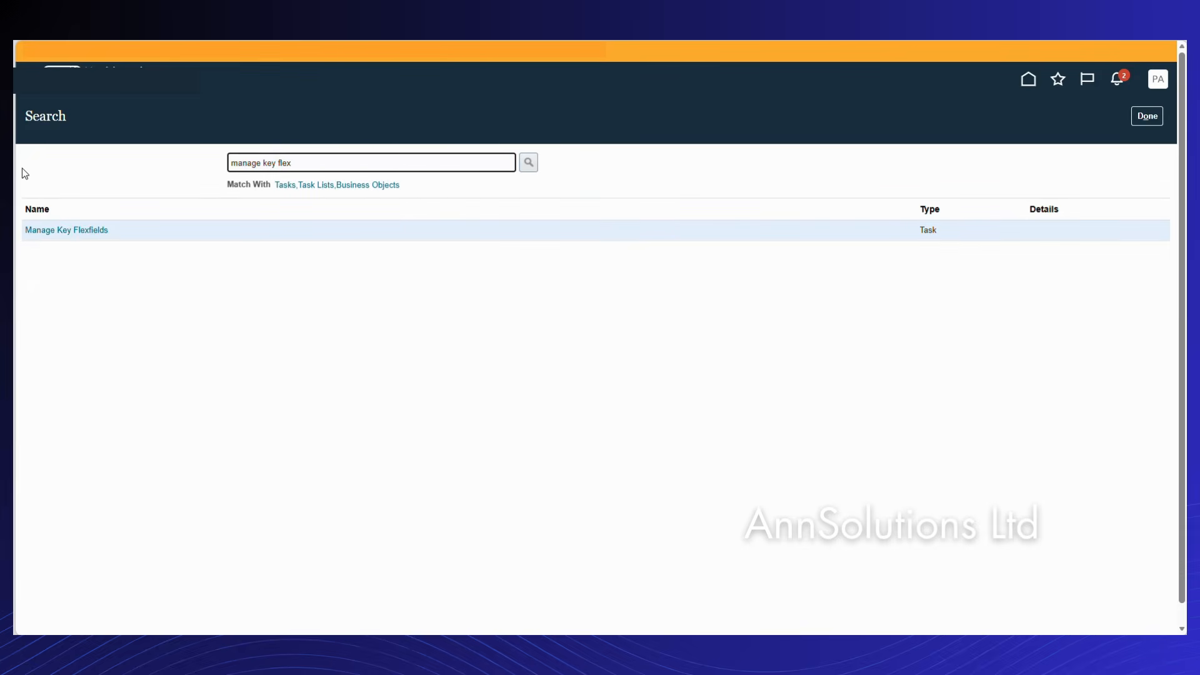
pyautogui.click(89, 241)
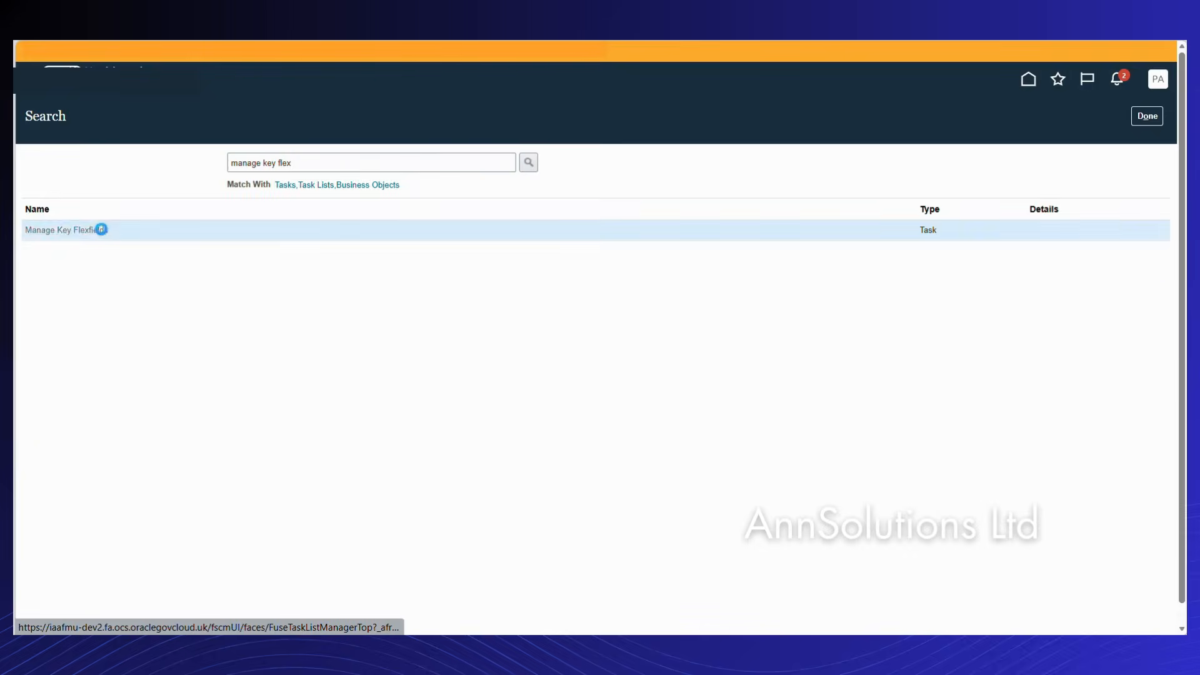
# Find the key flexfield with code GL#, check its deployment status, and close Manage Key Flexfields.
pyautogui.click(153, 165)
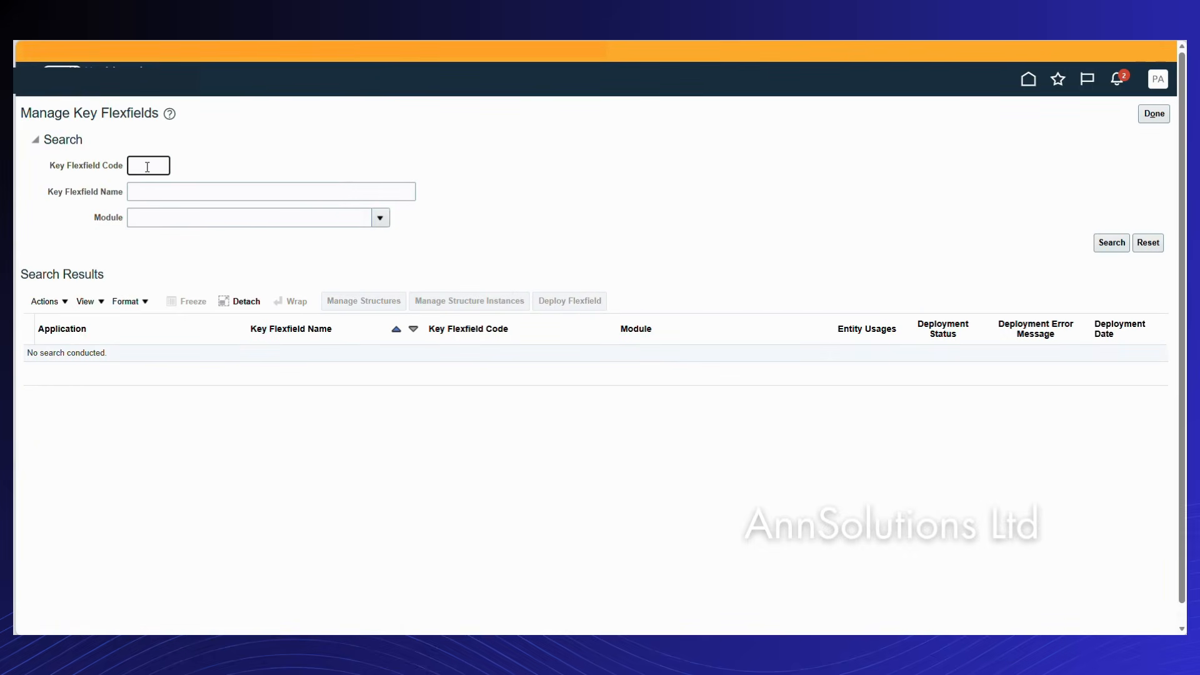
pyautogui.write('GL#')
pyautogui.press('Return')
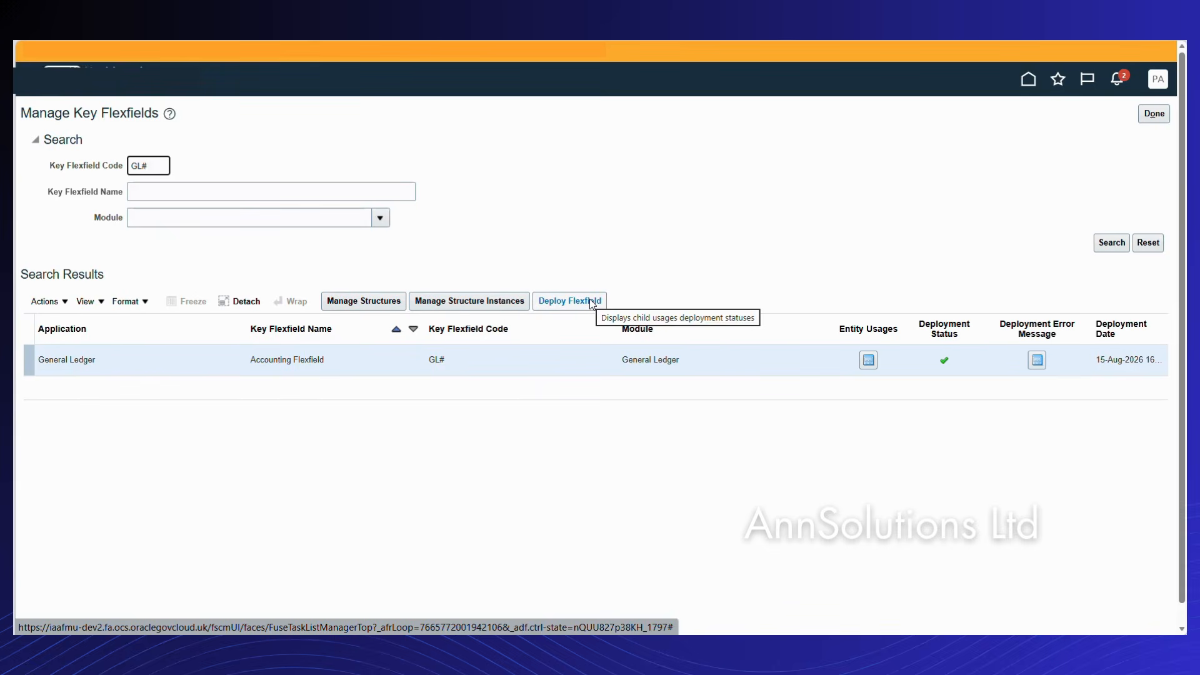
pyautogui.click(1153, 114)
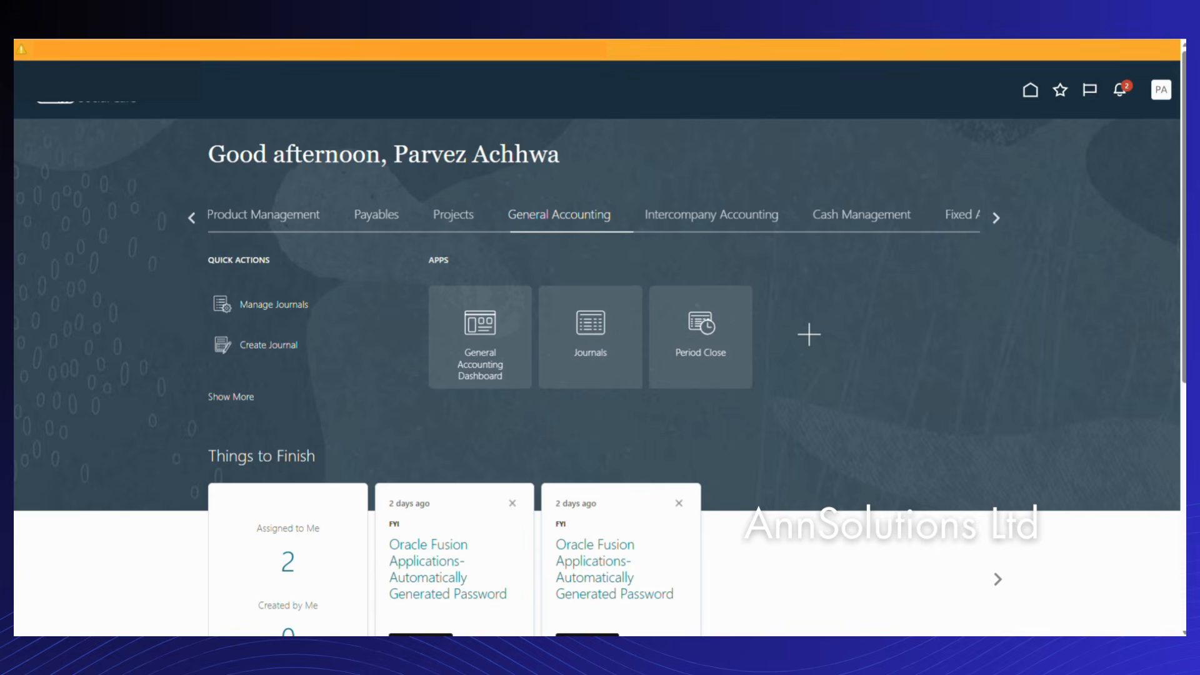
# Create a new journal from the Journals area with the batch name jv-batch.
pyautogui.click(593, 326)
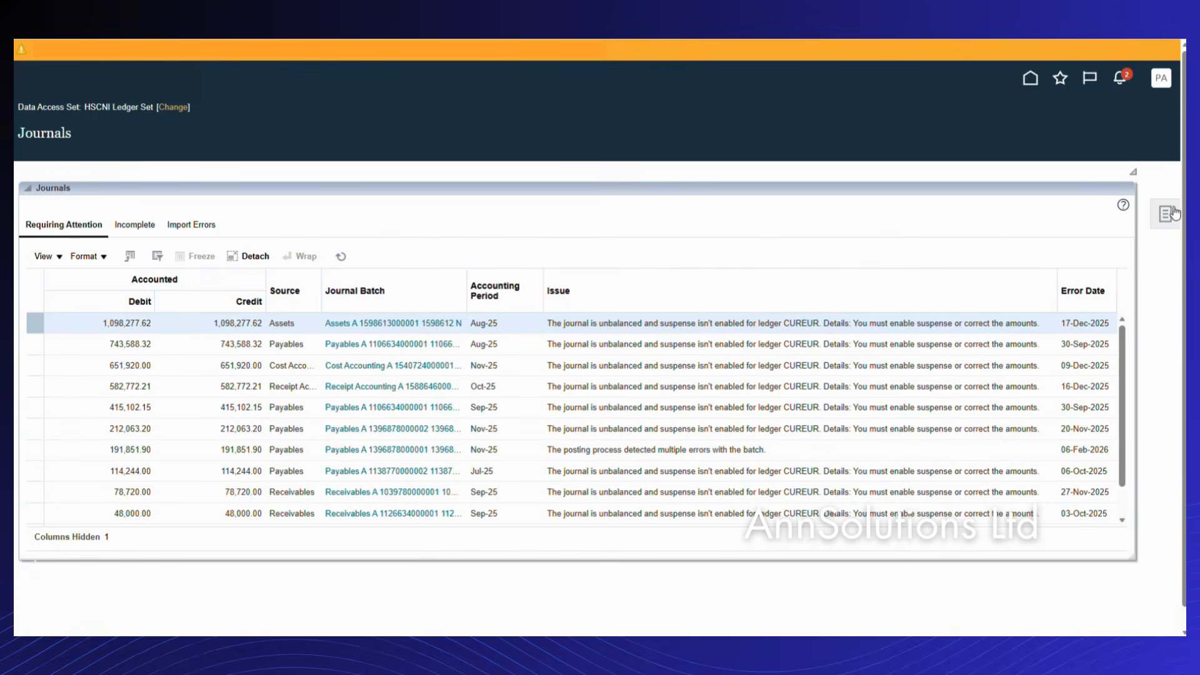
pyautogui.click(1162, 219)
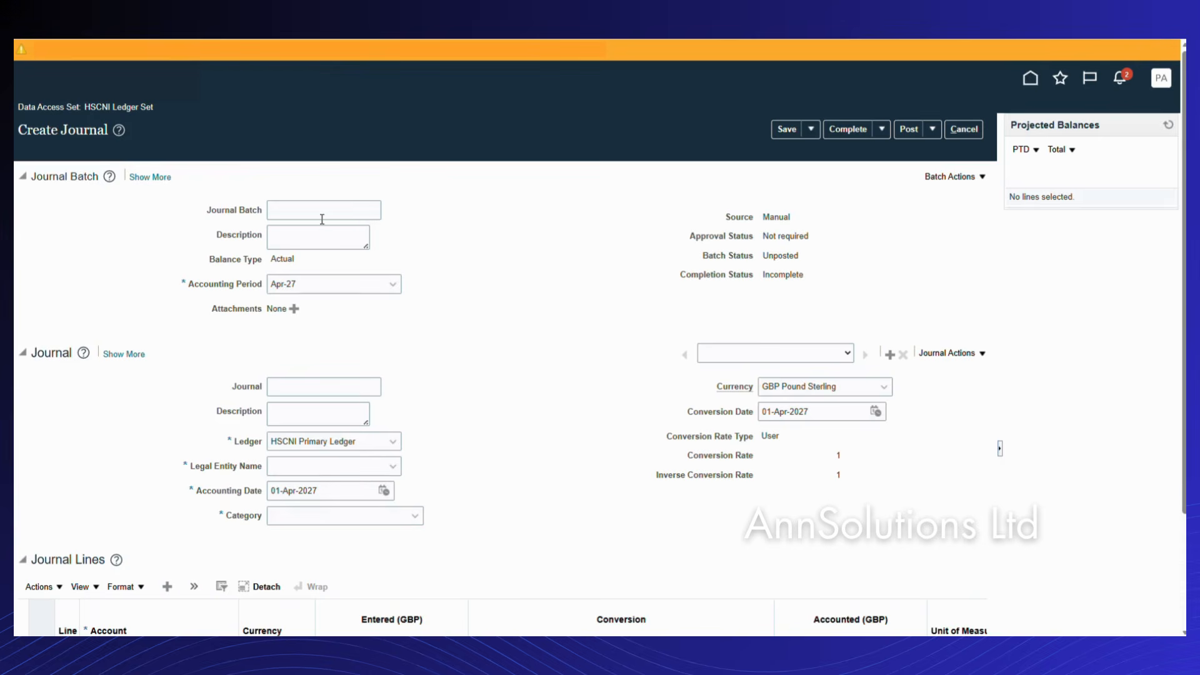
pyautogui.click(328, 207)
pyautogui.write('j')
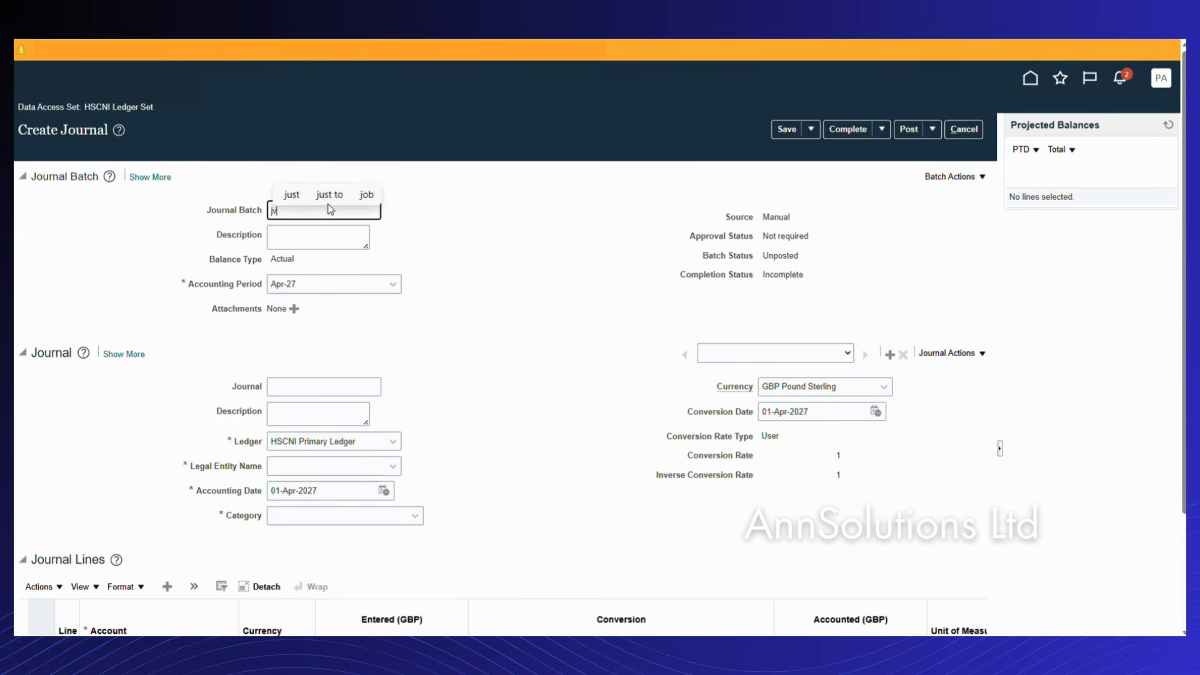
pyautogui.write('v-batch')
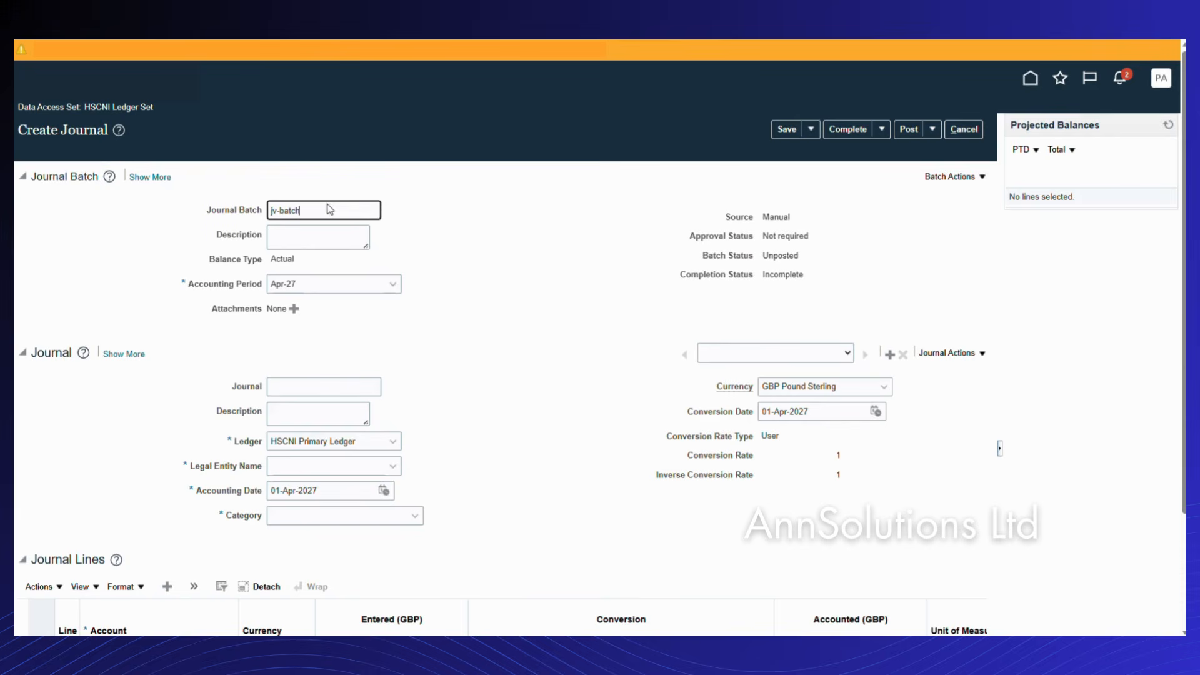
pyautogui.press('Tab')
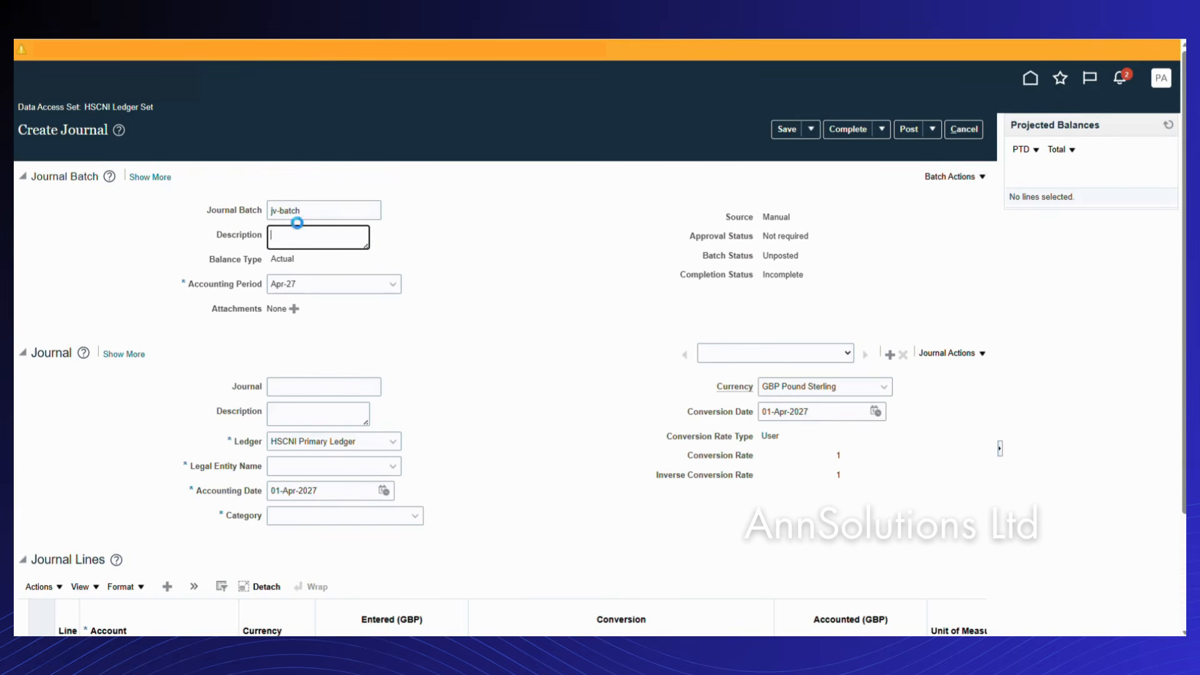
# Name the journal jv001, with legal entity BELFAST HEALTH AND SOCIAL CARE TRUST and category Accrual.
pyautogui.click(294, 387)
pyautogui.write('j')
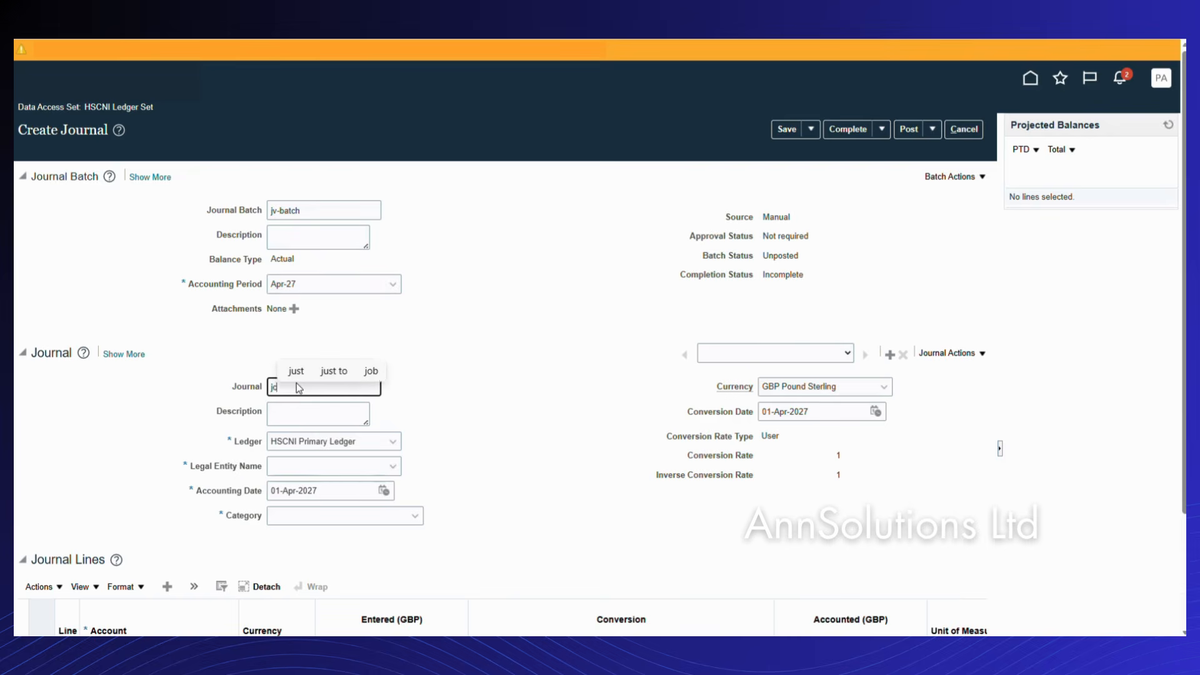
pyautogui.write('v001')
pyautogui.press('Tab')
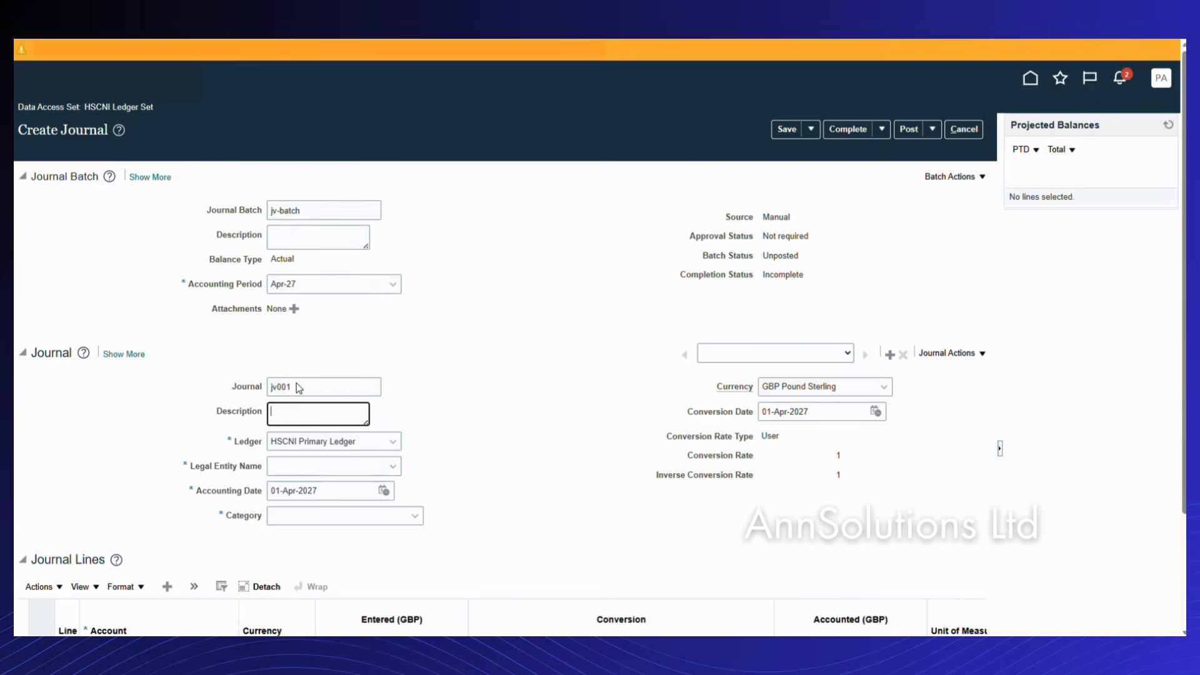
pyautogui.click(395, 469)
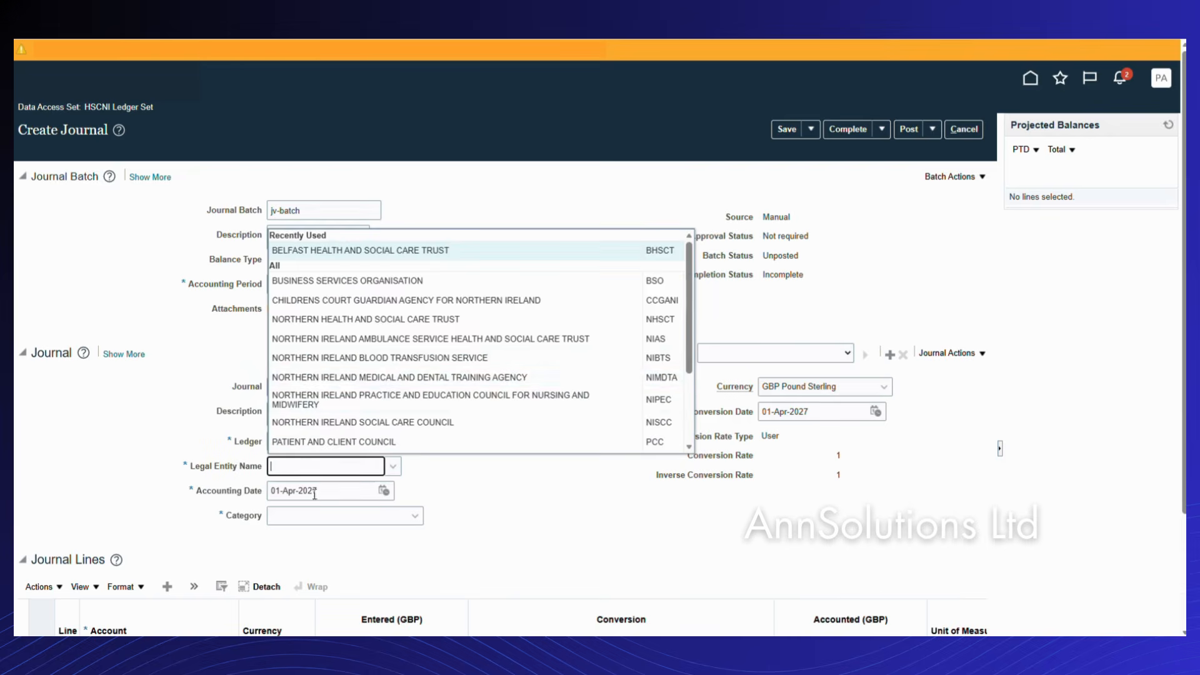
pyautogui.click(366, 249)
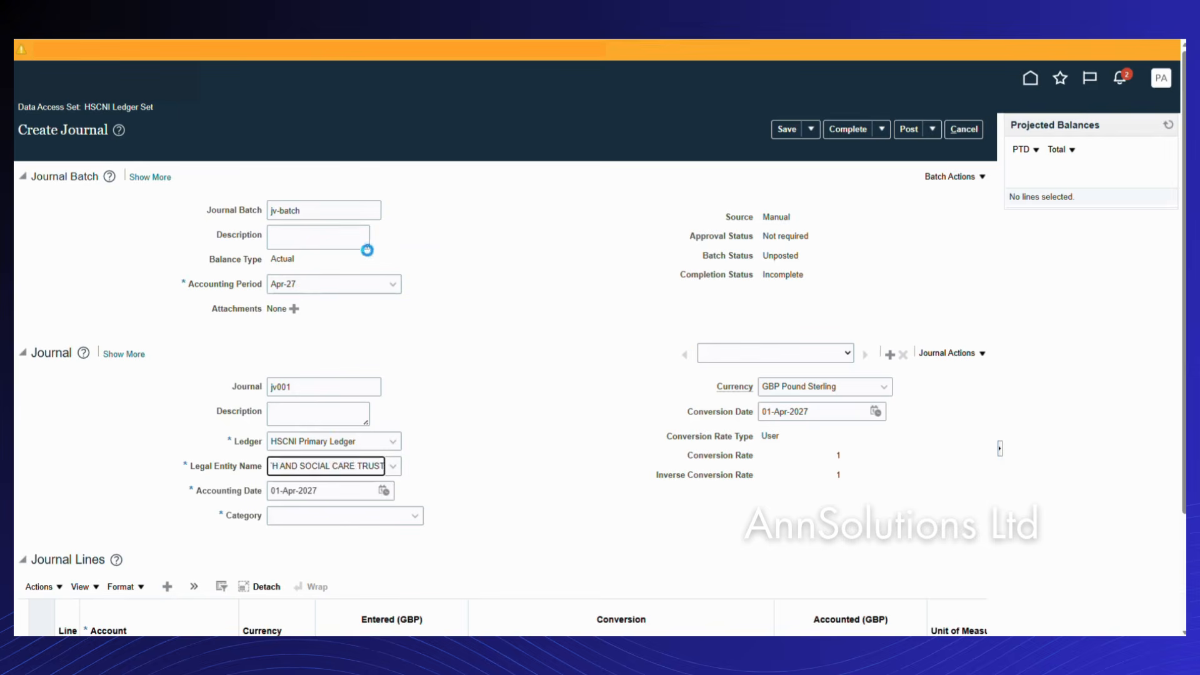
pyautogui.click(308, 517)
pyautogui.click(285, 551)
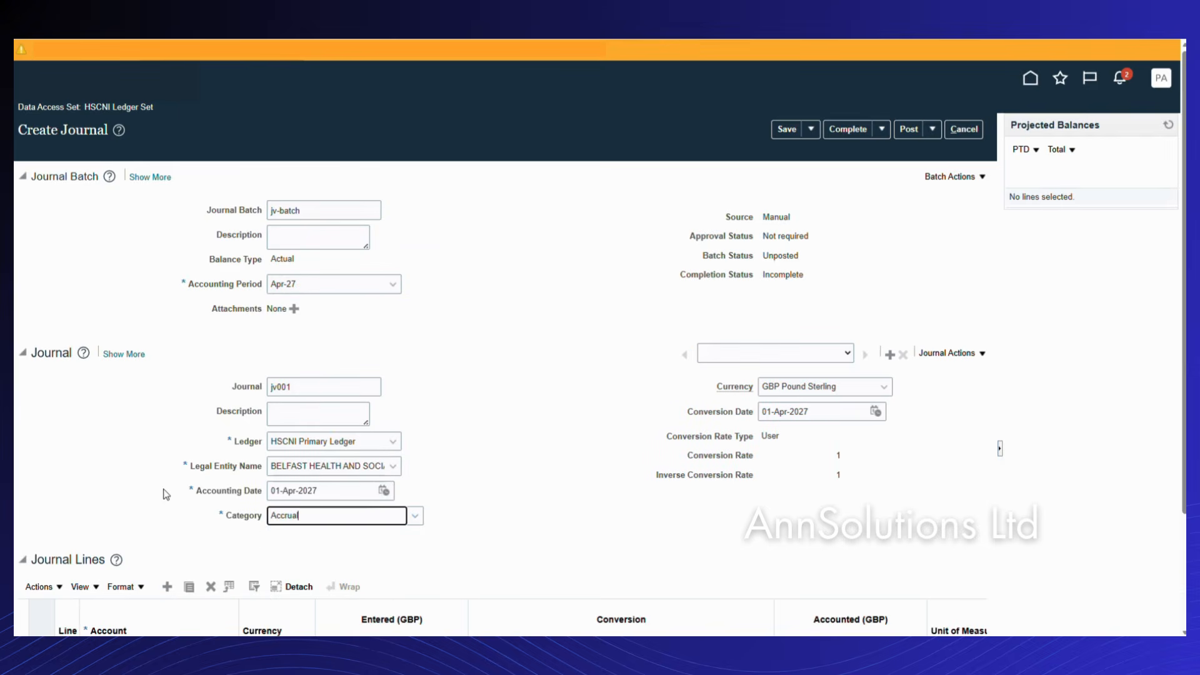
# Widen the Account column of the journal lines and set the Entity segment of line 1's account to A.
pyautogui.scroll(-3, 161, 490)
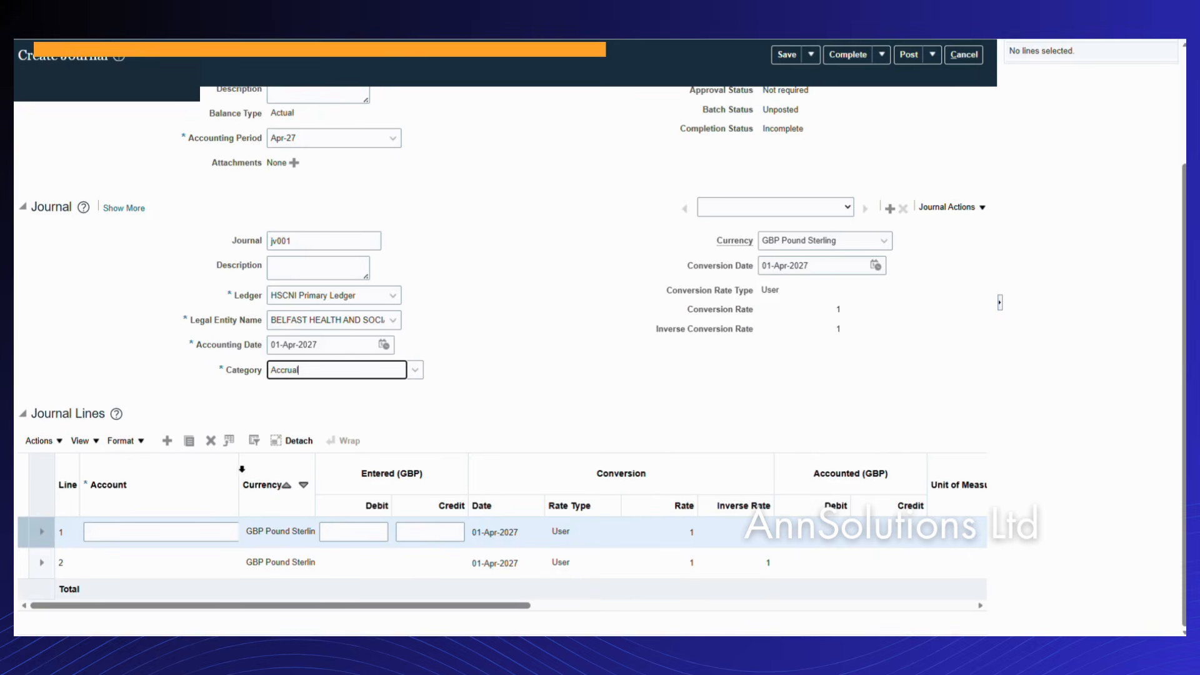
pyautogui.moveTo(239, 473); pyautogui.dragTo(311, 472)
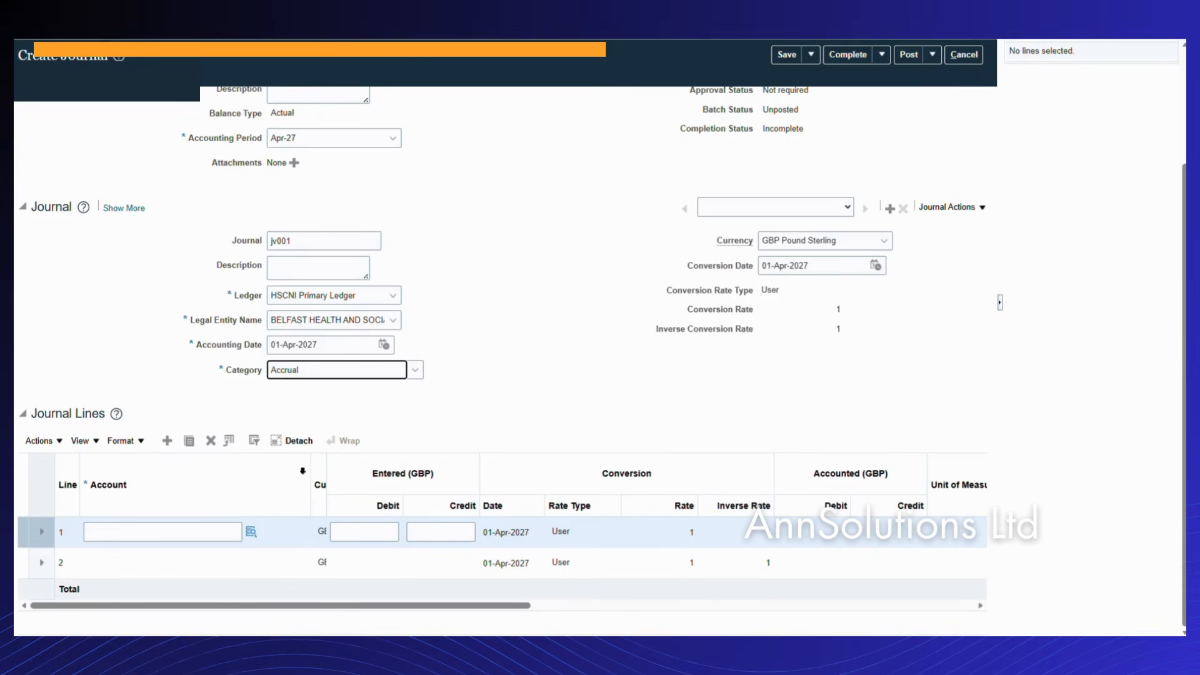
pyautogui.click(251, 532)
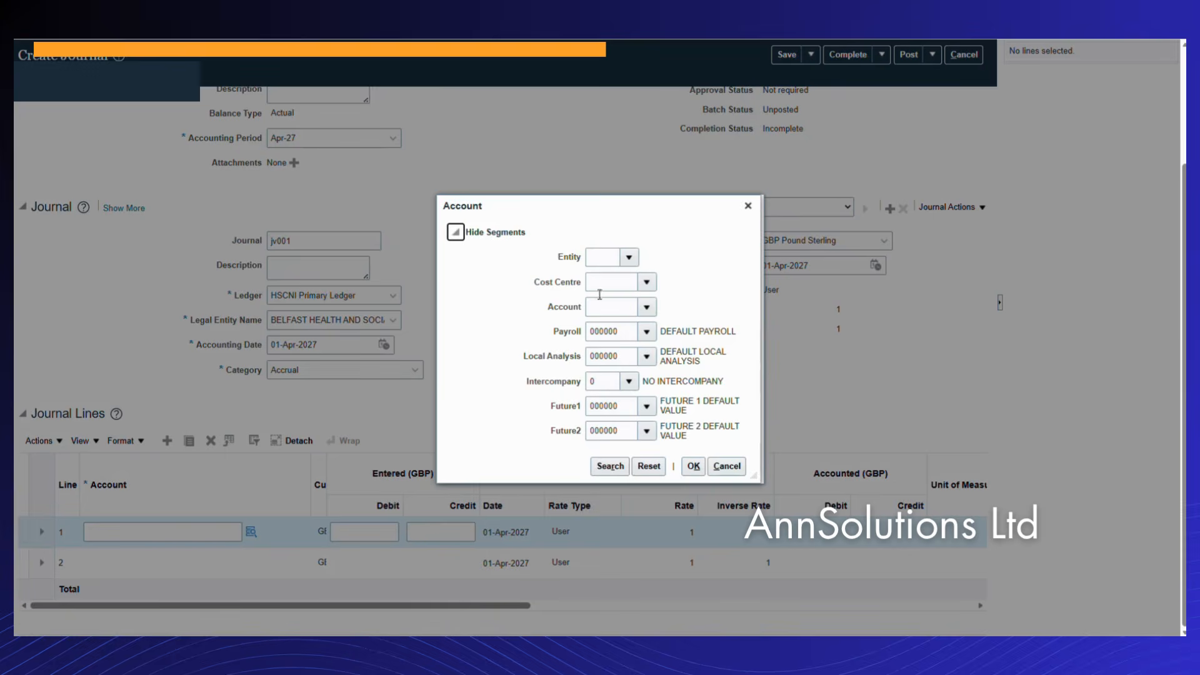
pyautogui.click(629, 258)
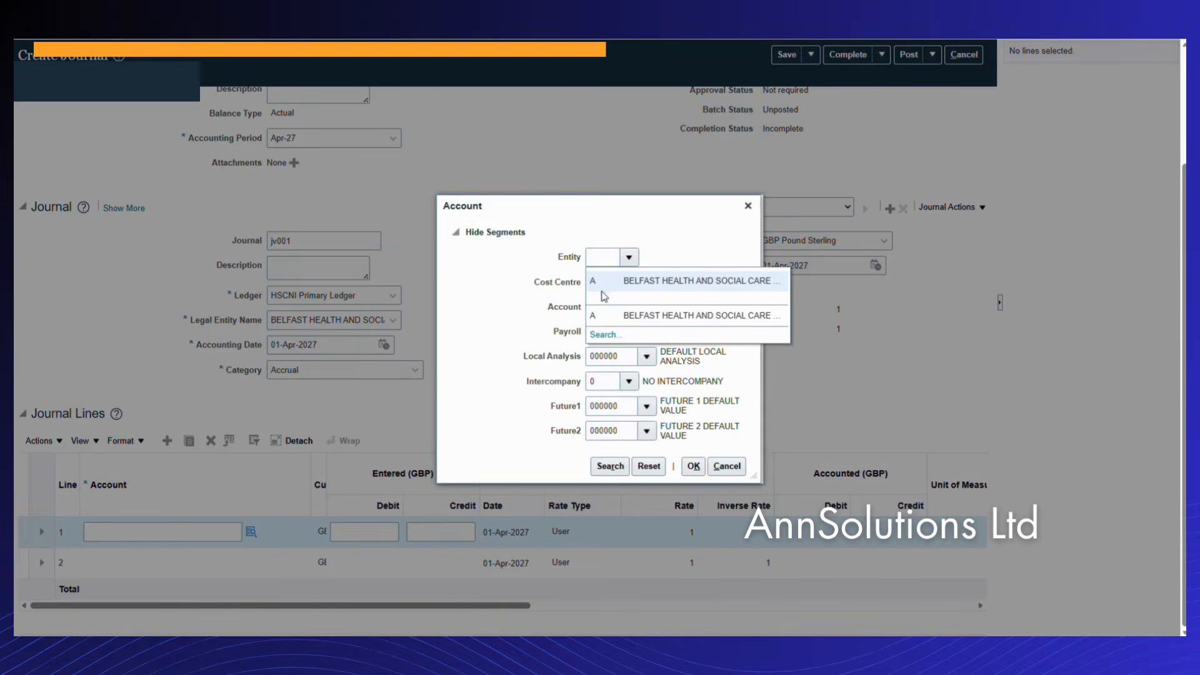
pyautogui.click(603, 291)
# Look through the Cost Centre choices for line 1's account and search for values starting with A.
pyautogui.click(647, 282)
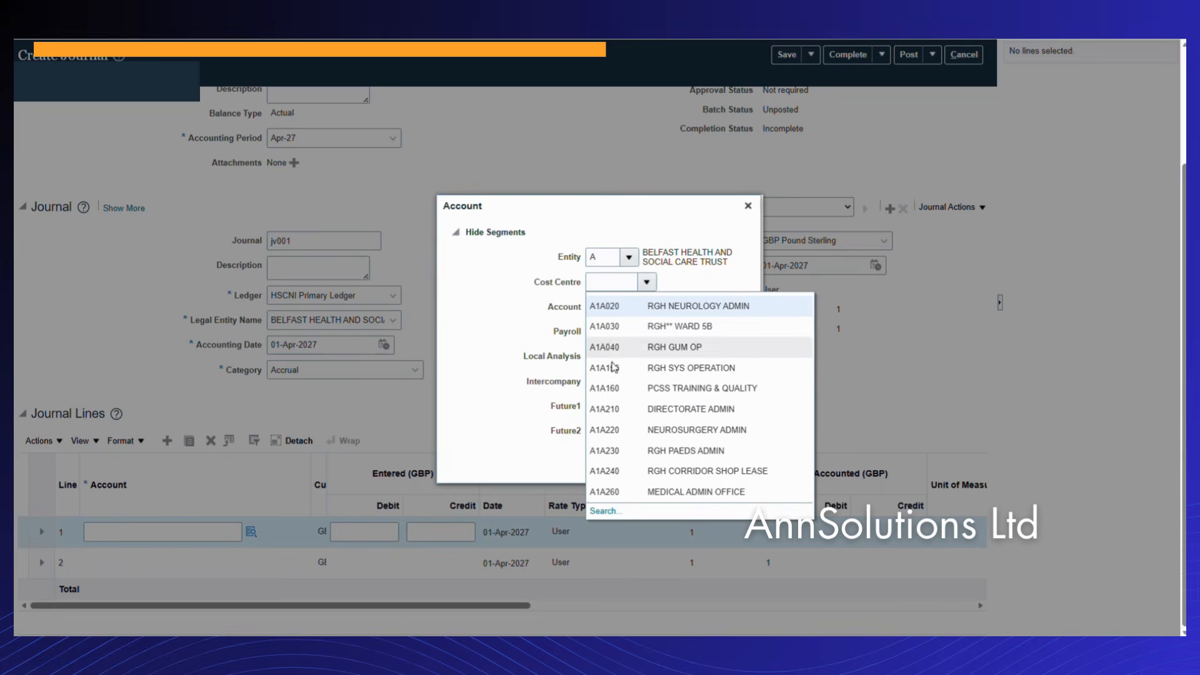
pyautogui.click(604, 512)
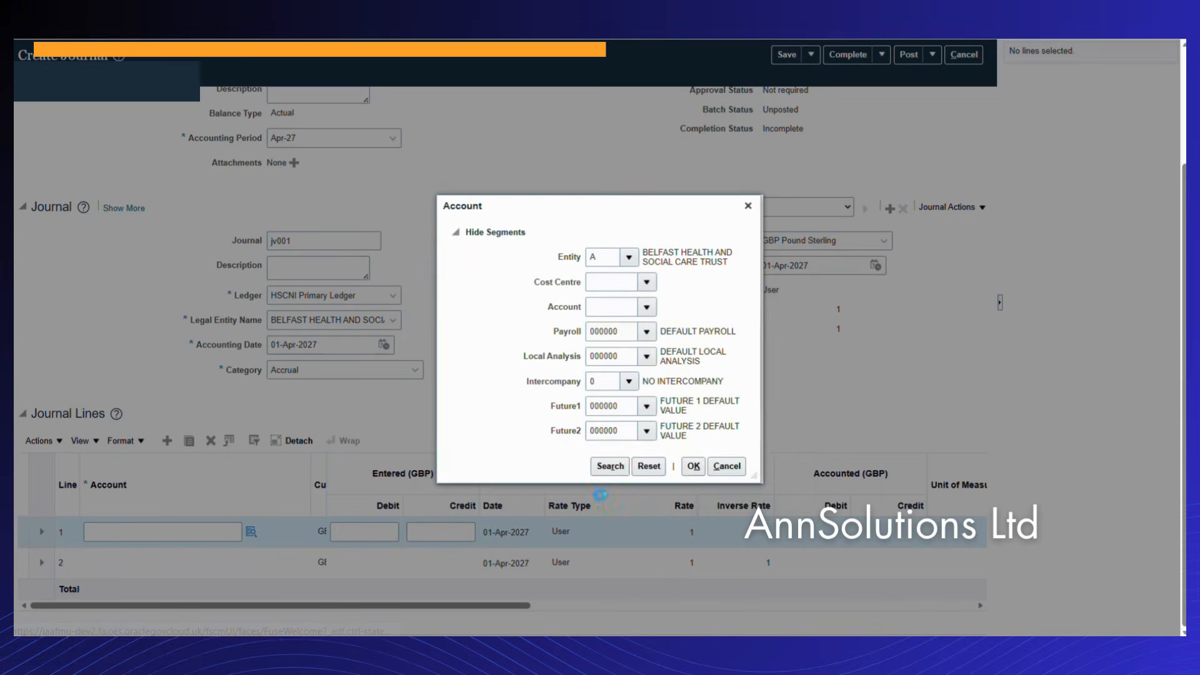
pyautogui.click(577, 311)
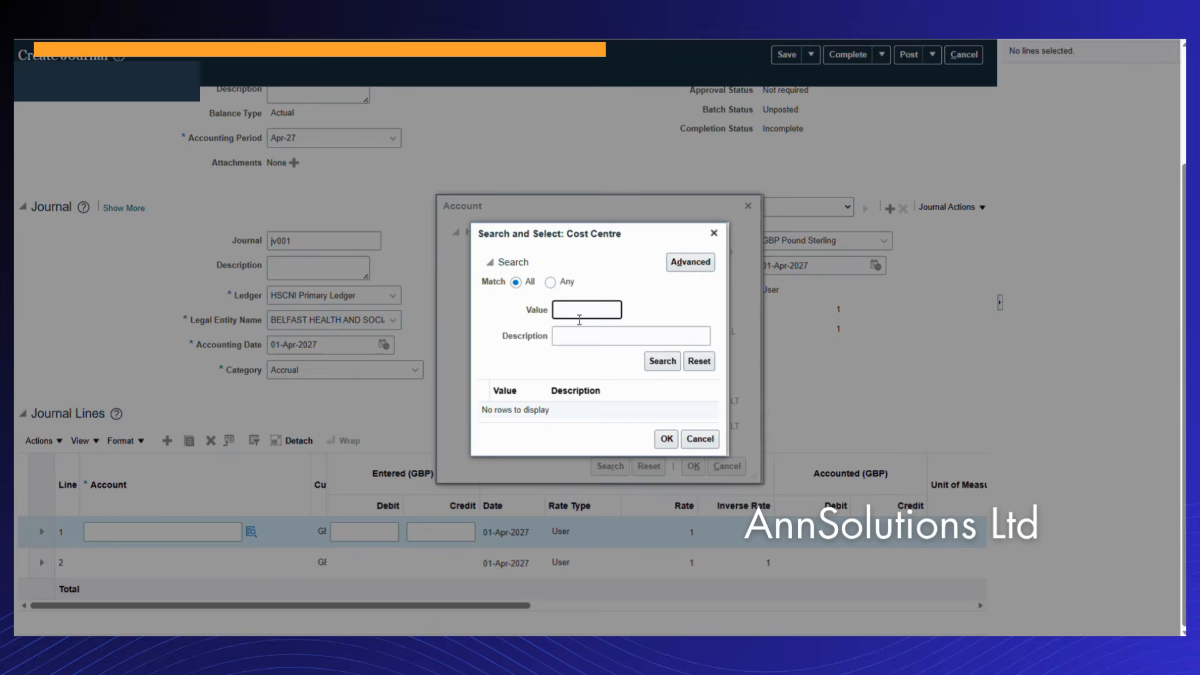
pyautogui.press('Return')
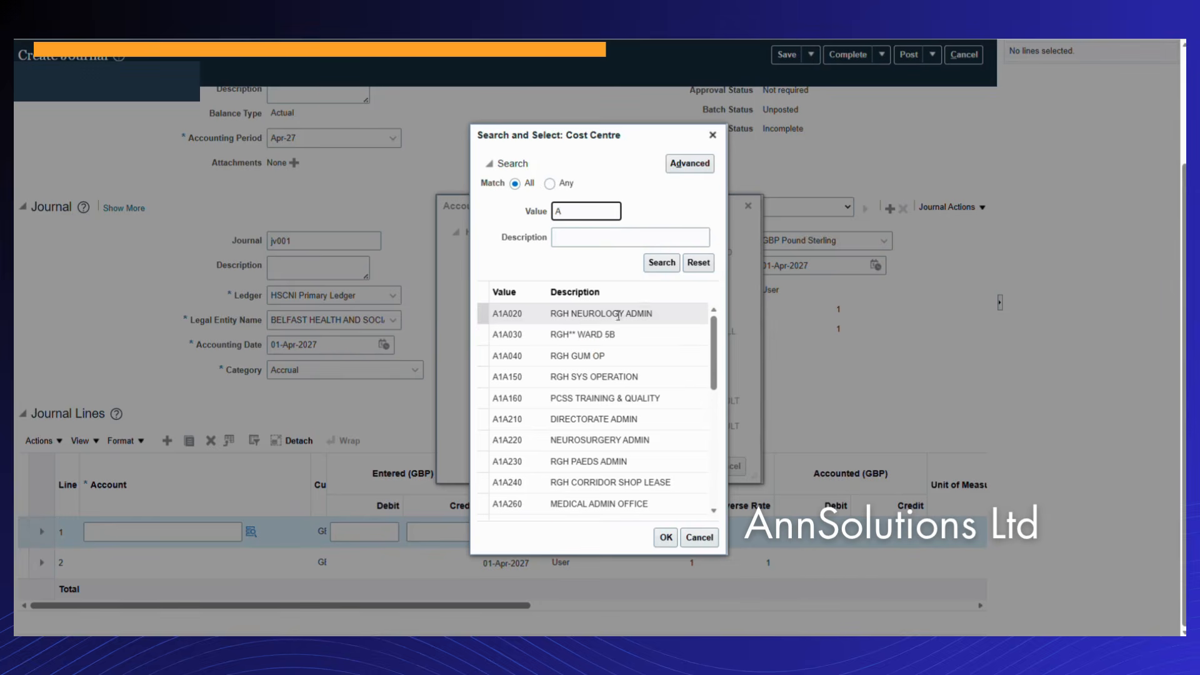
# Choose cost centre A1A020 RGH NEUROLOGY ADMIN for line 1's account, discard the account entry and cancel the journal.
pyautogui.click(644, 313)
pyautogui.click(667, 537)
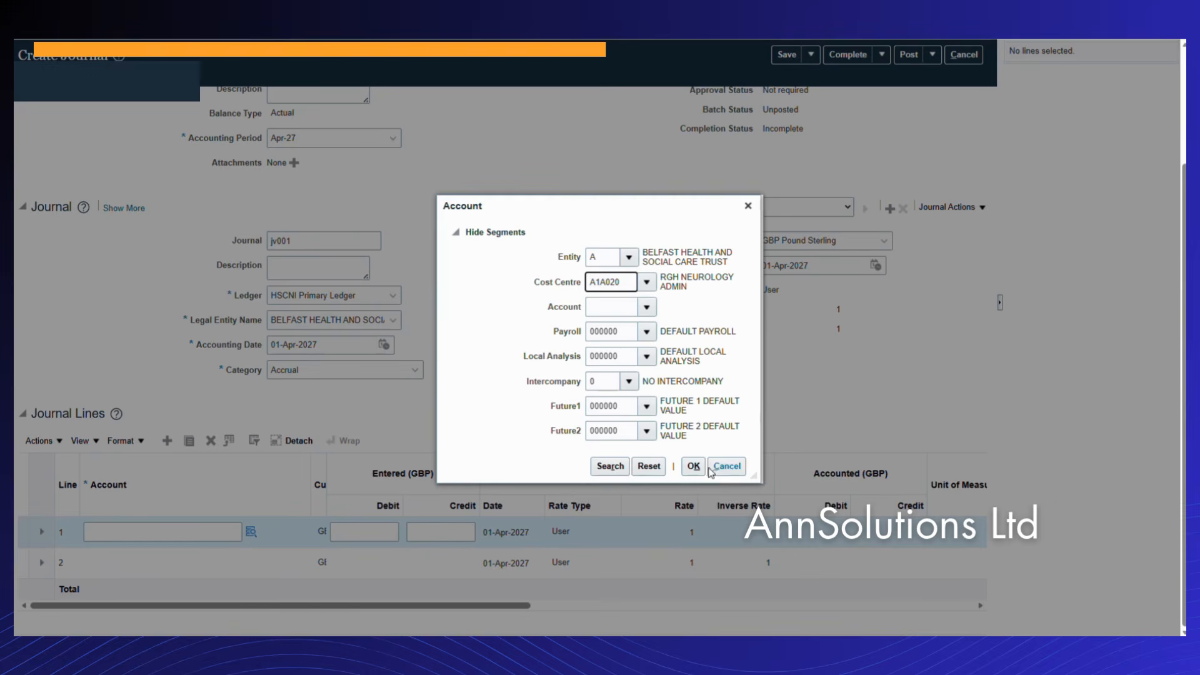
pyautogui.click(727, 465)
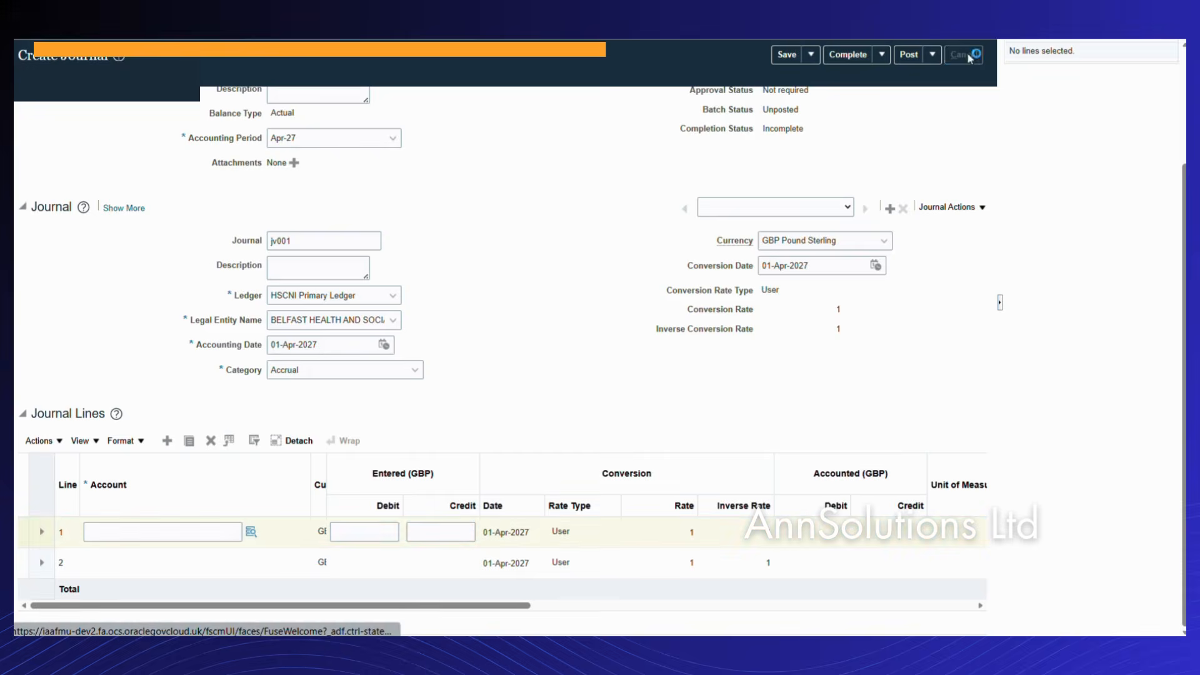
pyautogui.click(963, 55)
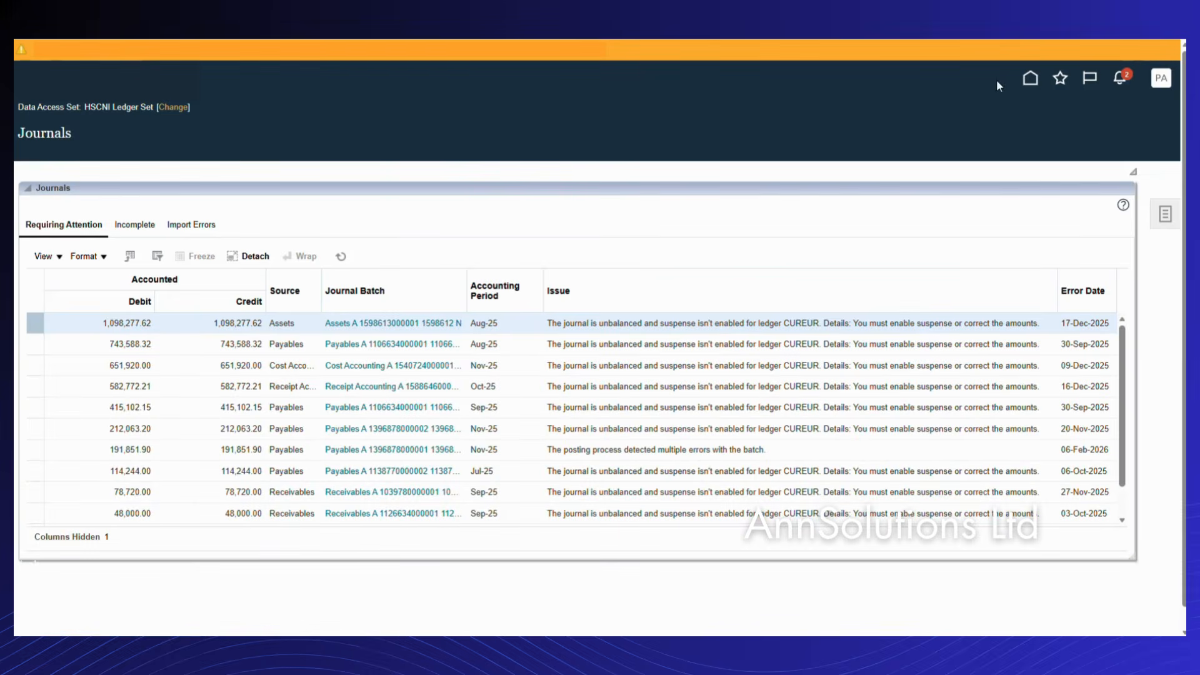
# Start a new invoice from the Payables Invoices area.
pyautogui.click(1030, 78)
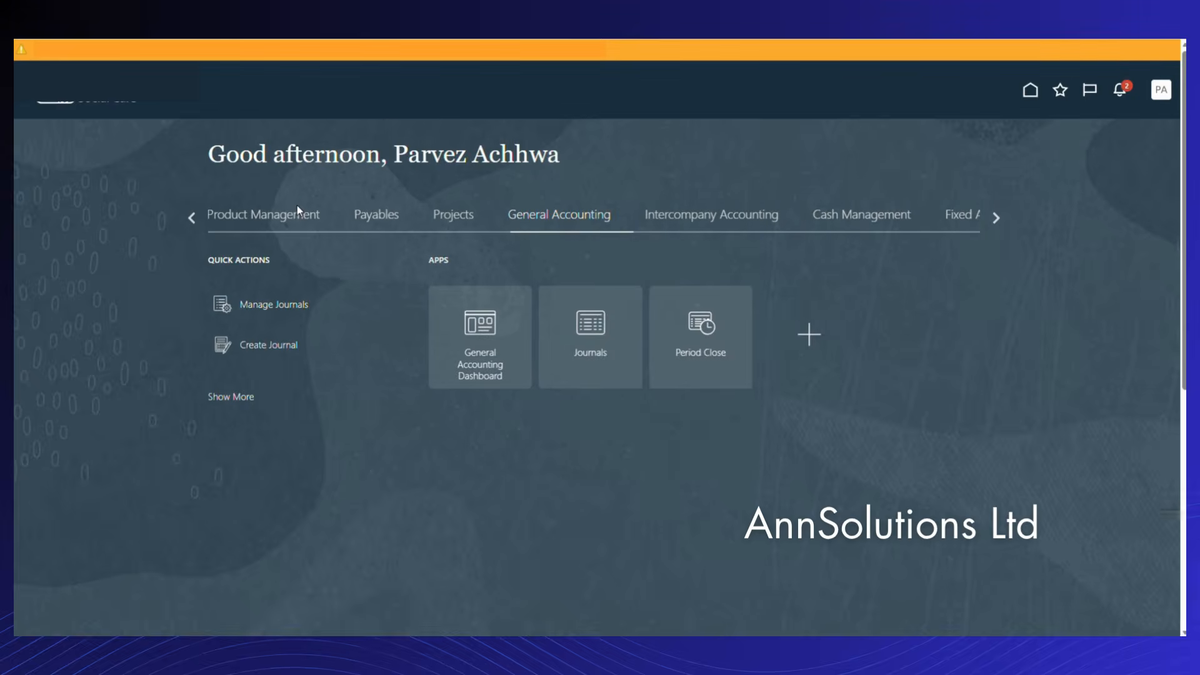
pyautogui.click(368, 218)
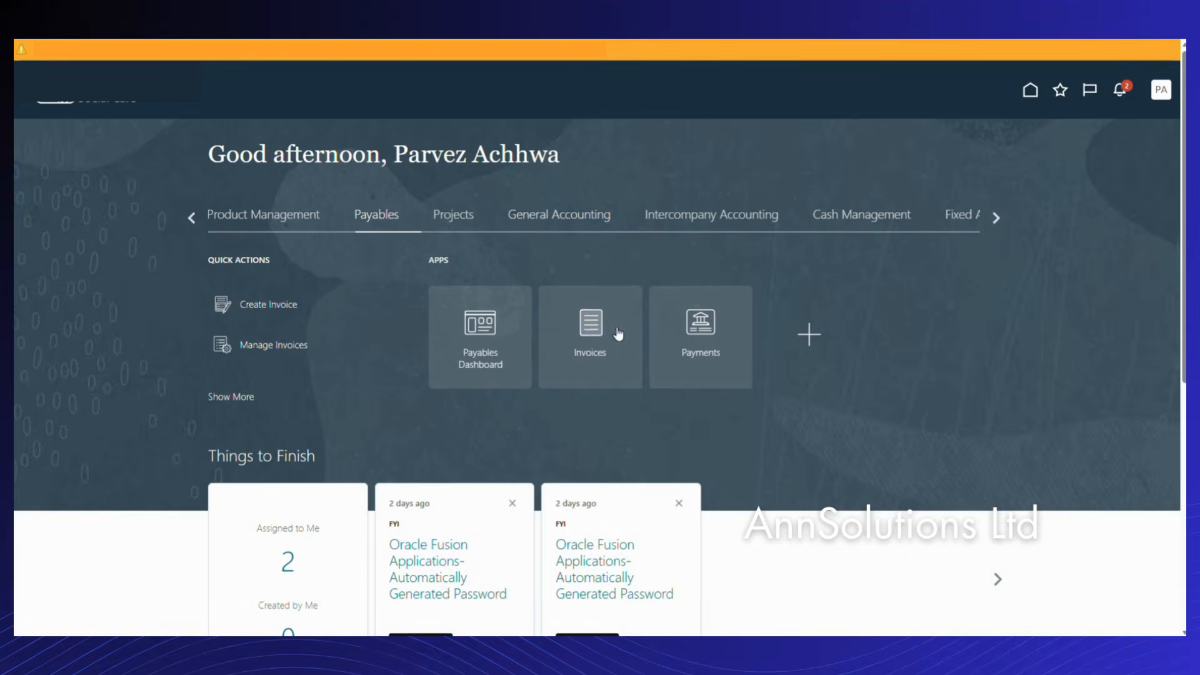
pyautogui.click(587, 336)
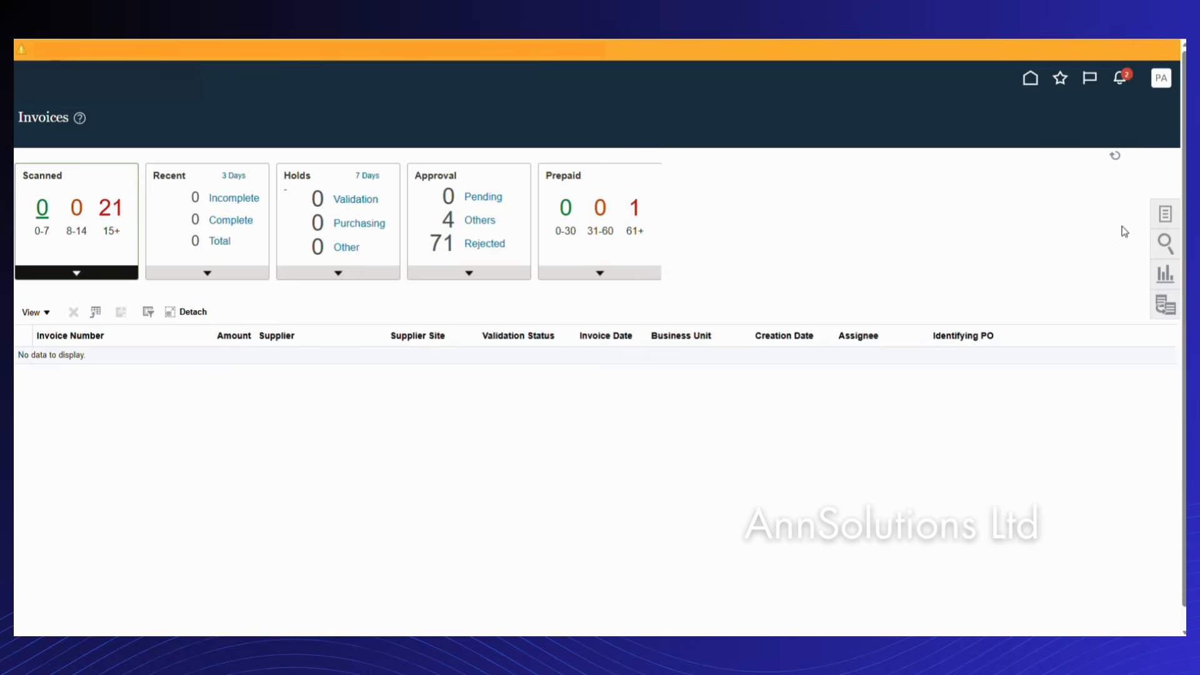
pyautogui.click(1165, 214)
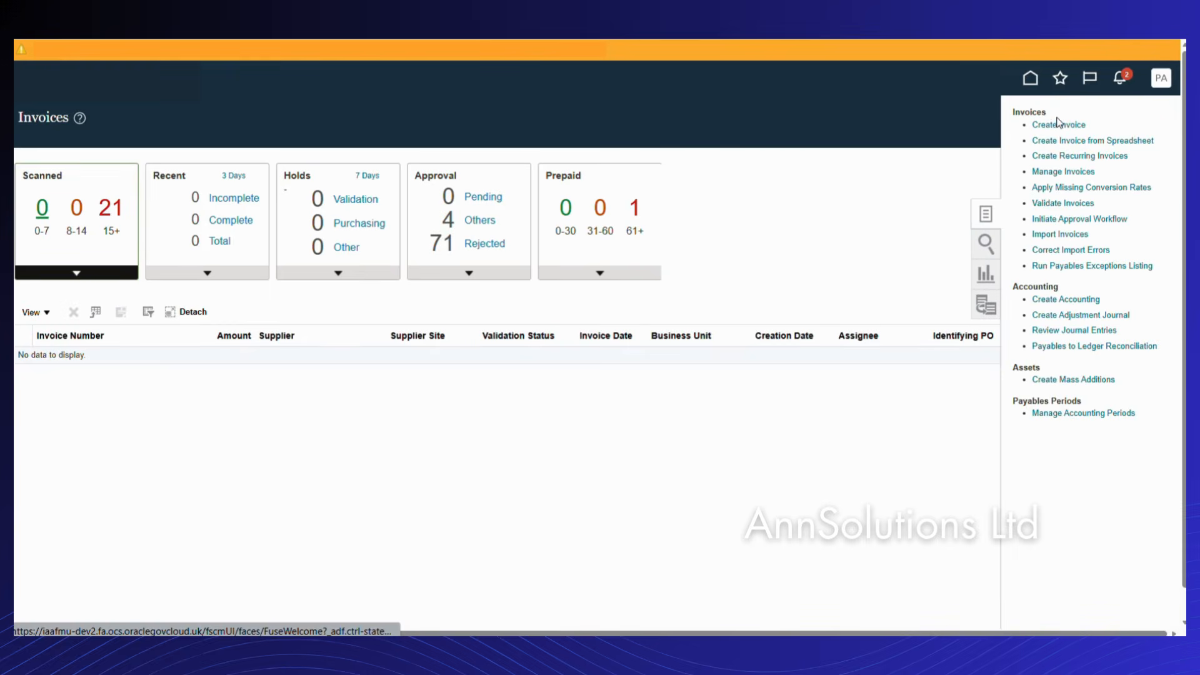
pyautogui.click(1037, 130)
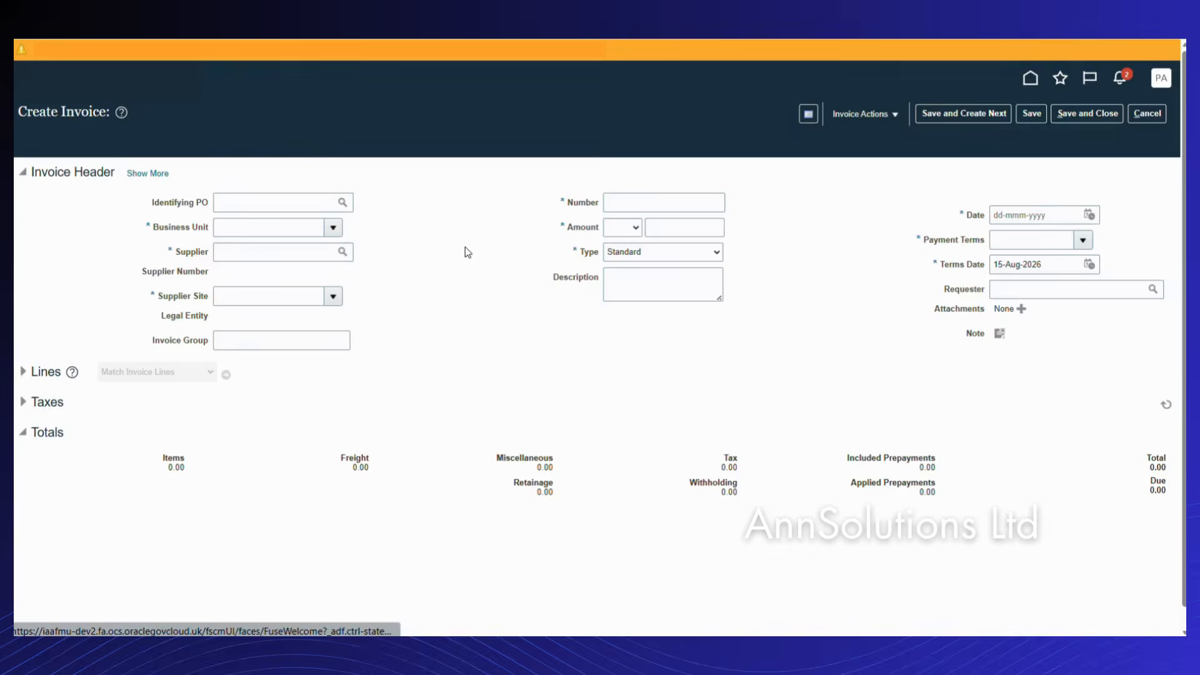
# Set the invoice's business unit to Belfast Health and Social Care, supplier to ABC tech and supplier site to Main Address.
pyautogui.click(333, 227)
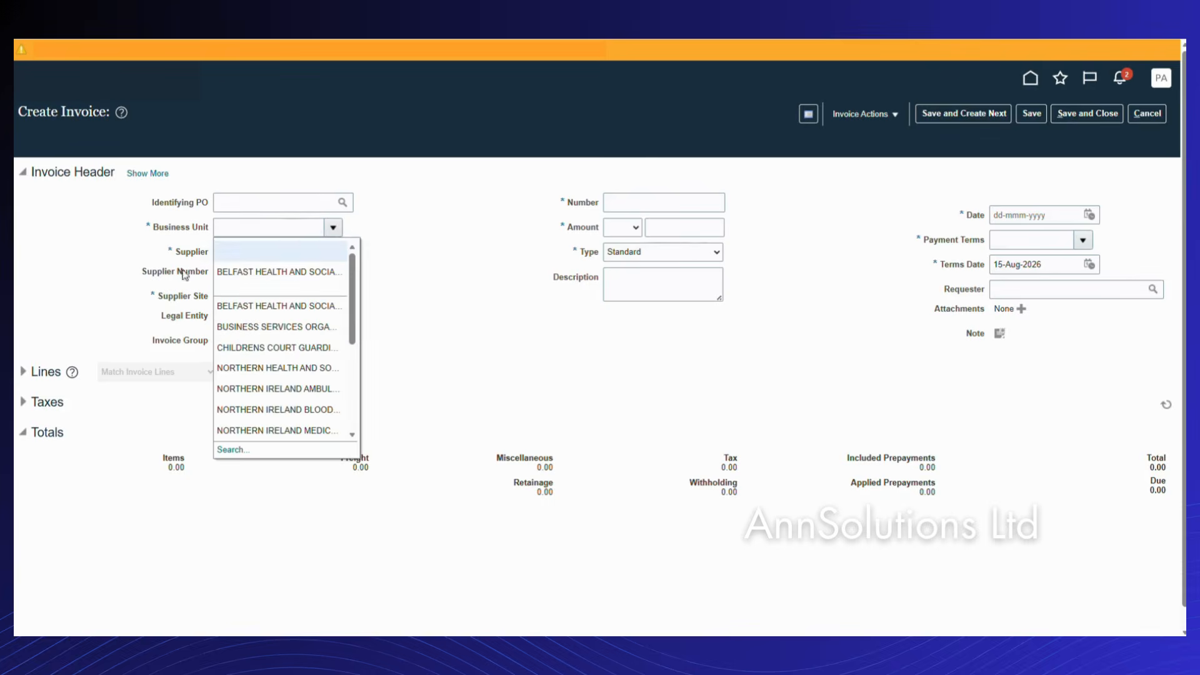
pyautogui.click(246, 270)
pyautogui.click(284, 259)
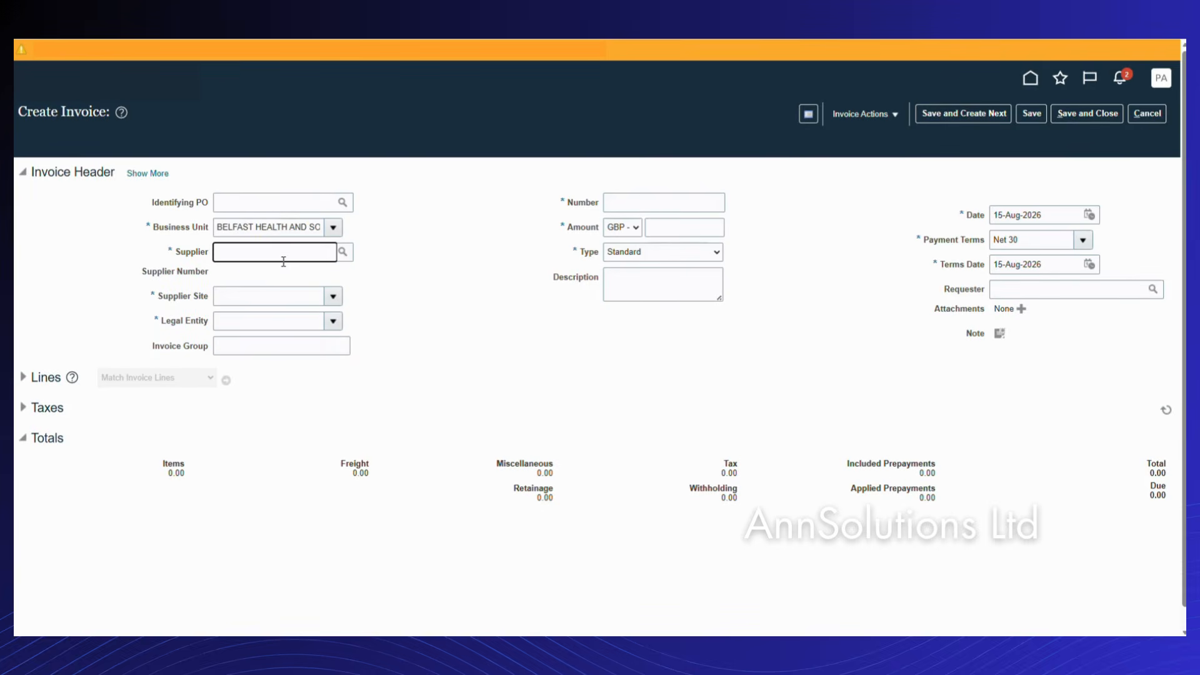
pyautogui.write('ABC')
pyautogui.press('Return')
pyautogui.click(333, 296)
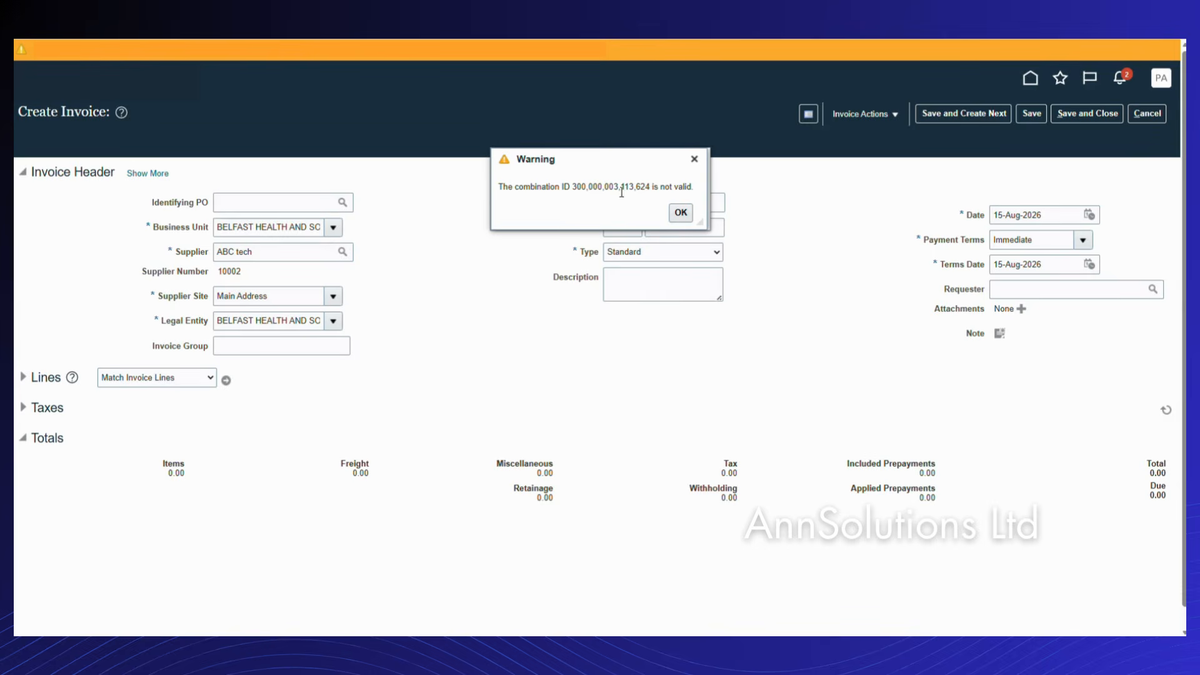
pyautogui.click(681, 212)
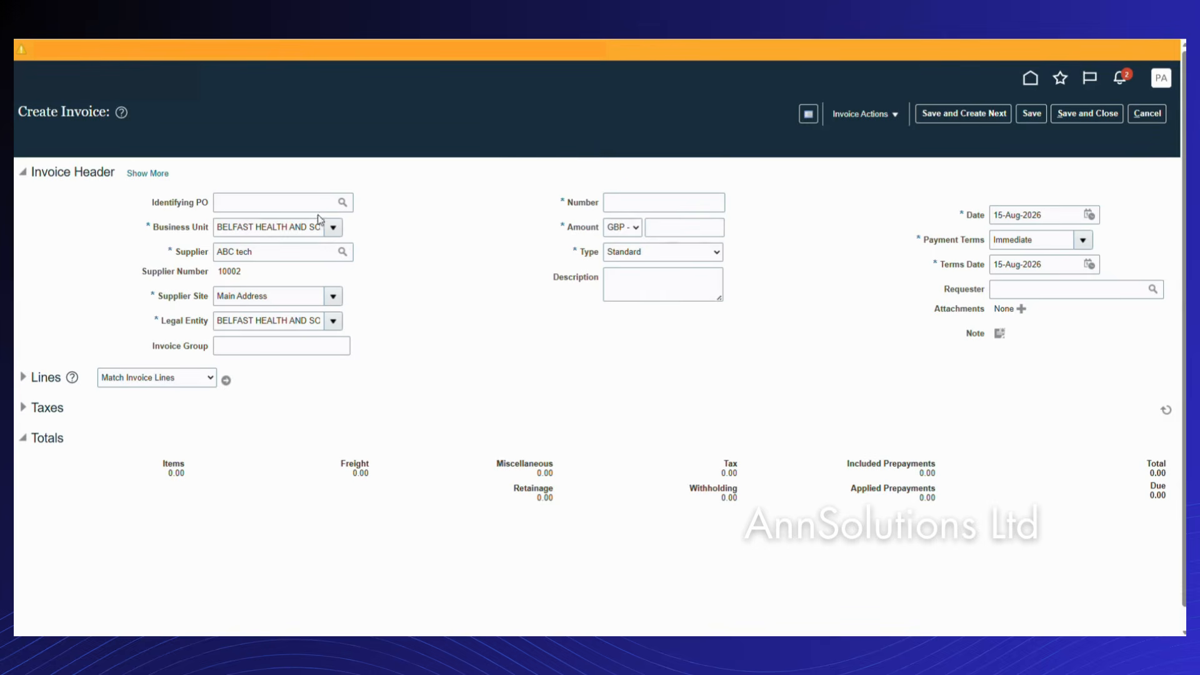
# Open the liability distribution segments in the invoice header's accounting details and try to set Entity to A.
pyautogui.click(147, 173)
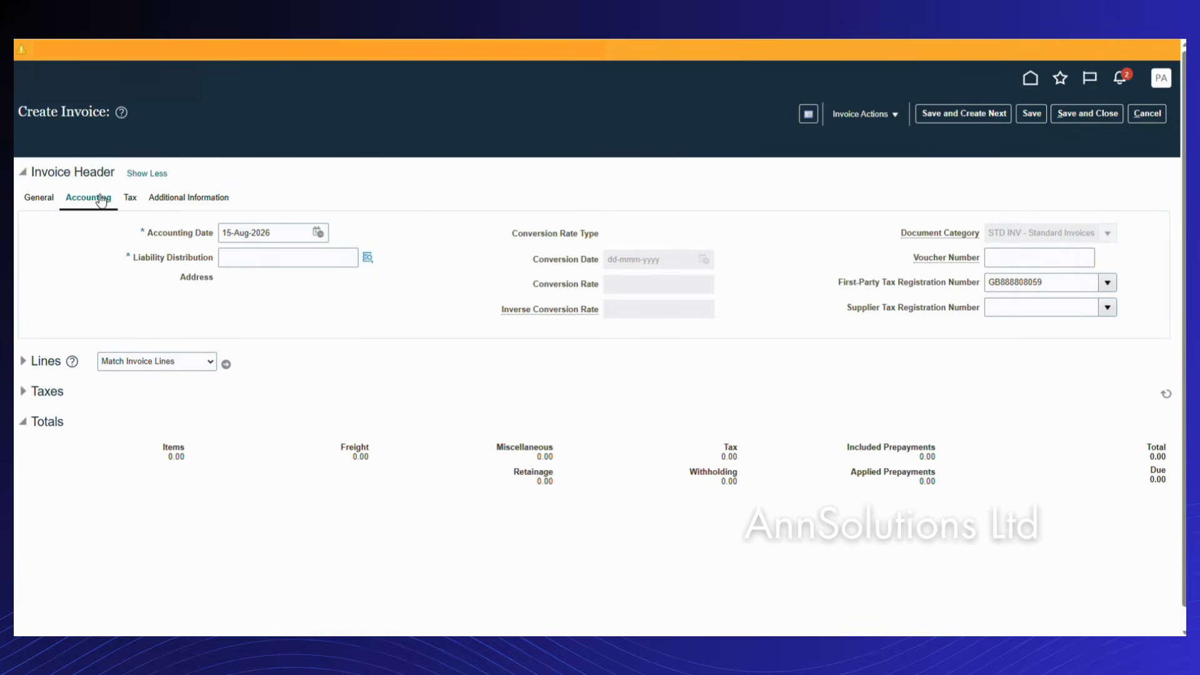
pyautogui.click(368, 257)
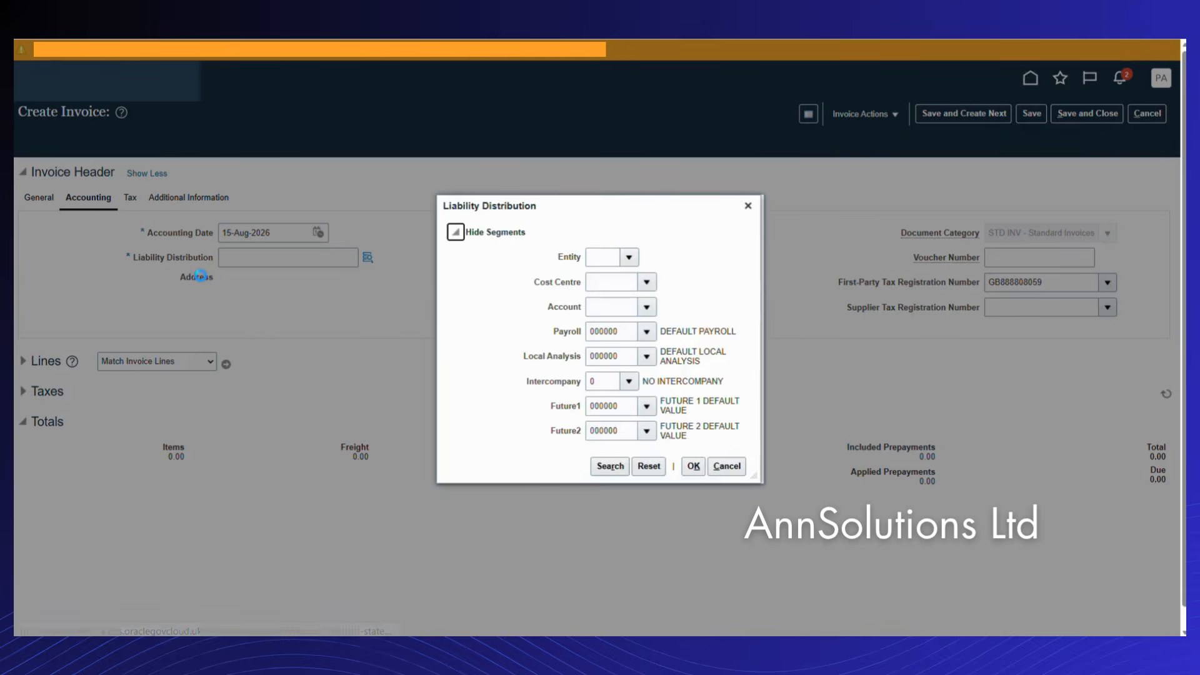
pyautogui.click(199, 276)
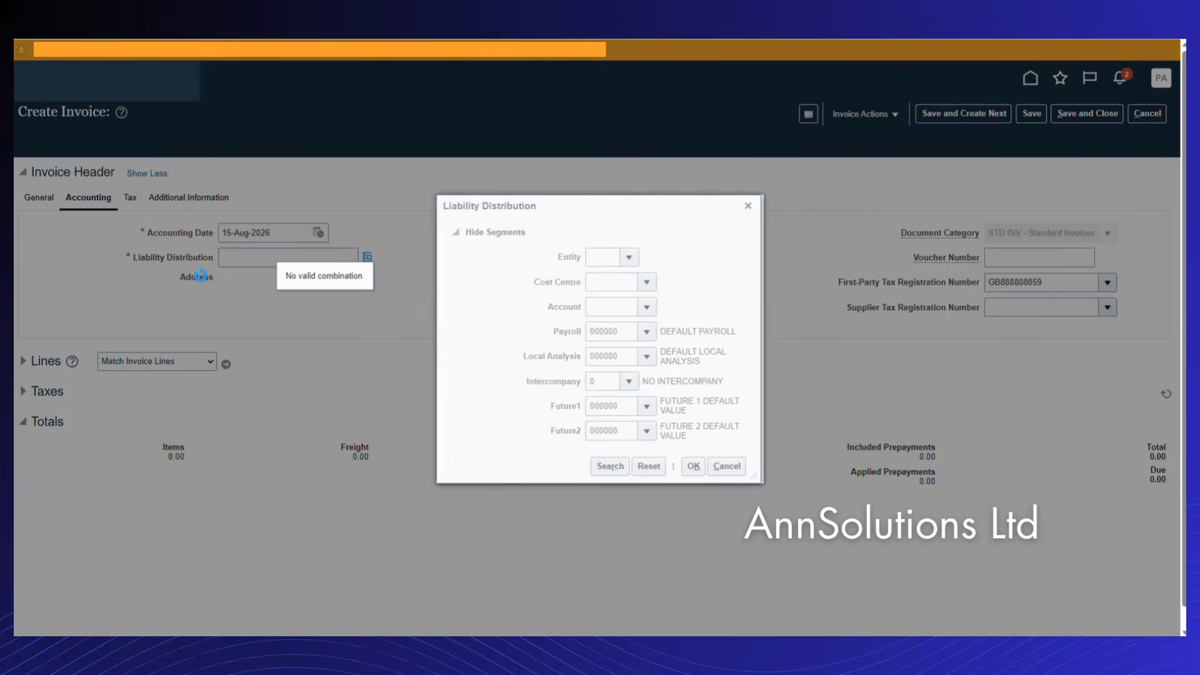
pyautogui.click(629, 256)
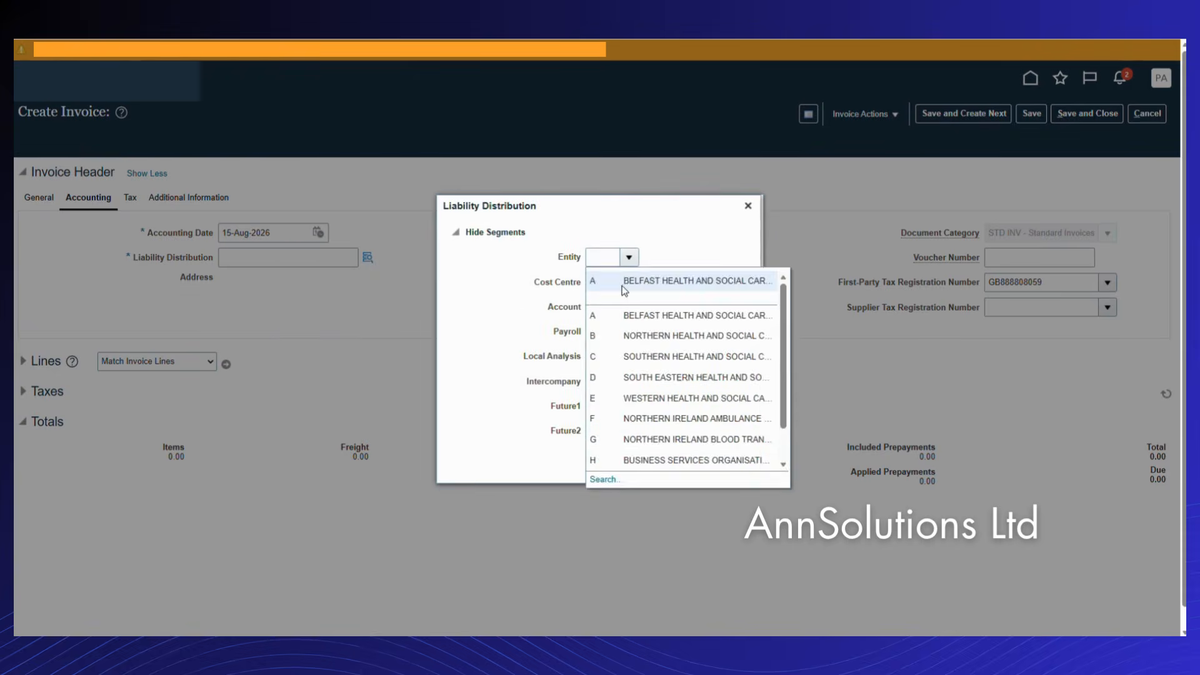
pyautogui.click(622, 285)
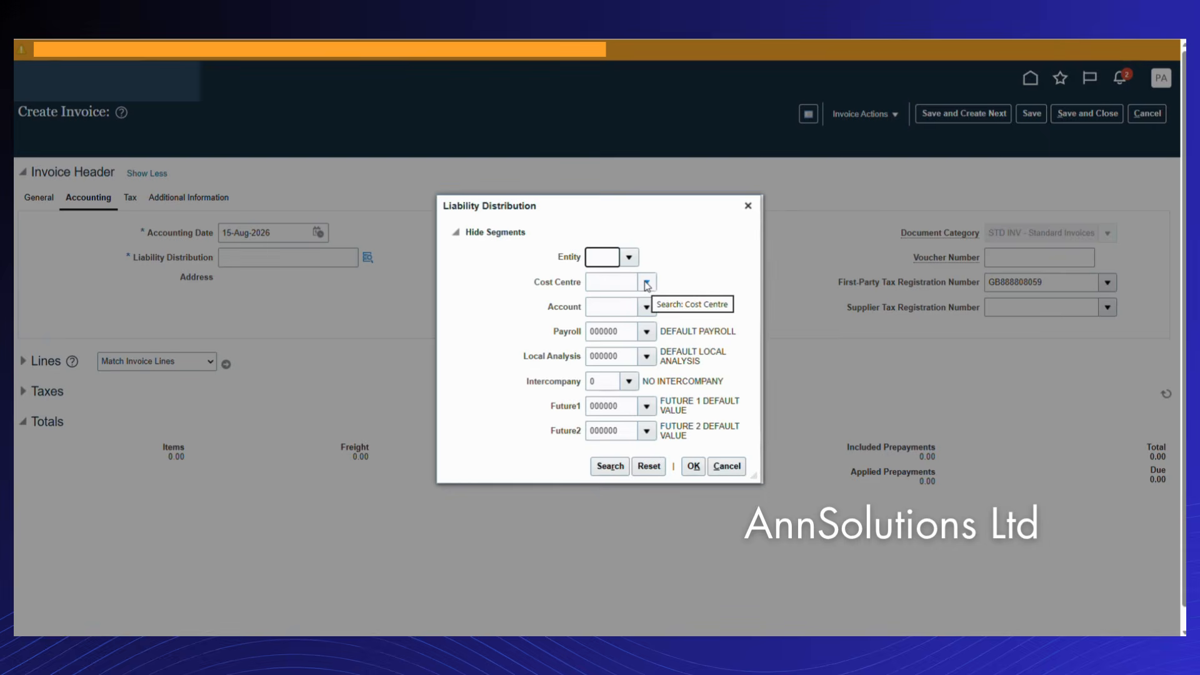
# Look through the Cost Centre choices for the liability distribution, search for values starting with B and close the search without selecting one.
pyautogui.click(647, 284)
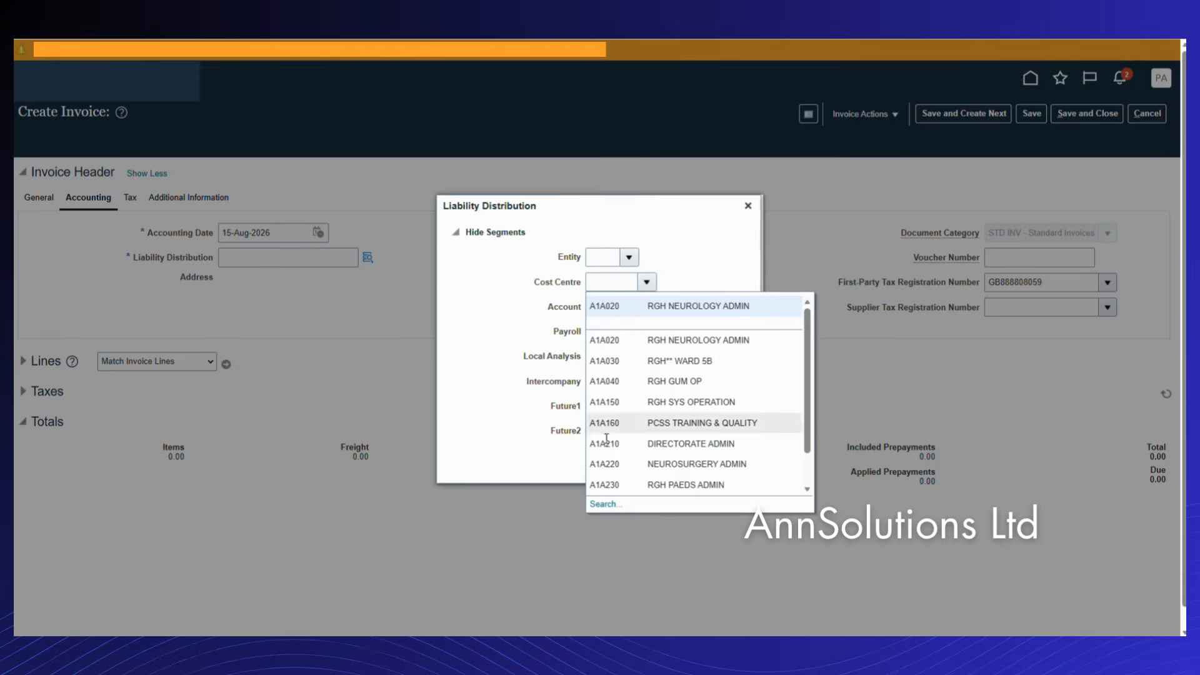
pyautogui.click(601, 505)
pyautogui.click(591, 311)
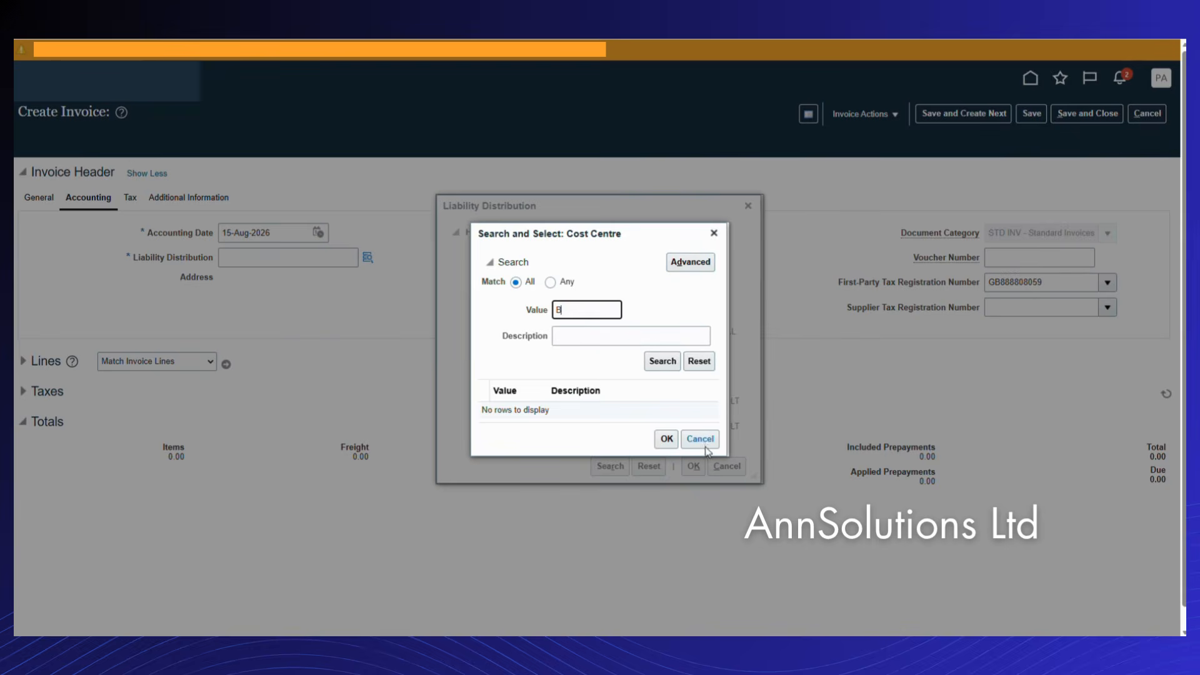
pyautogui.click(705, 446)
# Set the liability distribution to Entity A, Cost Centre A1A150 and Account 200001, and apply it to the invoice.
pyautogui.click(629, 257)
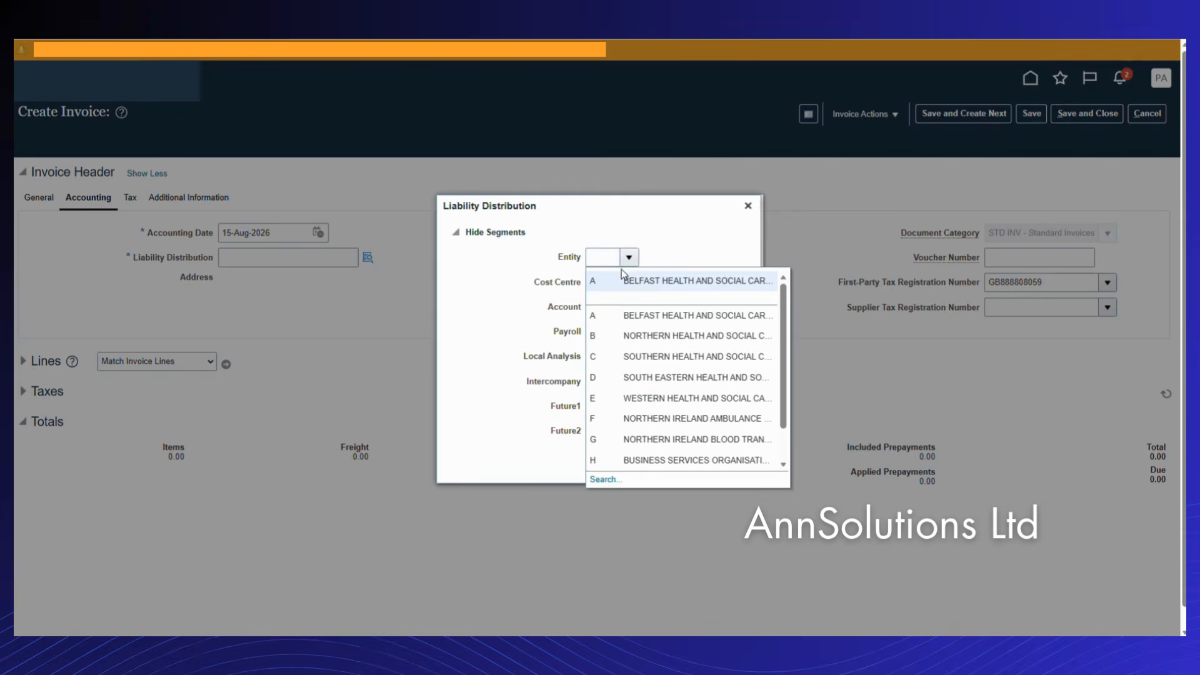
pyautogui.click(604, 282)
pyautogui.click(643, 283)
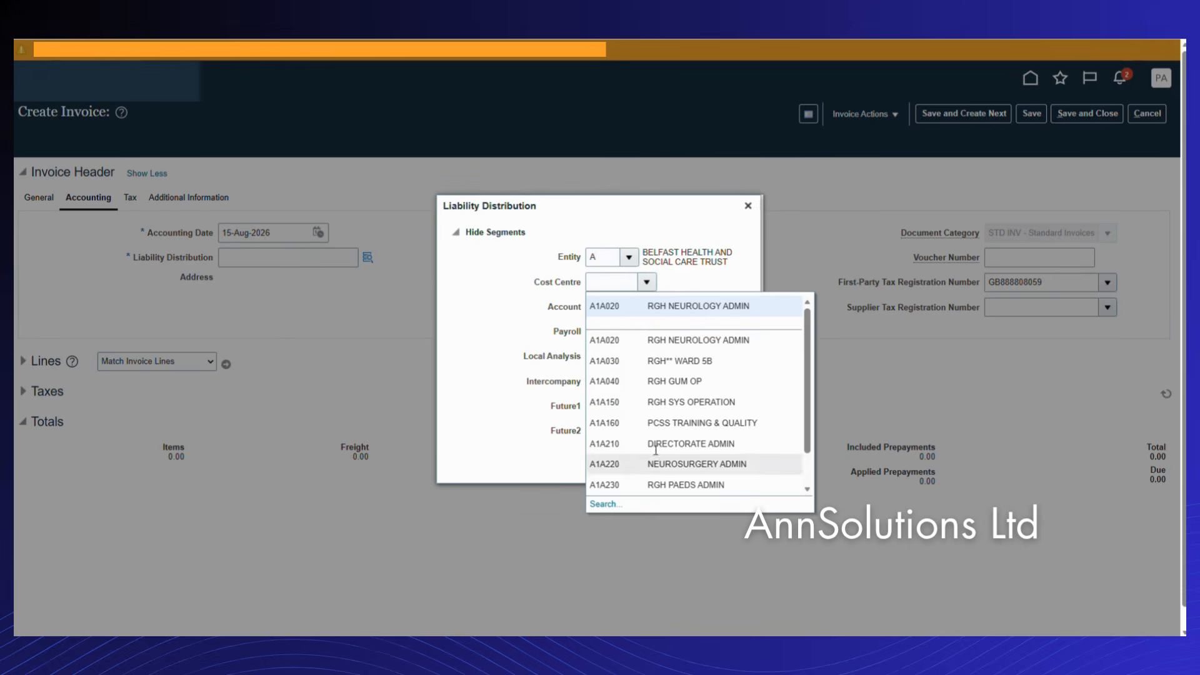
pyautogui.click(673, 402)
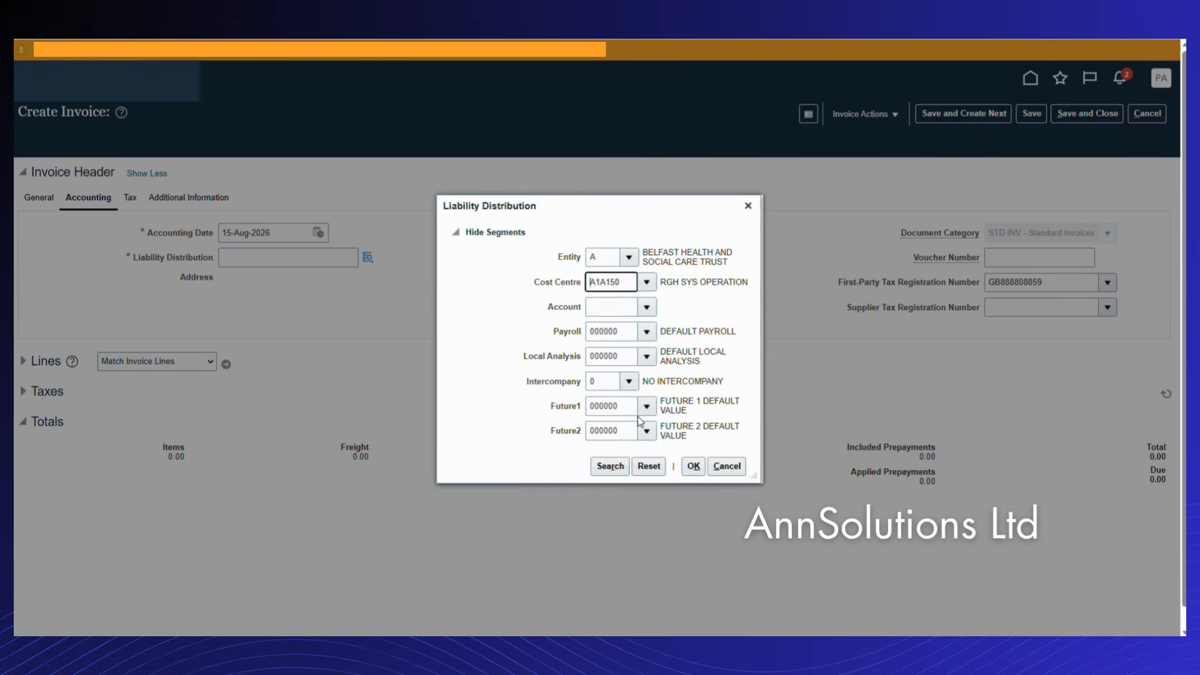
pyautogui.click(637, 308)
pyautogui.click(646, 308)
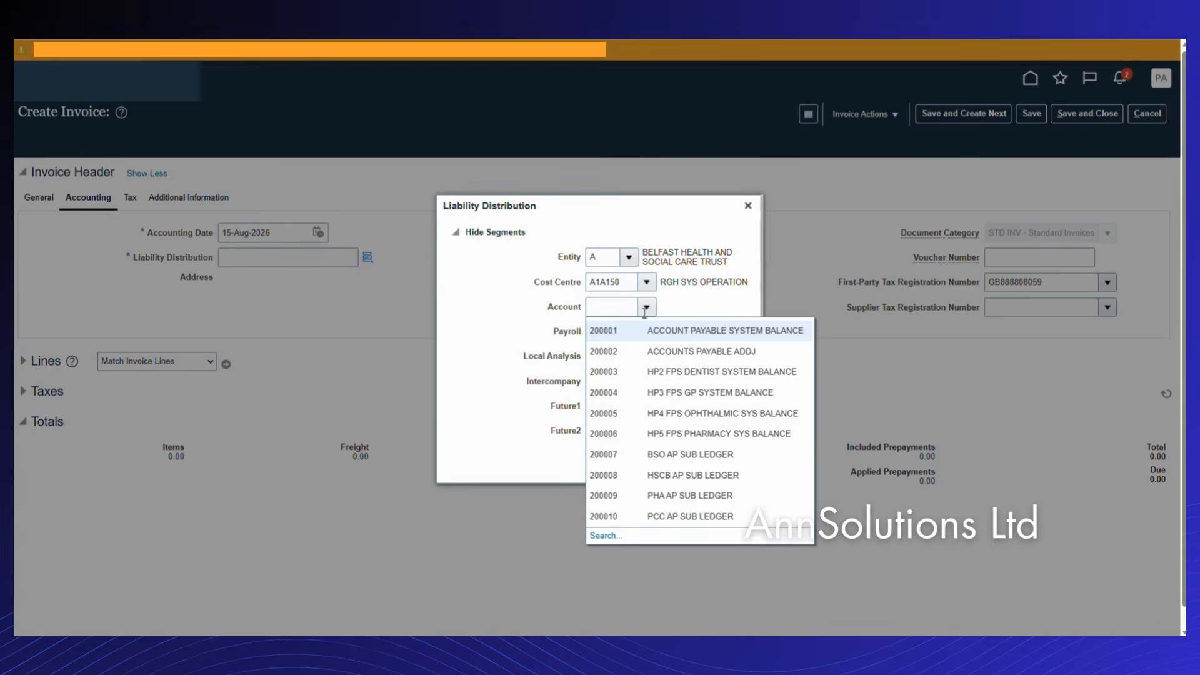
pyautogui.click(676, 330)
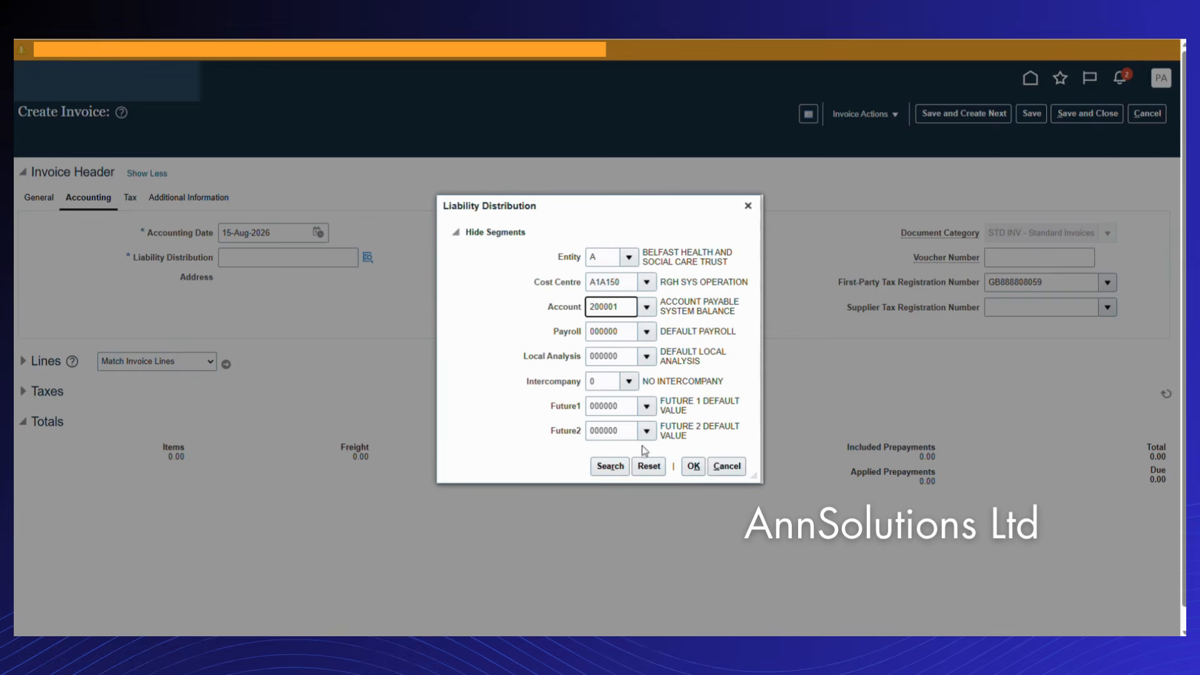
pyautogui.click(692, 470)
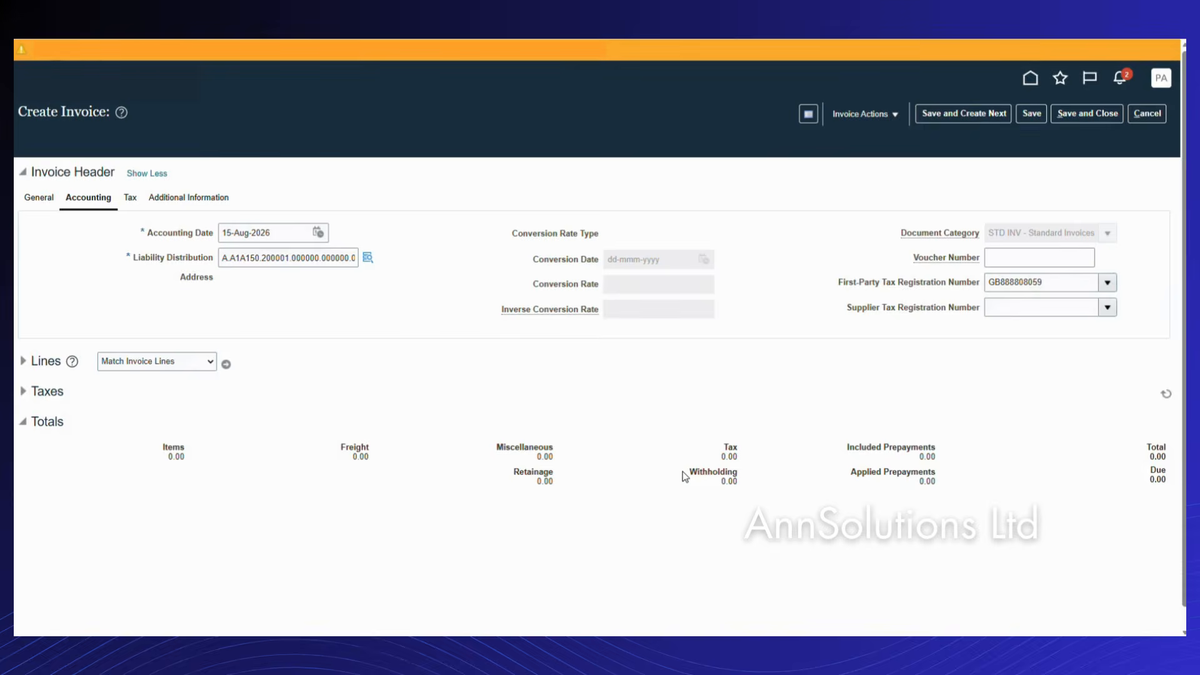
# Leave the invoice for the home page.
pyautogui.click(1031, 83)
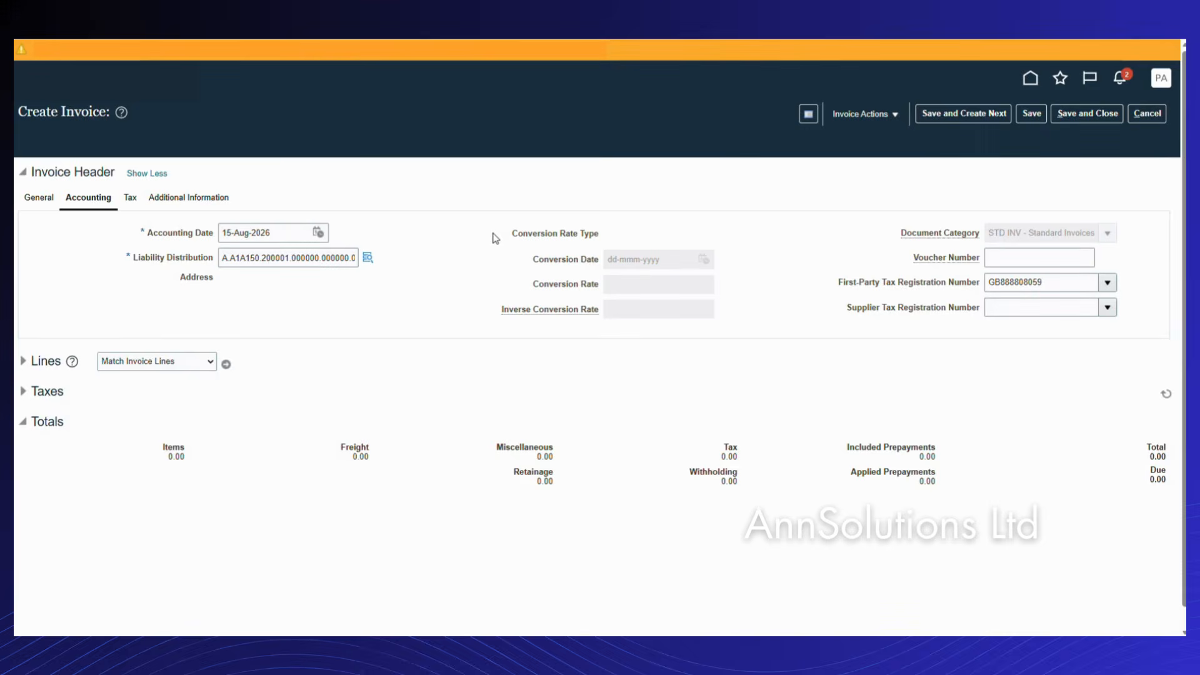